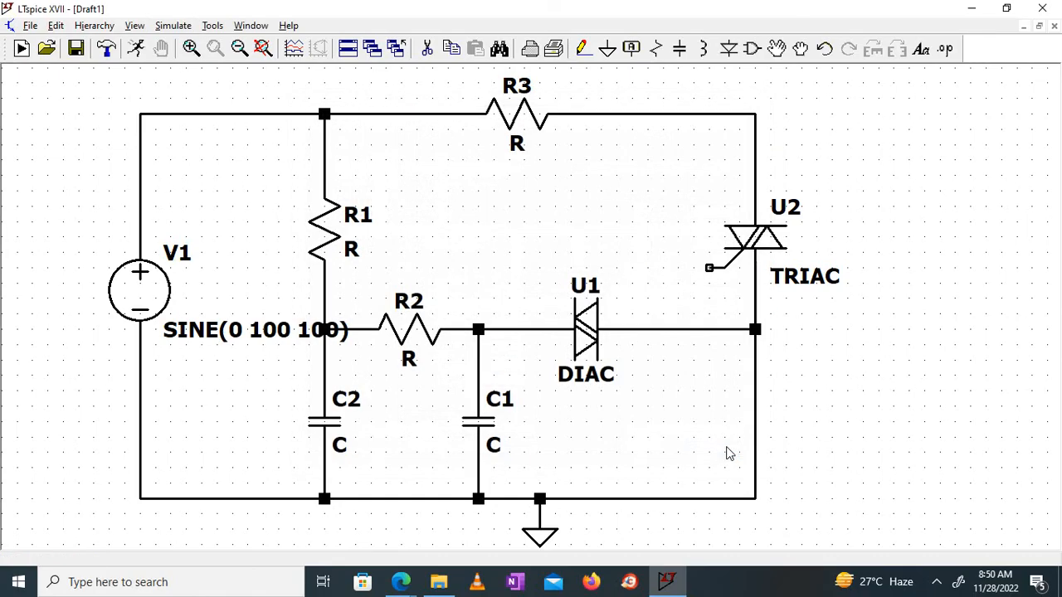
- Move V1's SINE(0 100 100) value text to just below the source, clear of the R1–R2 junction
left_click(777, 50)
left_click(208, 329)
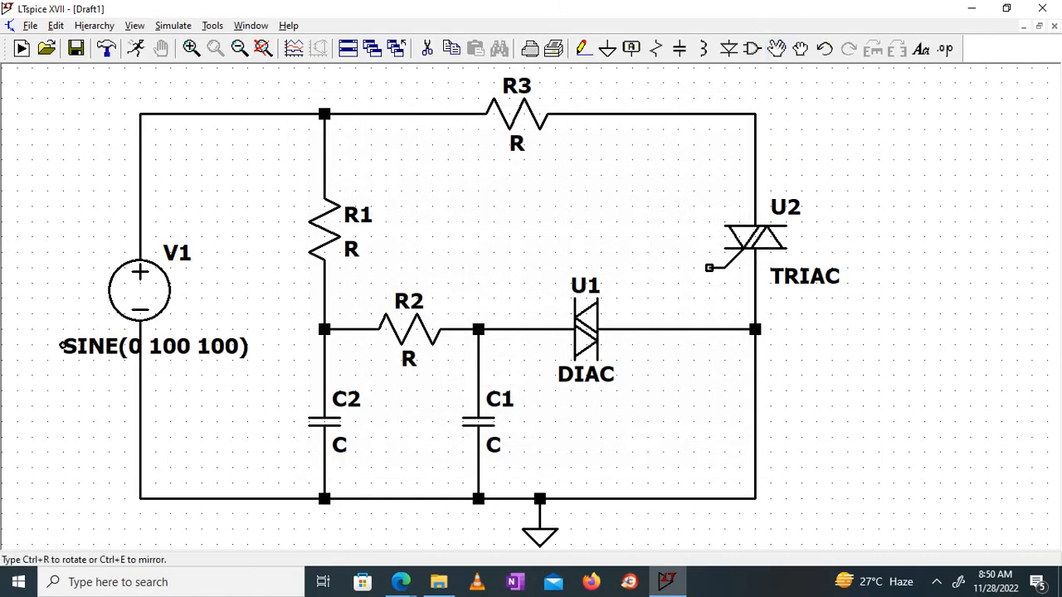
left_click(54, 346)
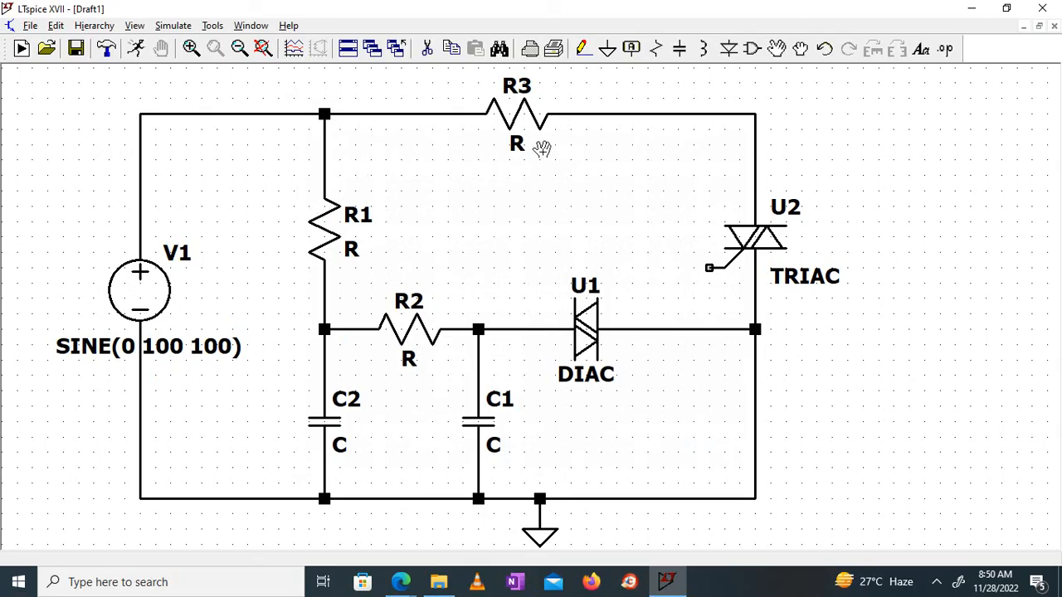
- Rename resistor R3 to RL and set its value to 100
right_click(516, 86)
left_click(442, 321)
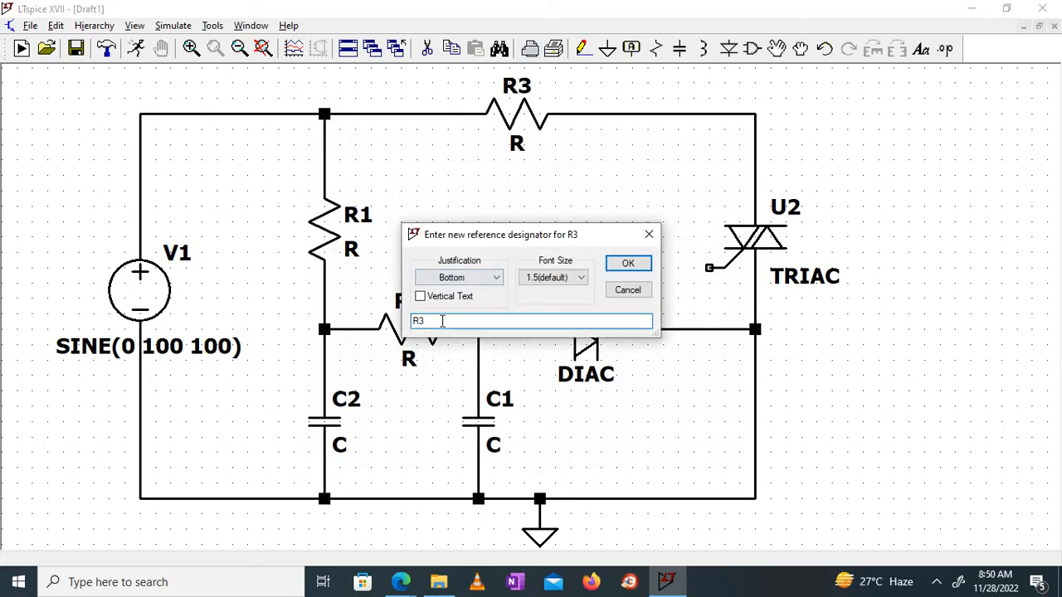
type("L")
key("Return")
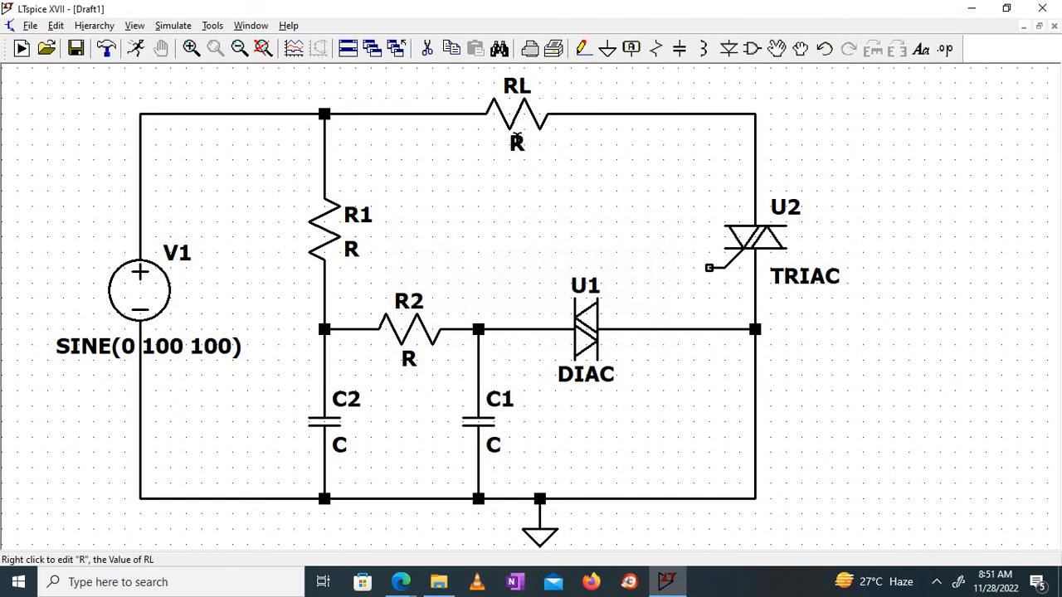
right_click(516, 139)
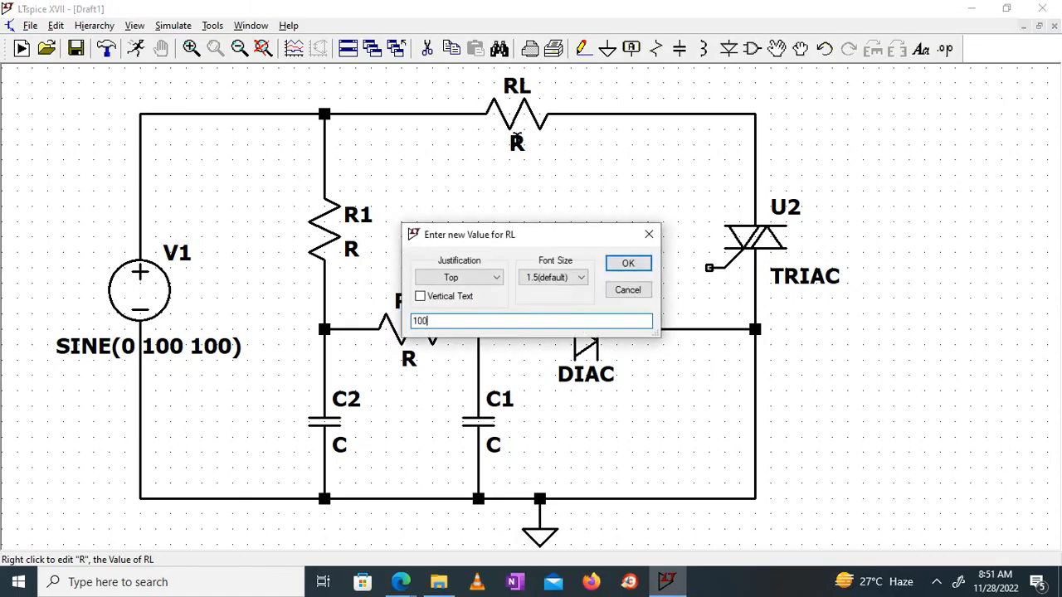
key("Return")
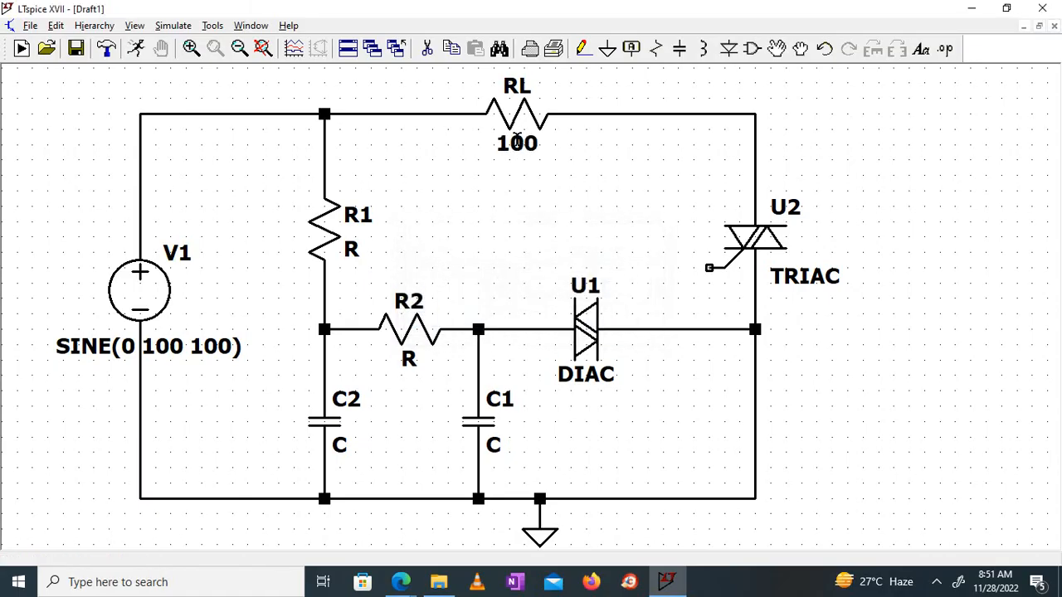
- Set the value of resistor R1 to 10k
right_click(352, 251)
type("10k")
key("Return")
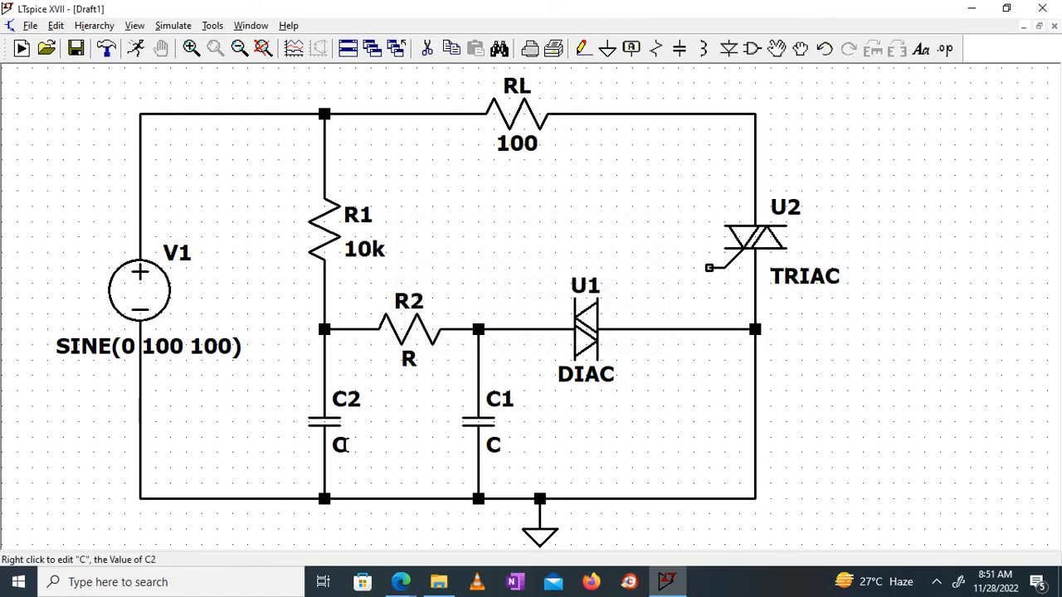
- Set the values of capacitors C2 and C1 to 0.1u each
right_click(343, 445)
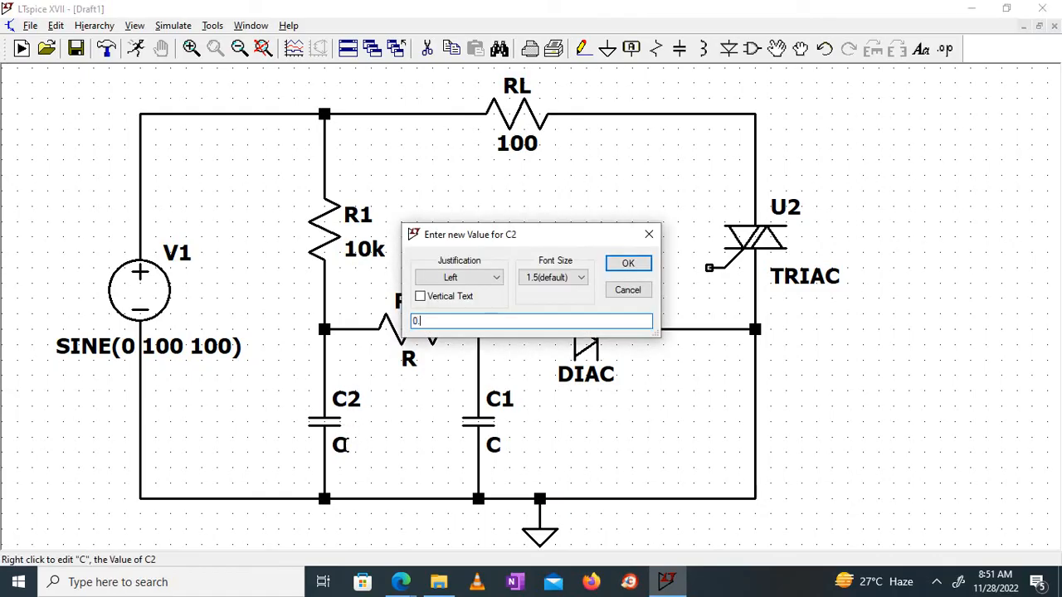
type("0.1u")
key("Return")
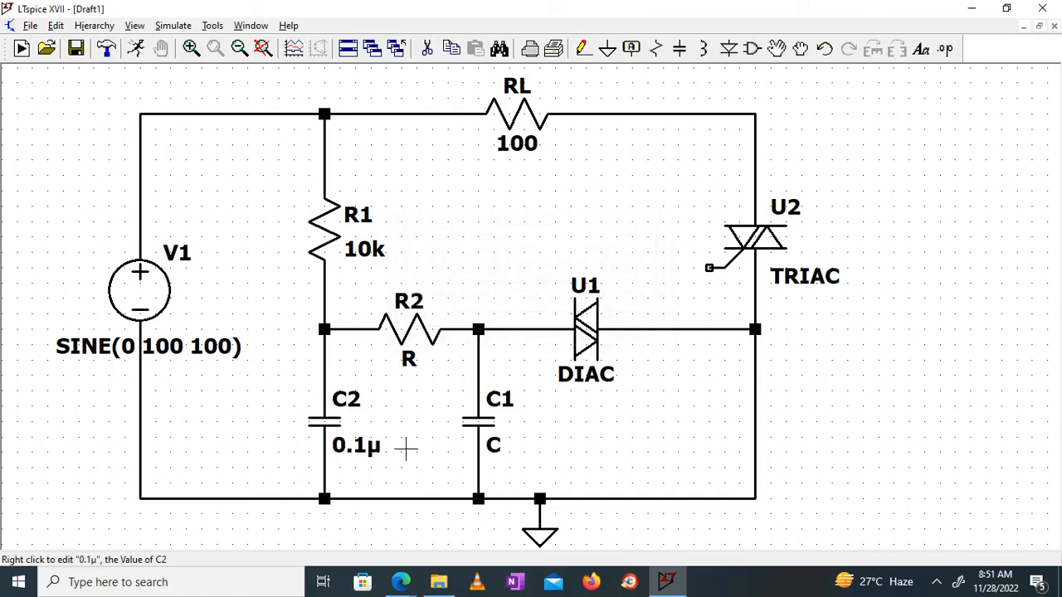
right_click(496, 448)
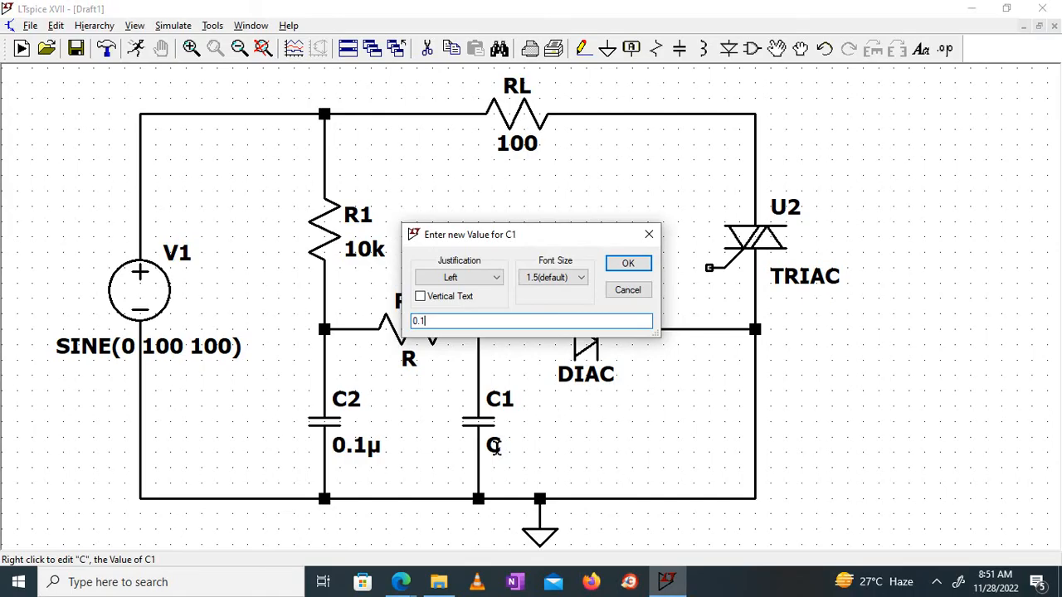
key("Return")
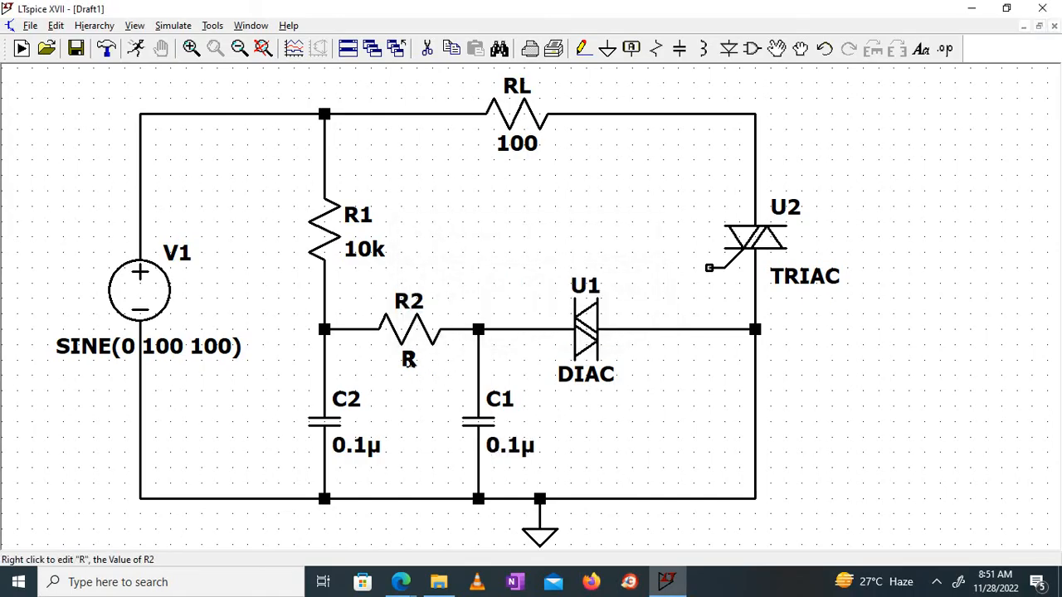
- Set the value of resistor R2 to 250
right_click(409, 359)
type("250")
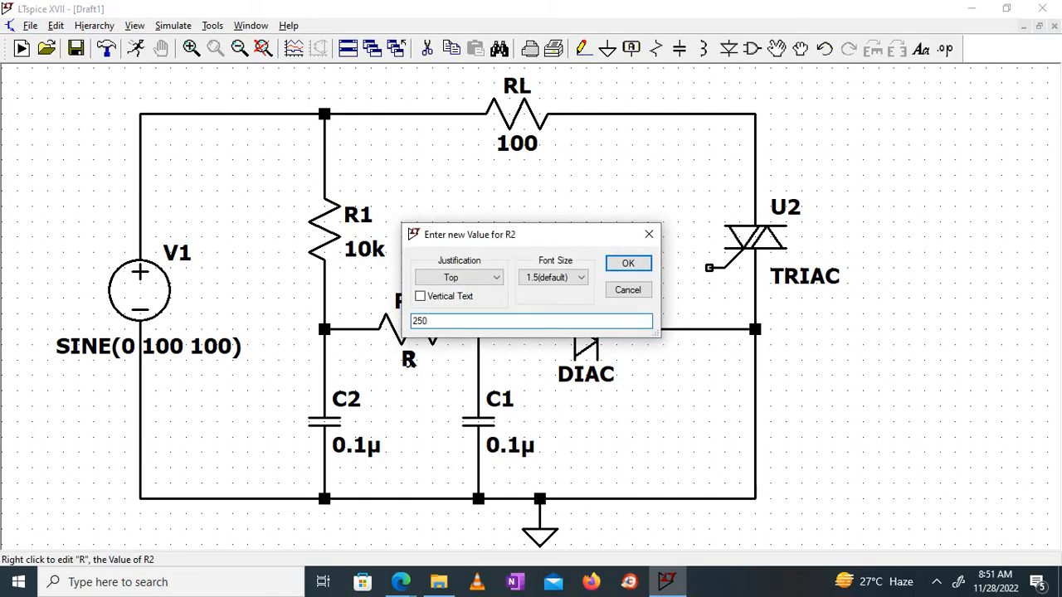
key("Return")
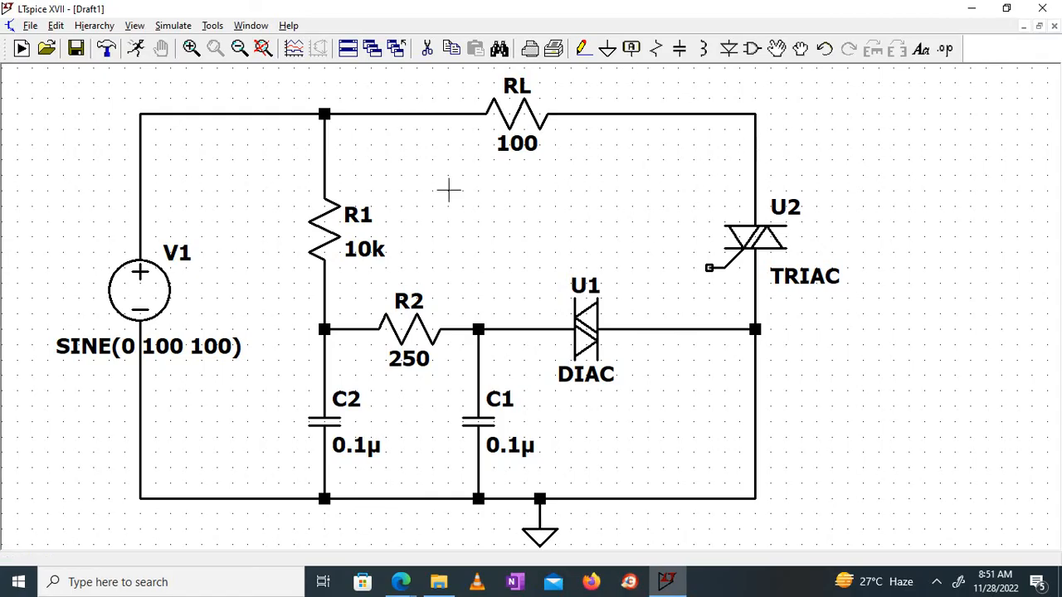
- Place a net label named "in" with port type Input beside the wire above source V1
right_click(103, 188)
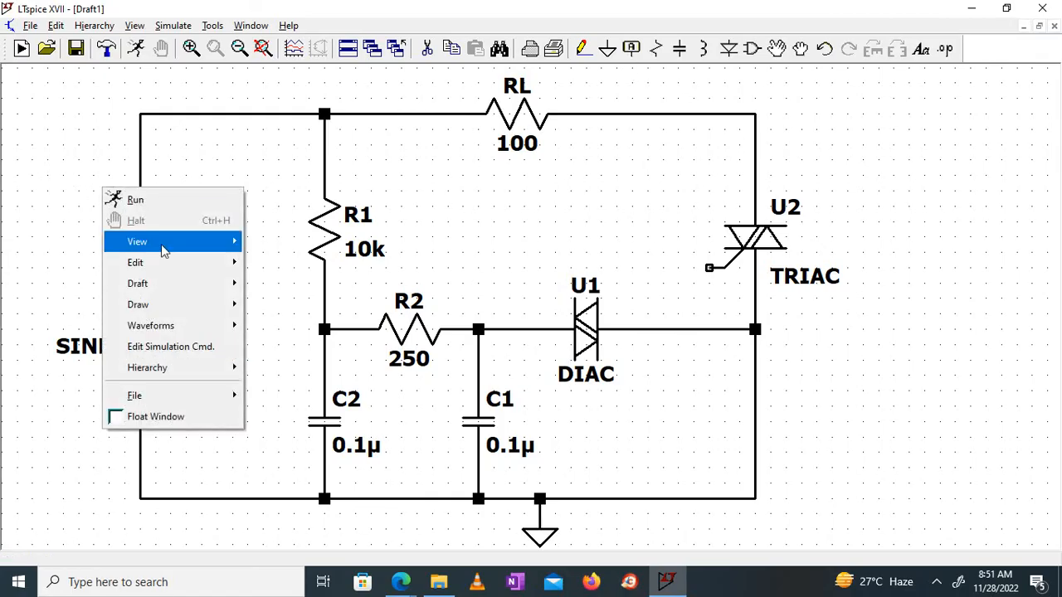
mouse_move(181, 286)
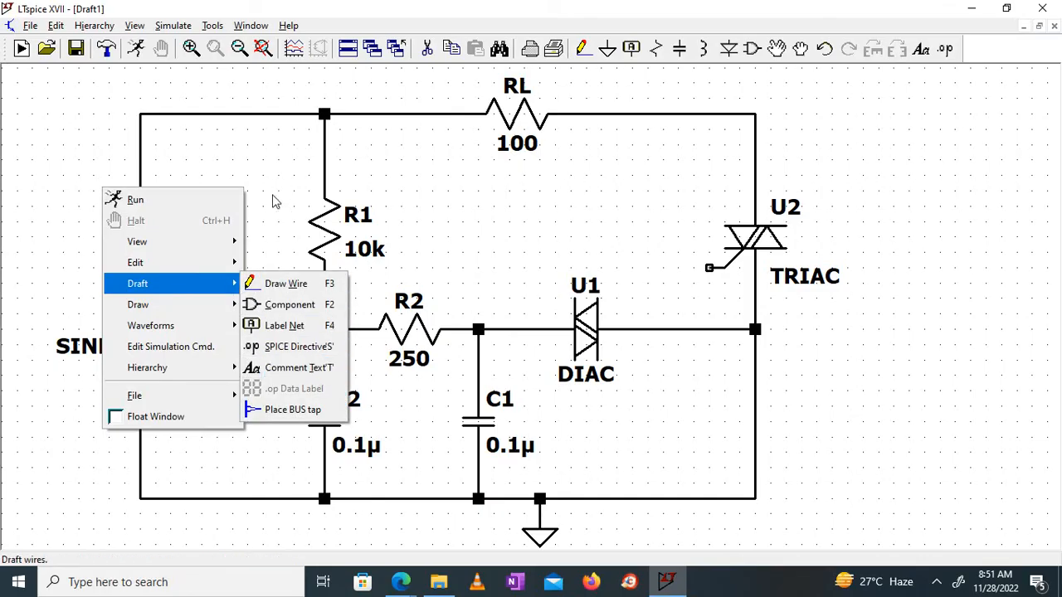
left_click(282, 325)
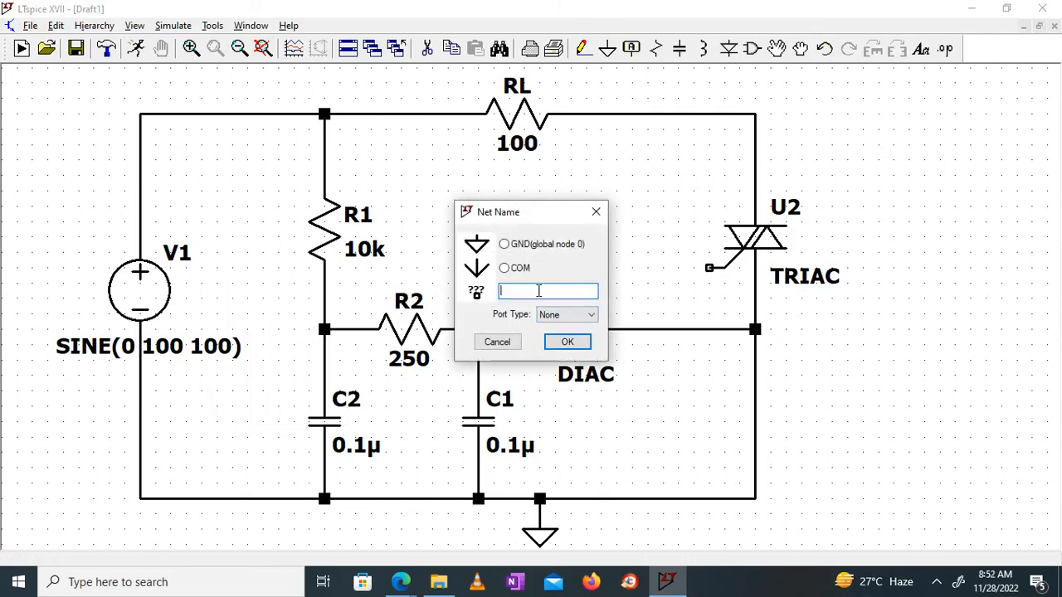
type("in")
left_click(583, 314)
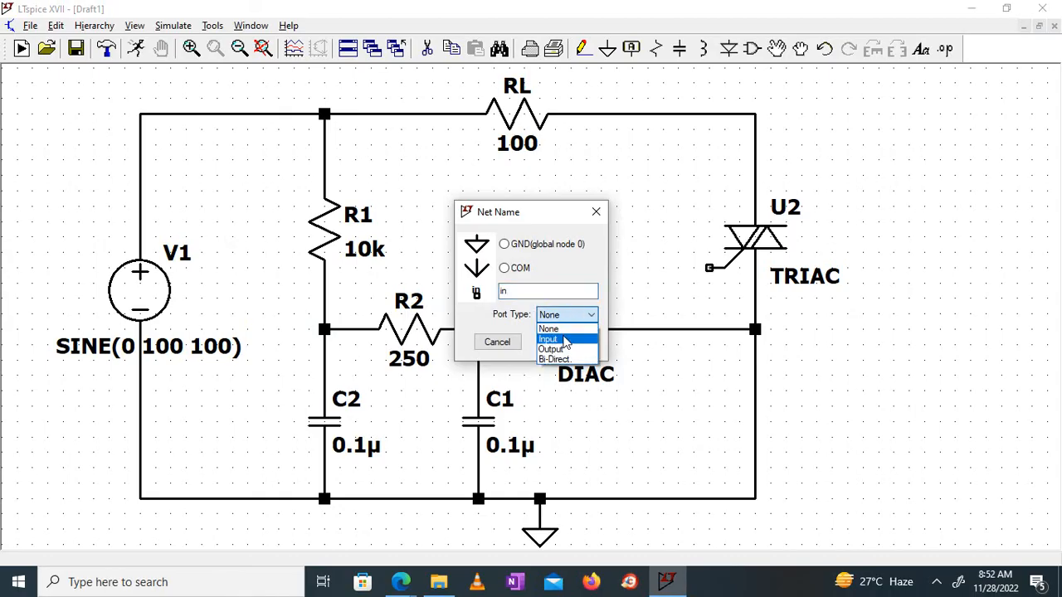
left_click(564, 341)
left_click(567, 344)
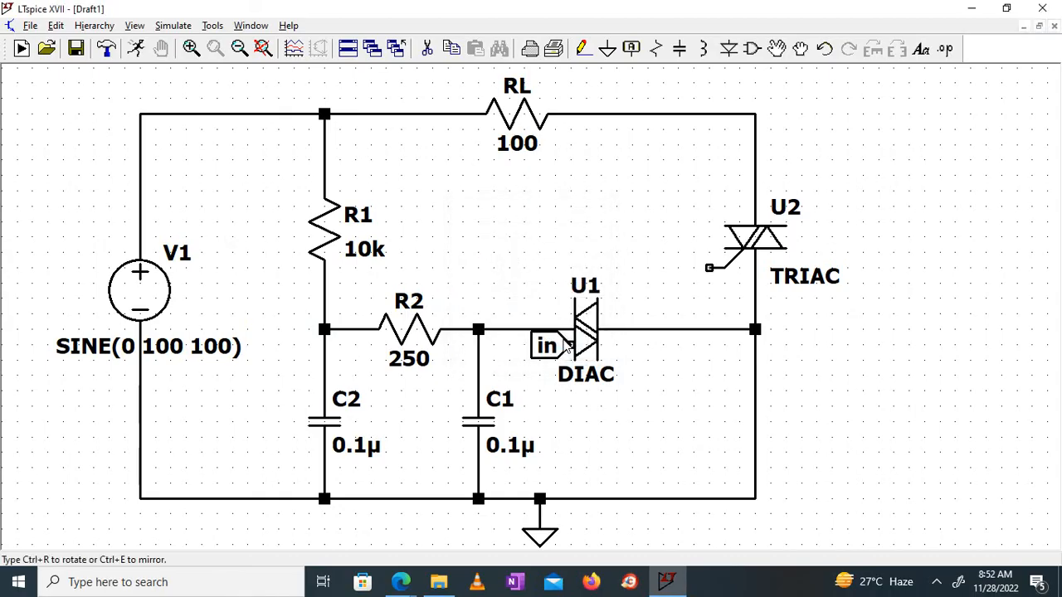
left_click(95, 176)
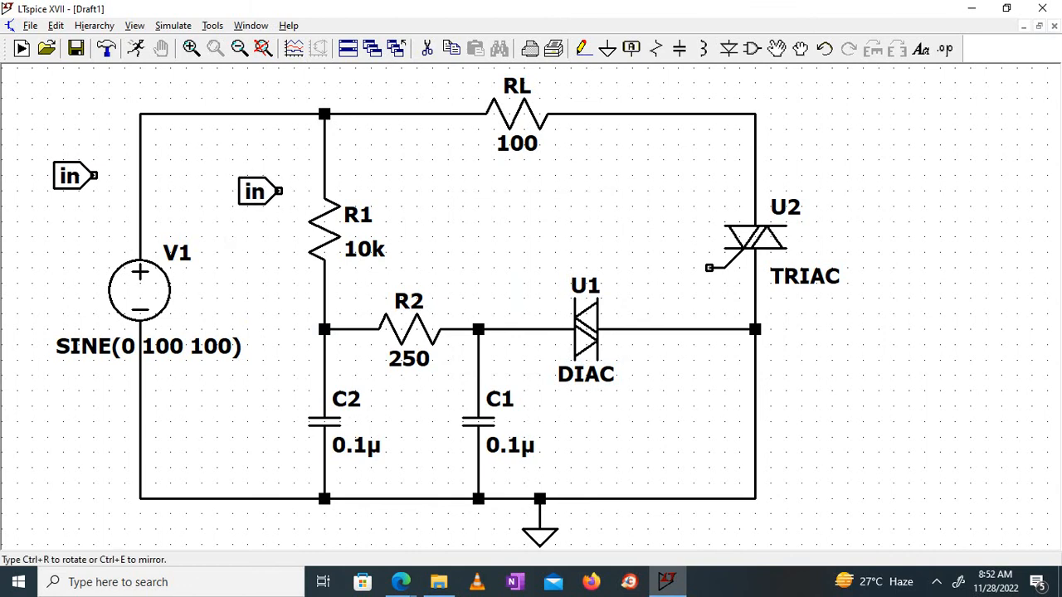
key("Escape")
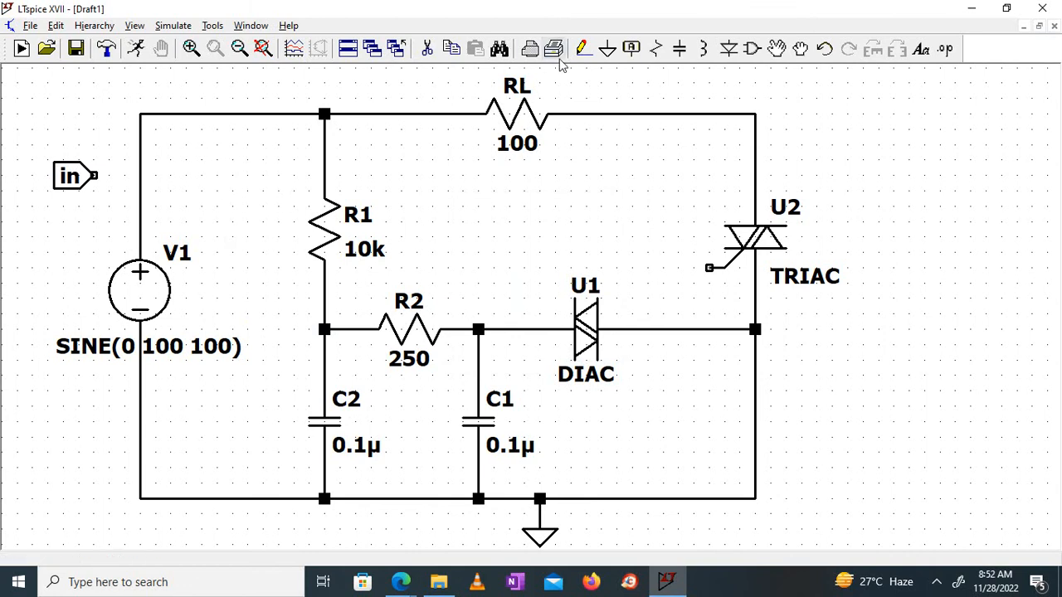
- Wire the "in" port to the vertical wire above source V1
left_click(94, 175)
left_click(140, 176)
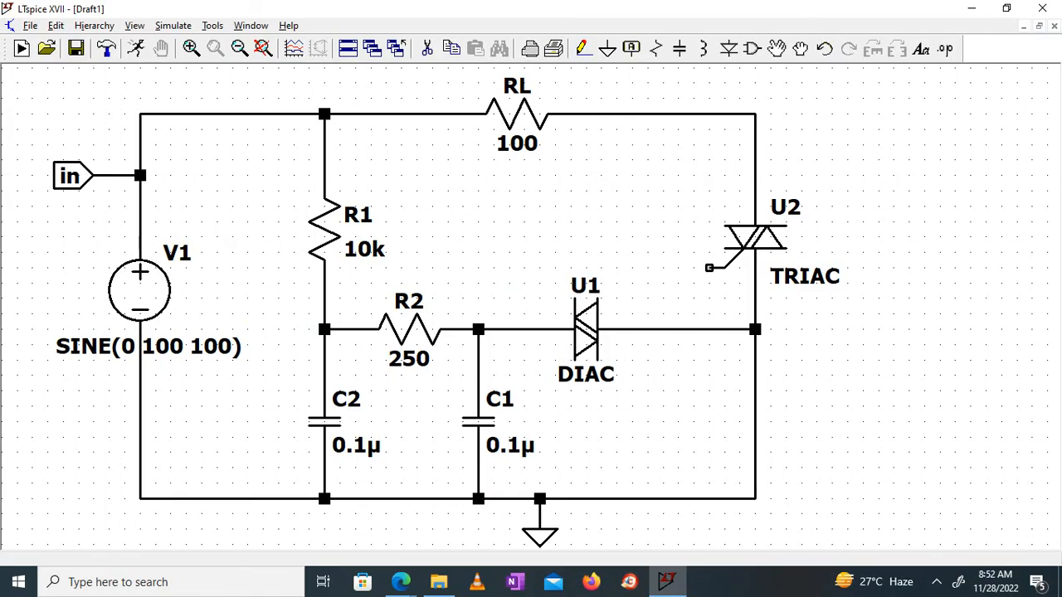
key("Escape")
- Place a net label named "out" with port type Output beside the wire above TRIAC U2
right_click(804, 152)
mouse_move(838, 249)
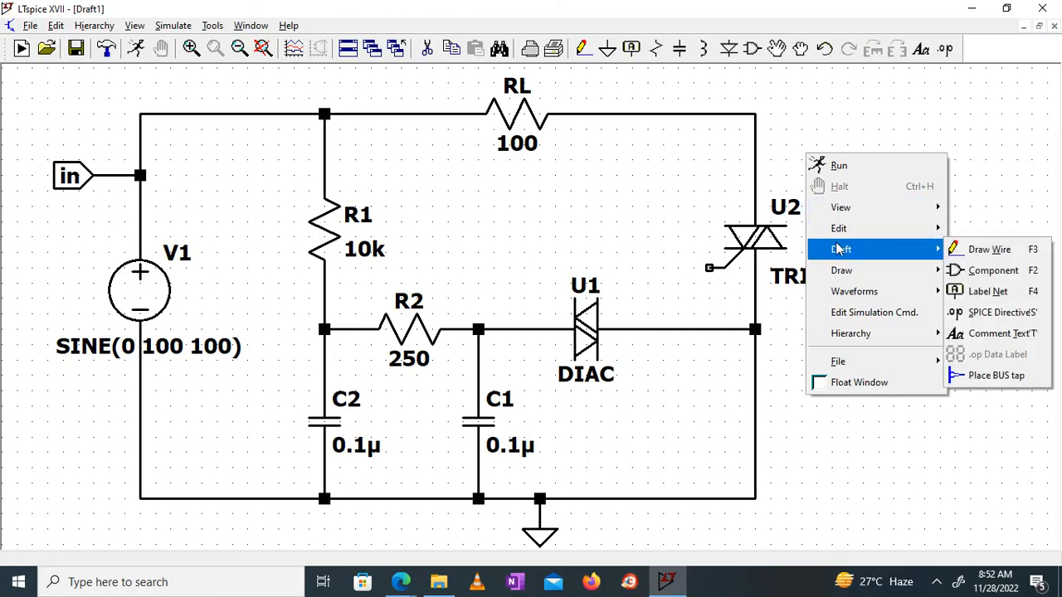
left_click(987, 291)
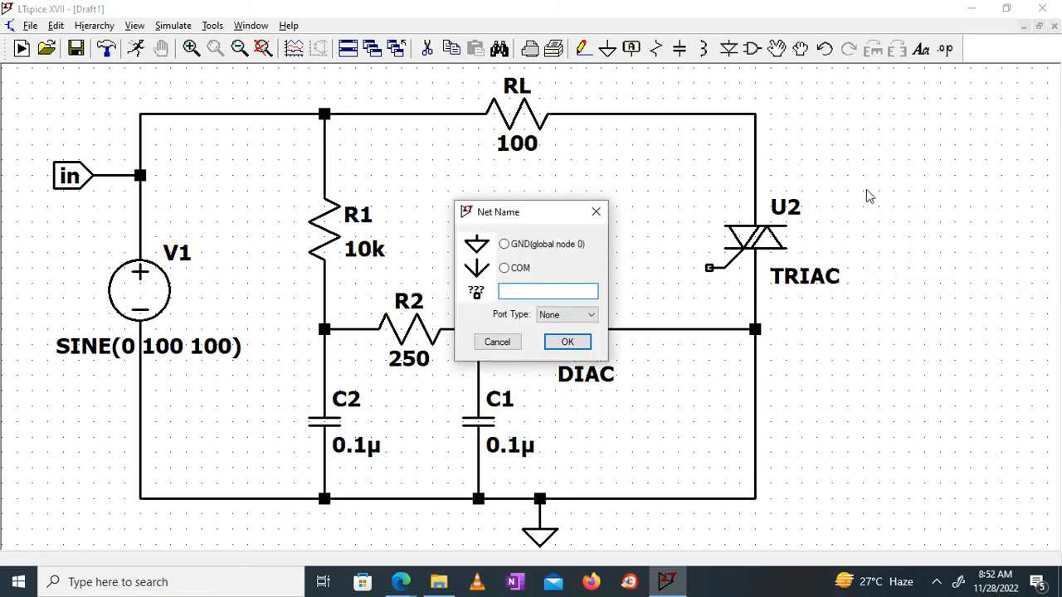
type("out")
left_click(566, 314)
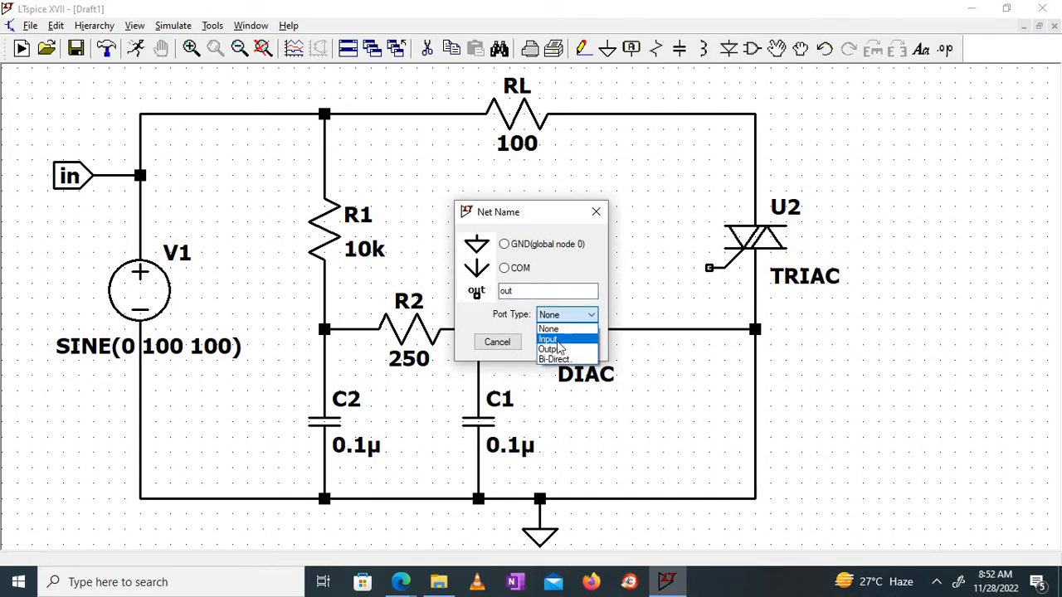
left_click(550, 349)
left_click(570, 343)
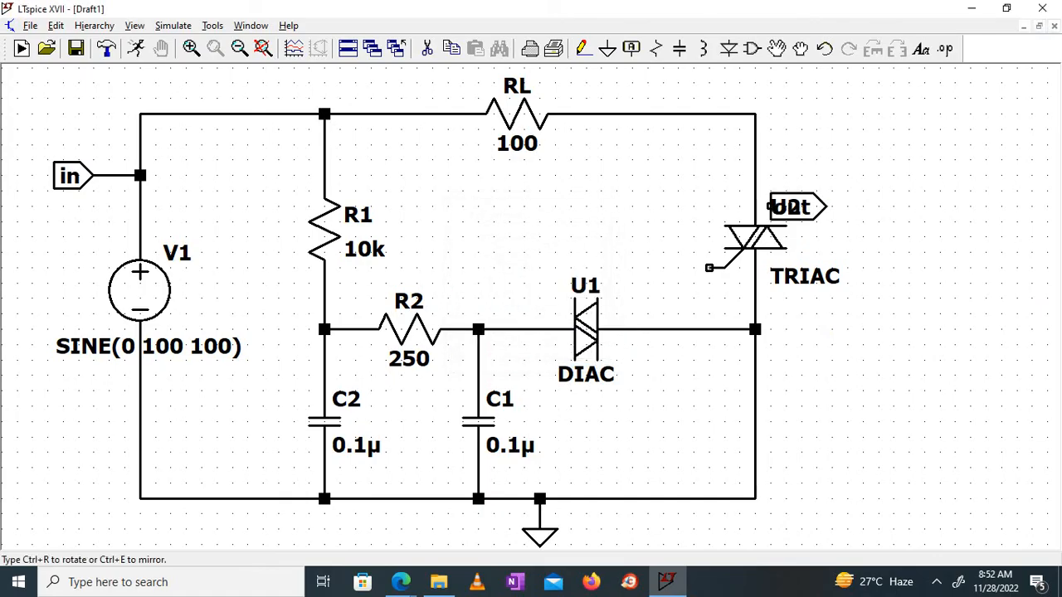
left_click(817, 145)
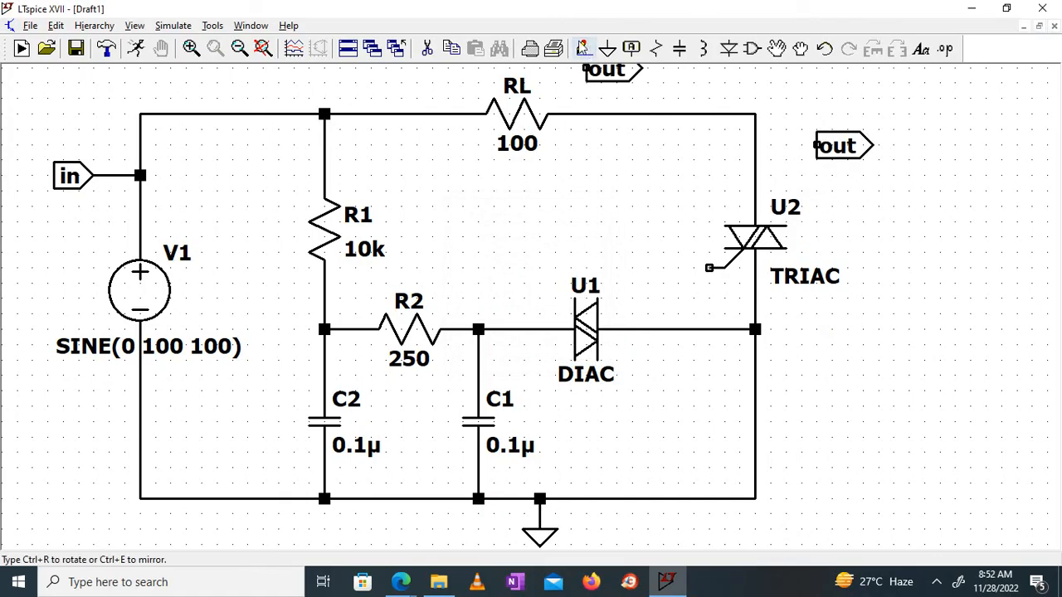
- Wire the "out" port to the vertical wire between RL and TRIAC U2
left_click(583, 50)
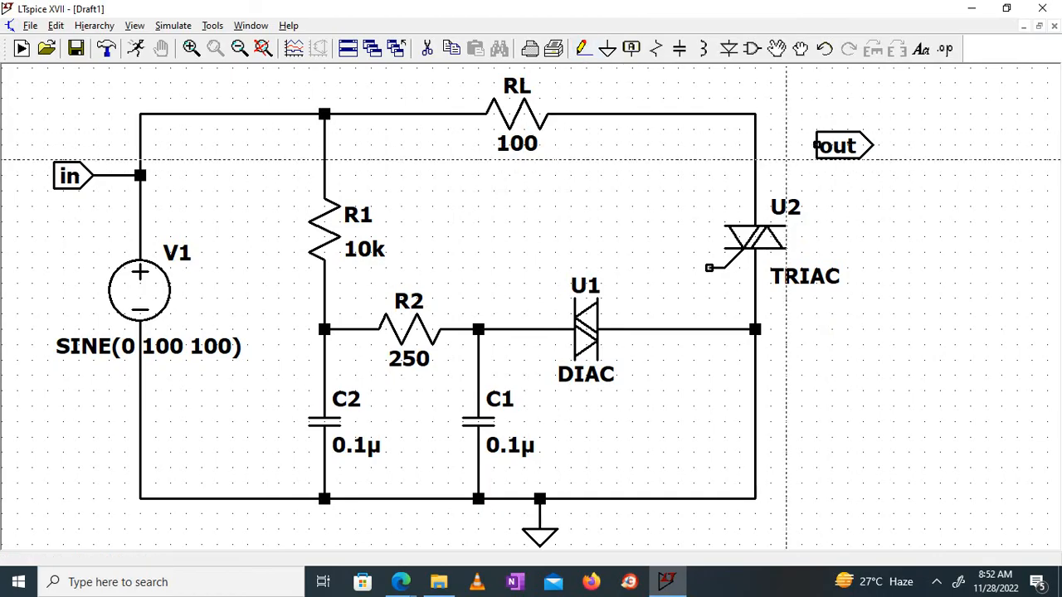
left_click(755, 145)
left_click(817, 146)
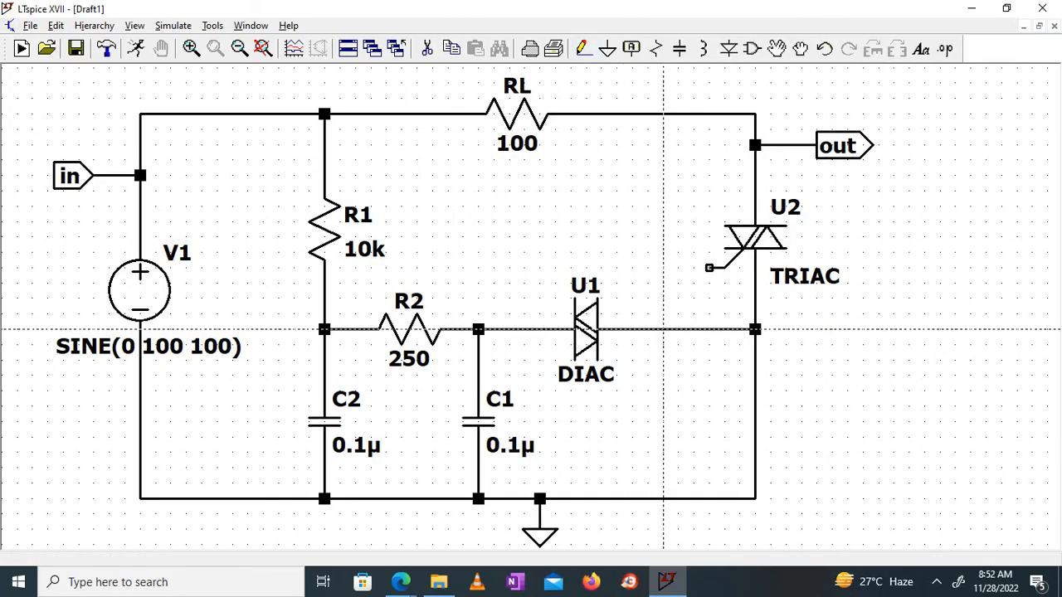
right_click(663, 376)
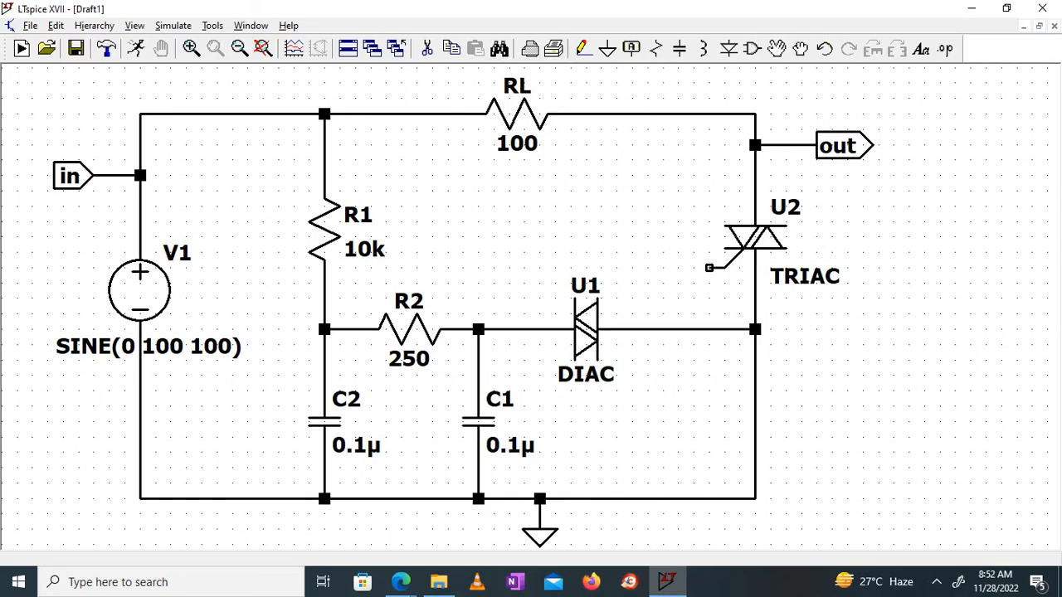
- Place a net label named "A" with port type Bi-Direct. below the wire between DIAC U1 and TRIAC U2
right_click(668, 375)
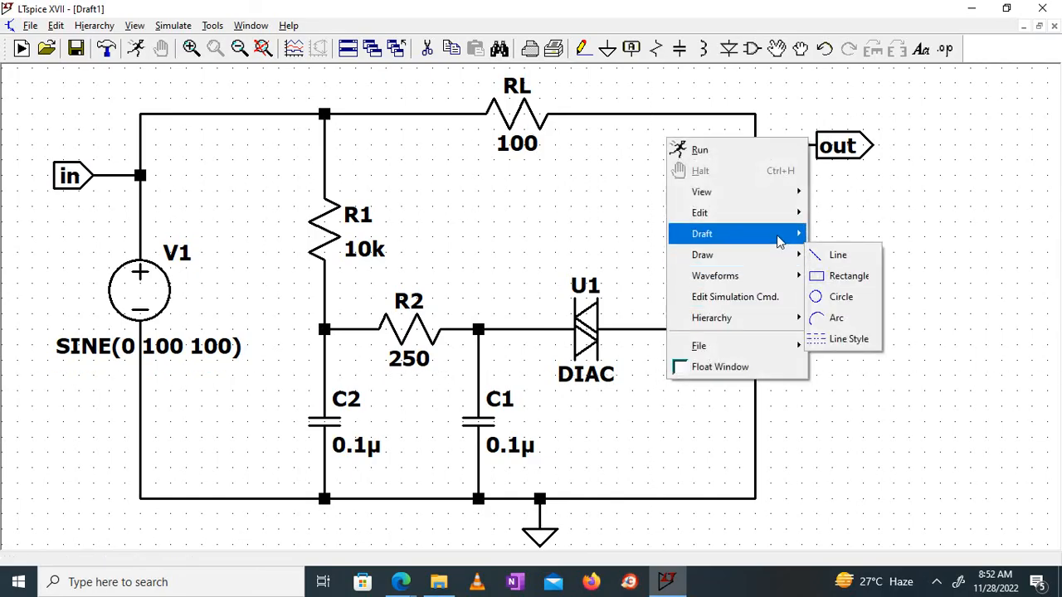
mouse_move(778, 241)
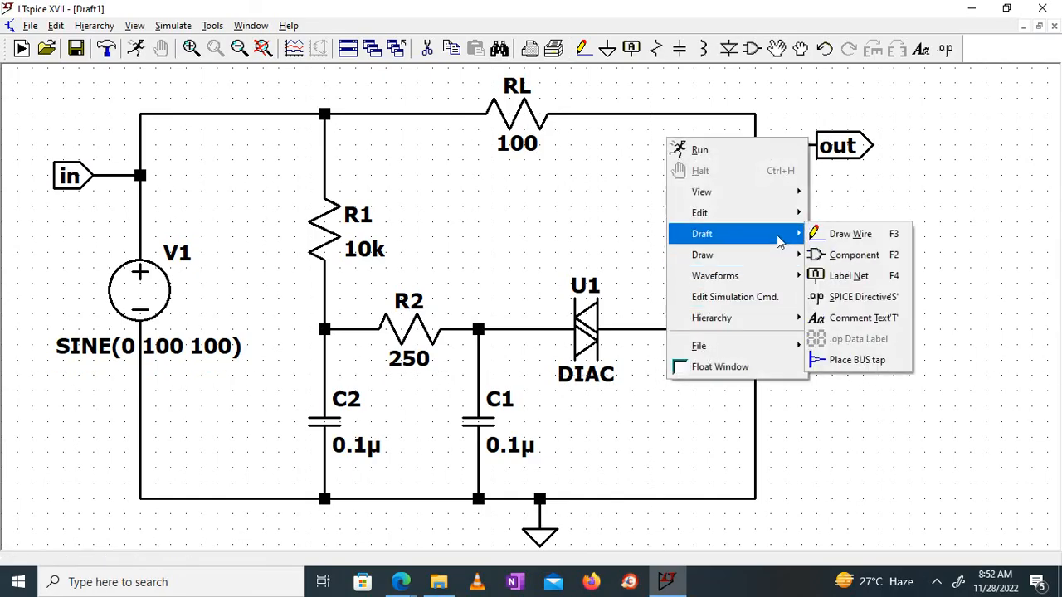
left_click(848, 278)
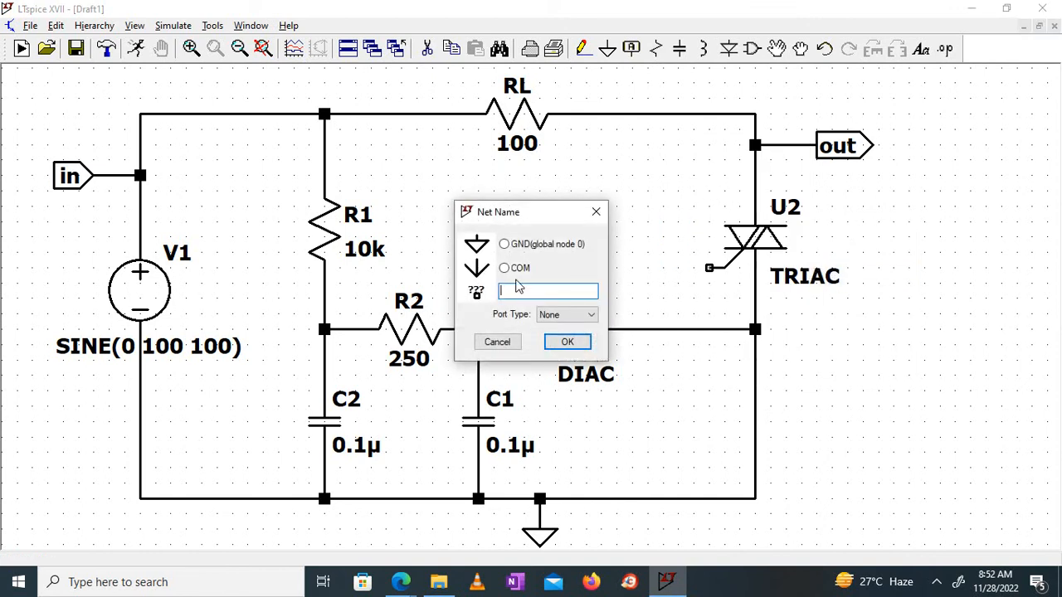
type("A")
left_click(581, 314)
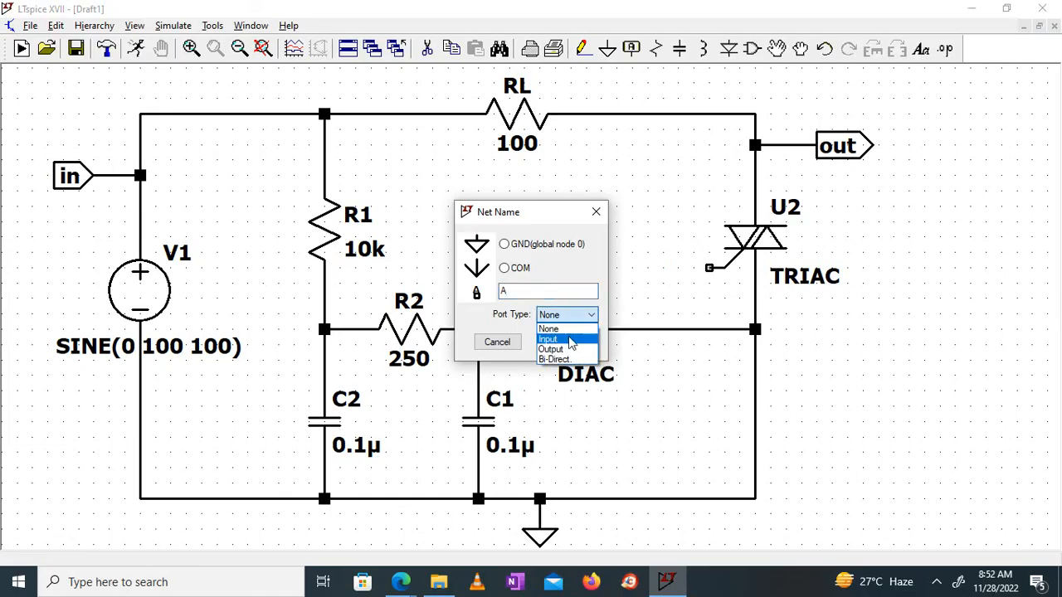
left_click(561, 352)
left_click(571, 314)
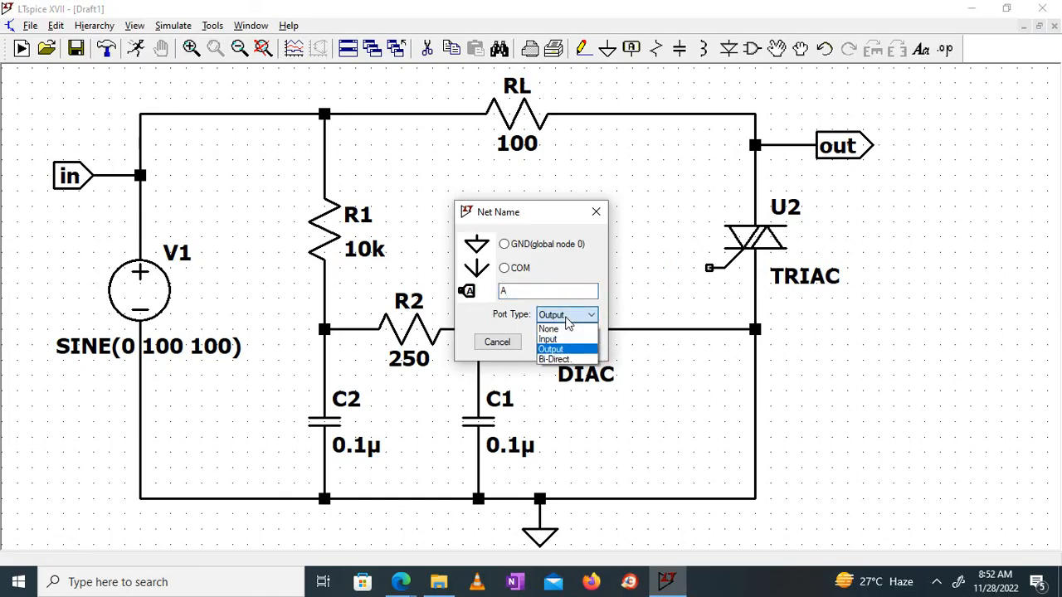
left_click(560, 358)
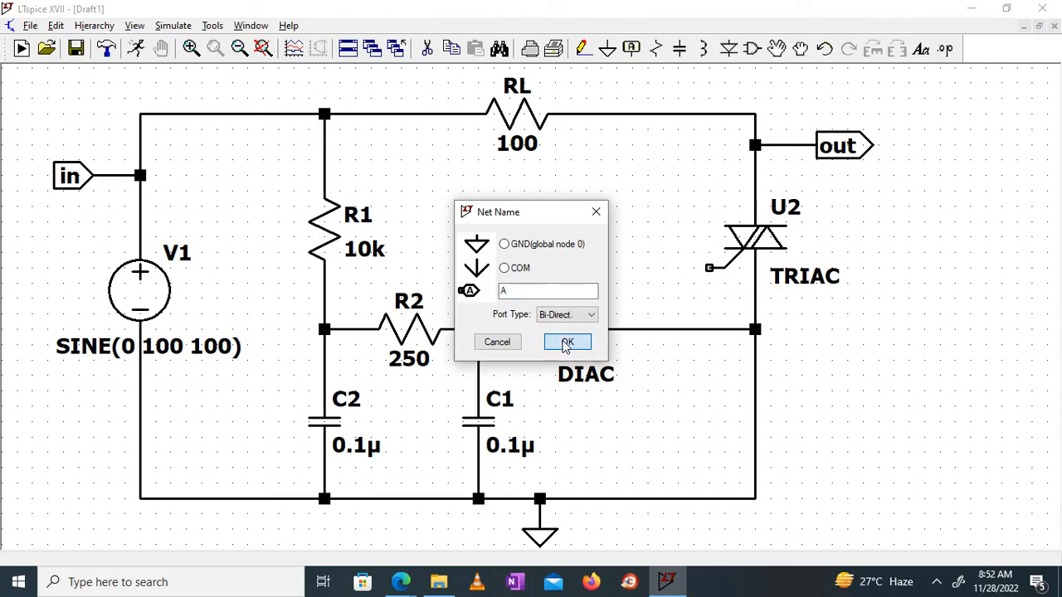
left_click(566, 342)
left_click(663, 376)
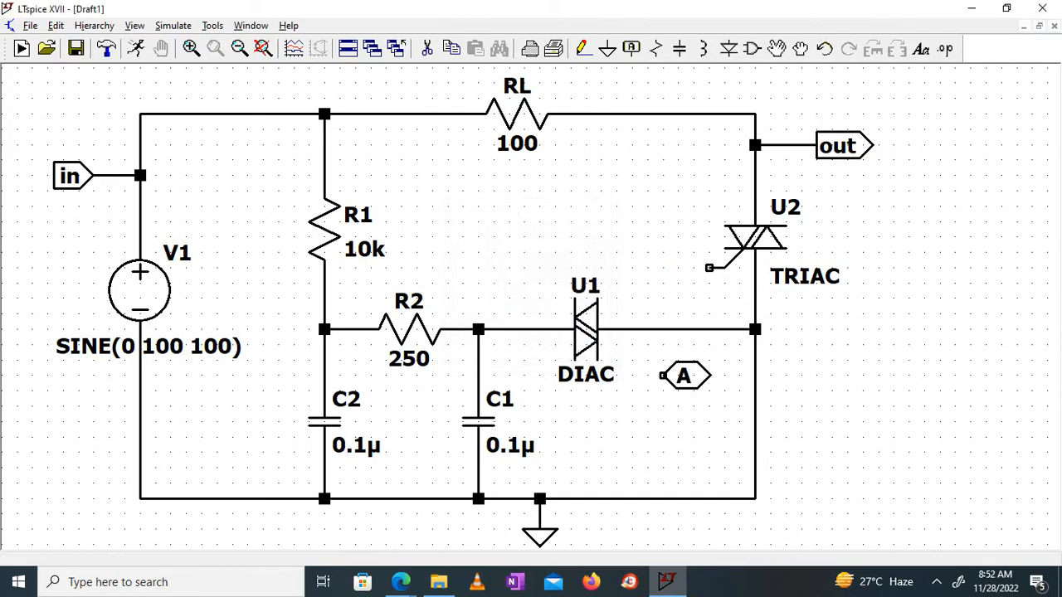
key("Escape")
- Replace the wire between DIAC U1 and the vertical line below TRIAC U2 with one from U2's gate to U1
left_click(428, 48)
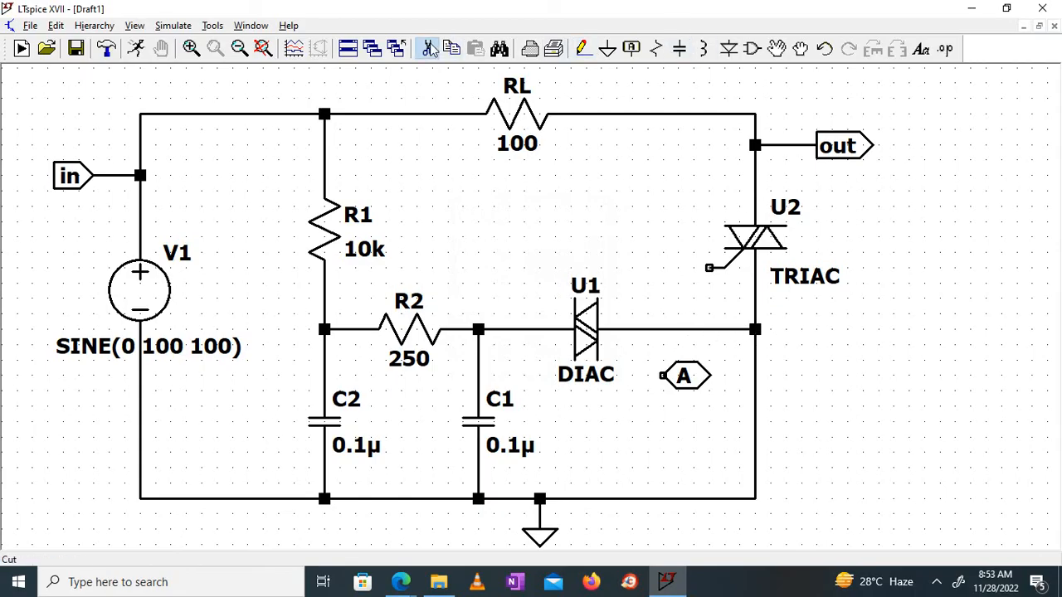
left_click(667, 331)
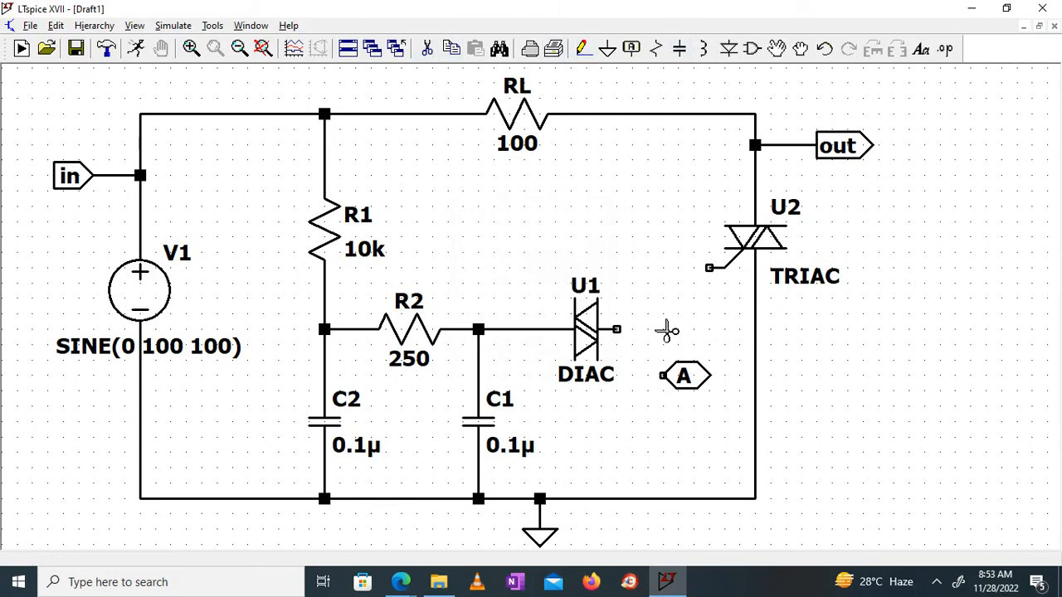
left_click(583, 49)
left_click(710, 268)
left_click(707, 329)
left_click(617, 330)
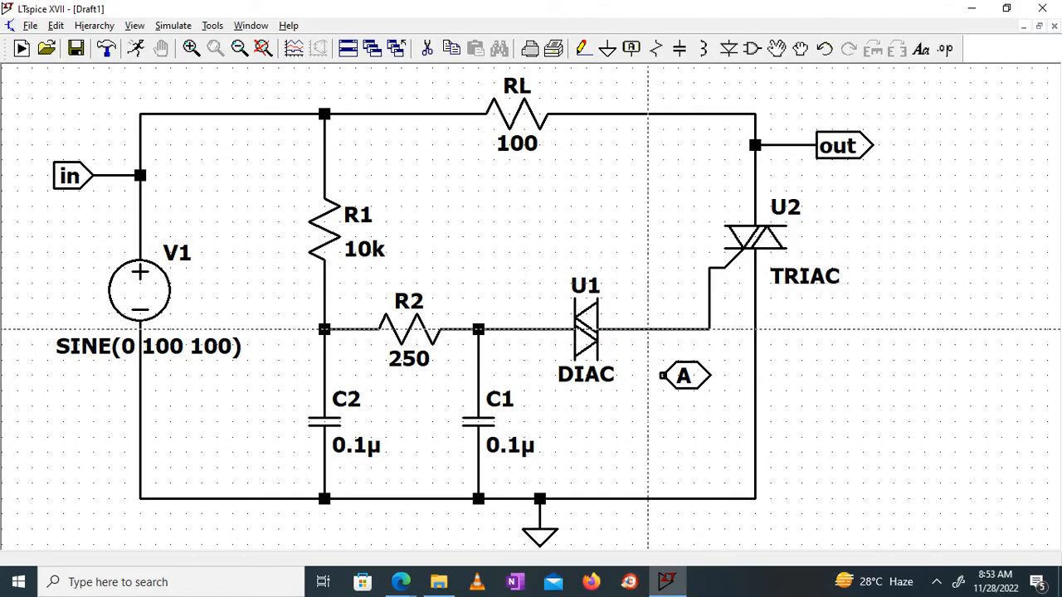
- Wire the "A" port to the wire between DIAC U1 and the gate of TRIAC U2
left_click(648, 330)
left_click(664, 375)
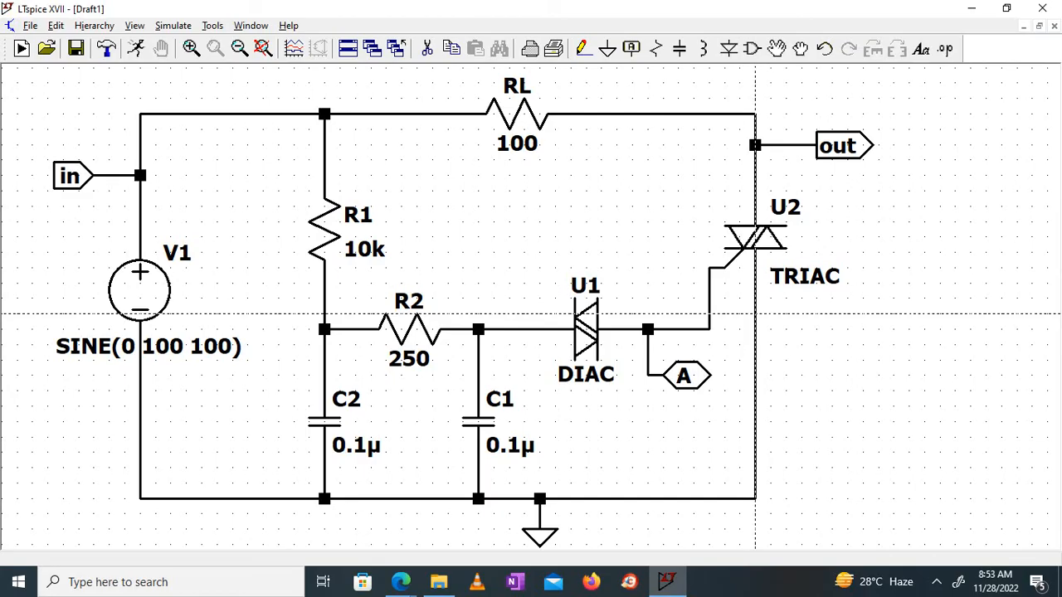
key("Escape")
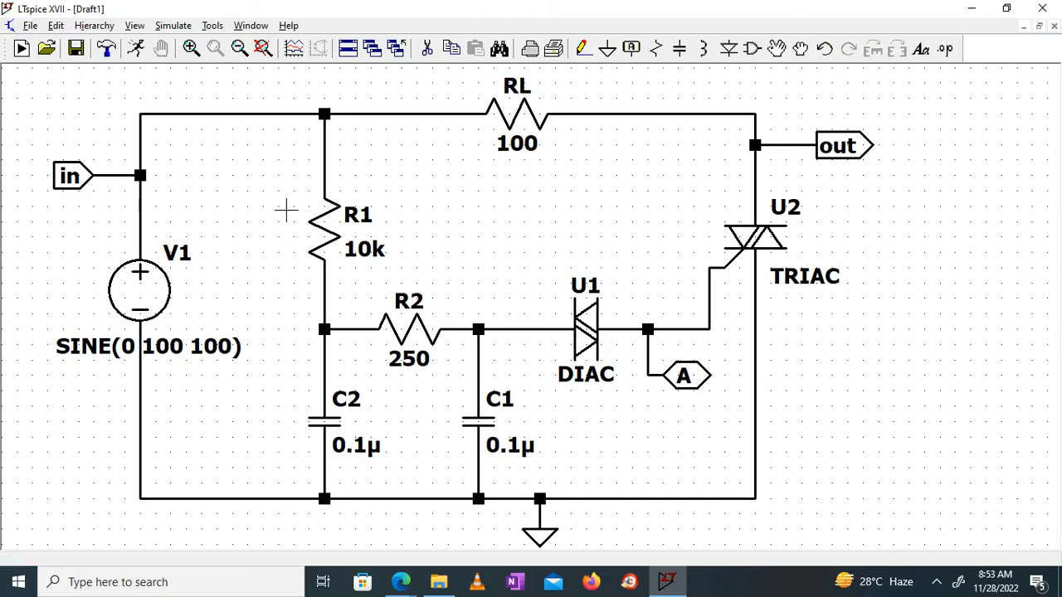
- Run a transient simulation with a stop time of 20ms and dismiss the resulting message
left_click(174, 25)
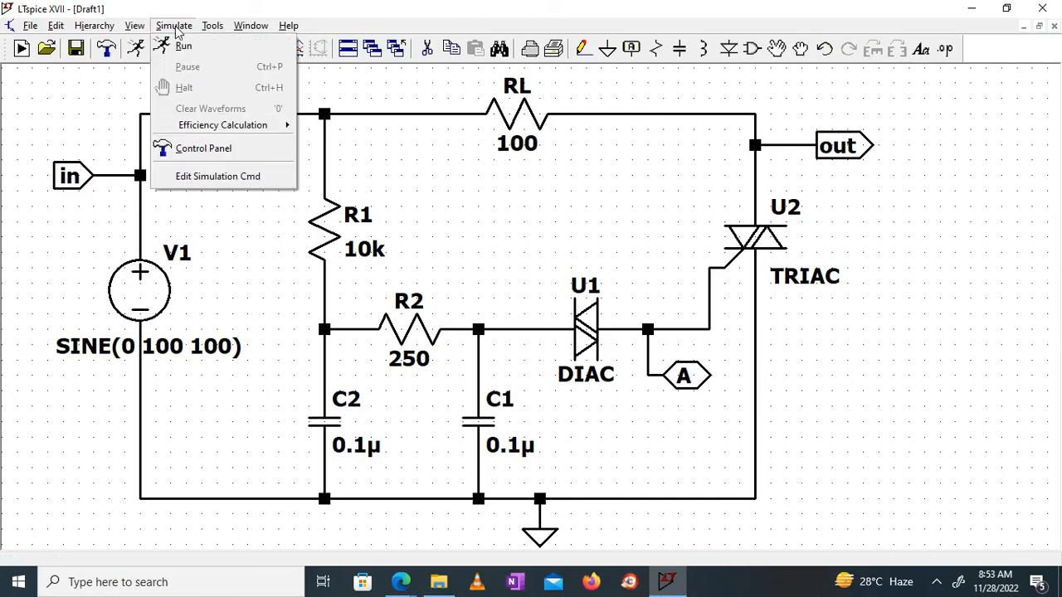
left_click(179, 47)
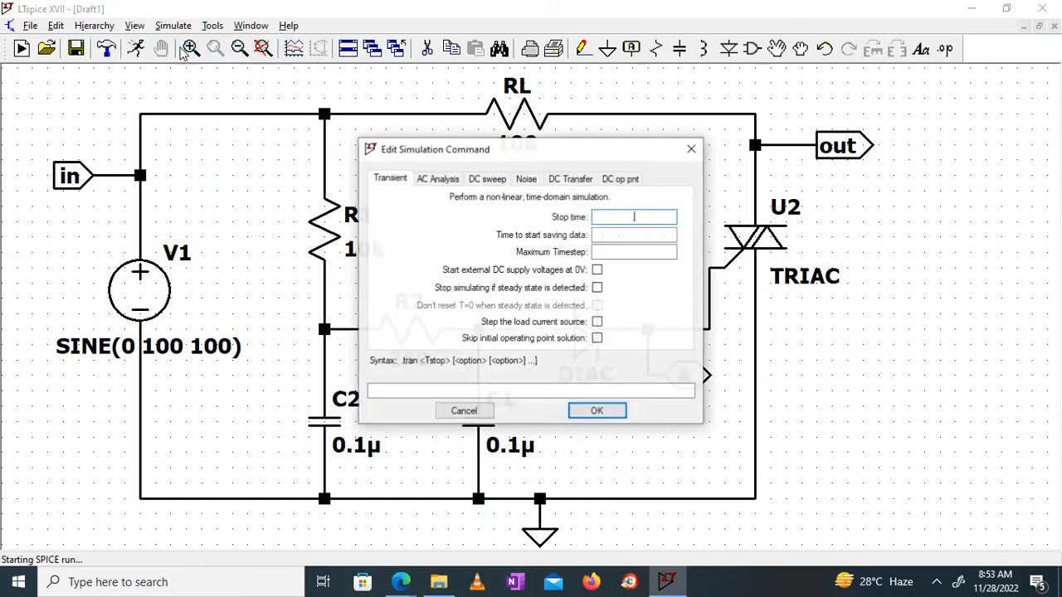
type("20ms")
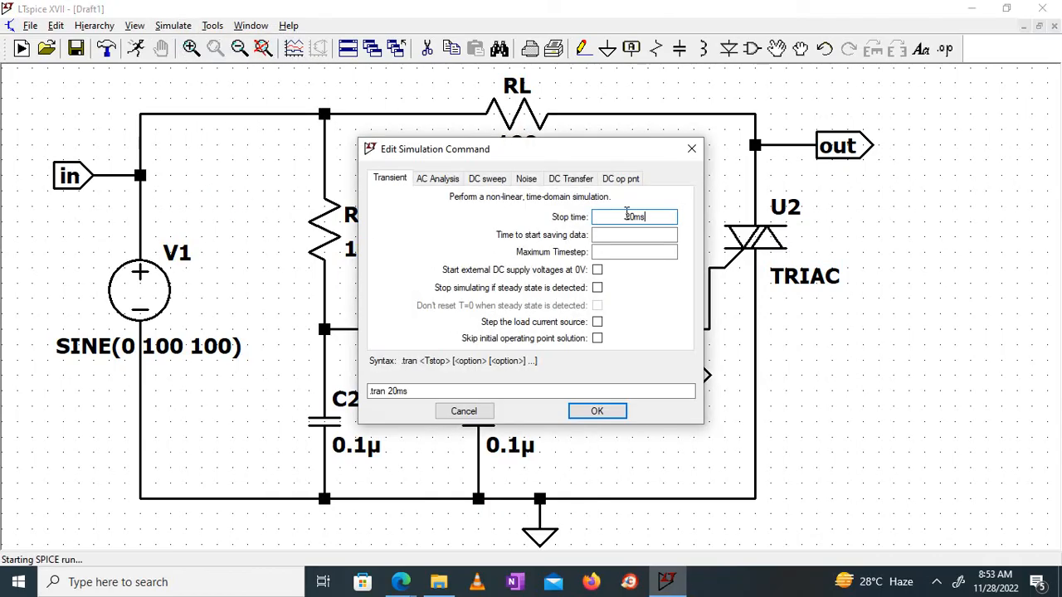
key("Return")
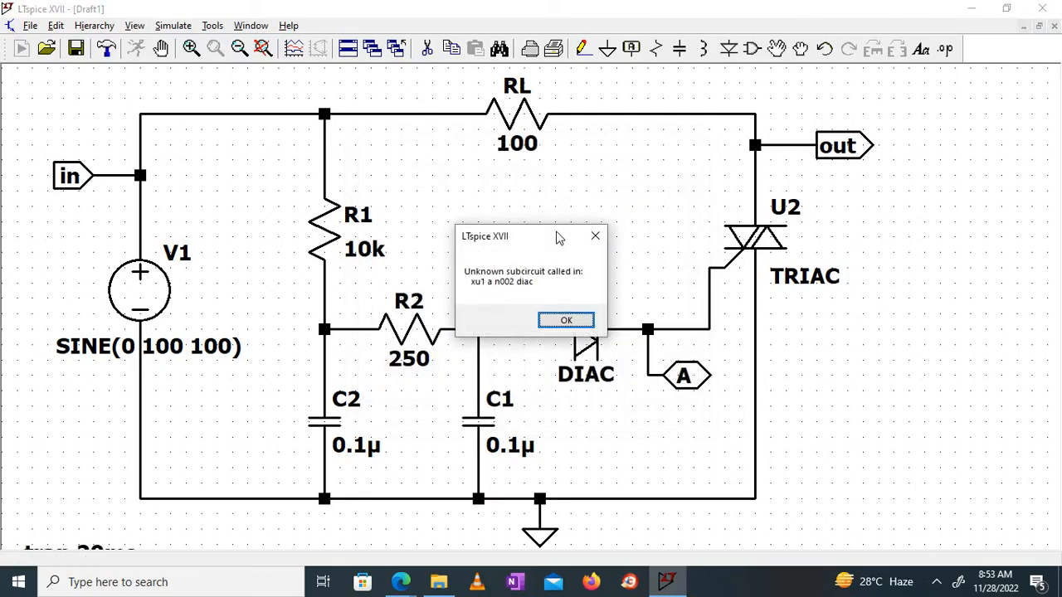
left_click_drag(558, 239, 516, 181)
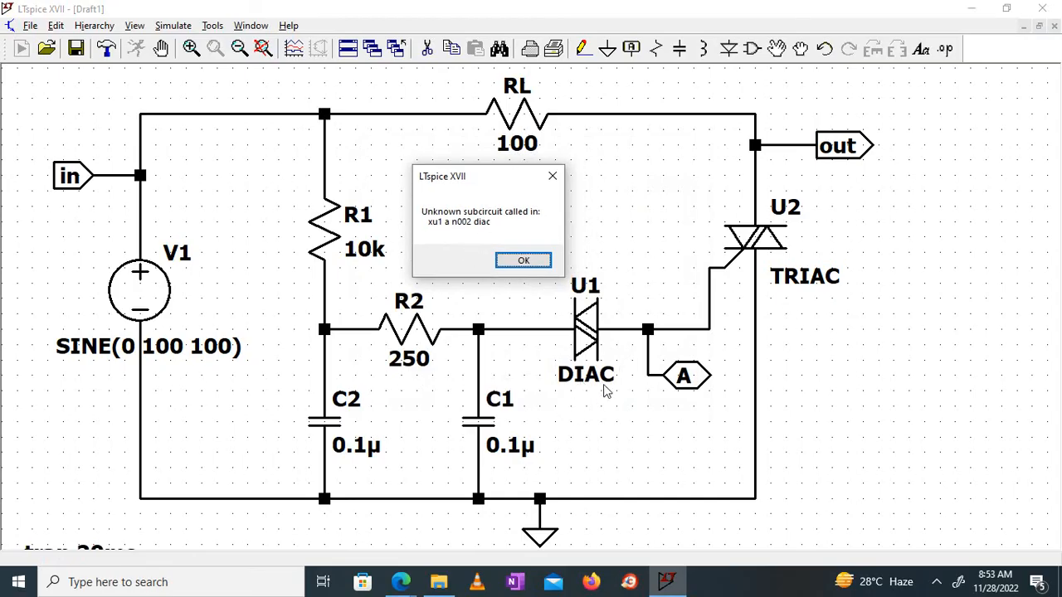
left_click(584, 403)
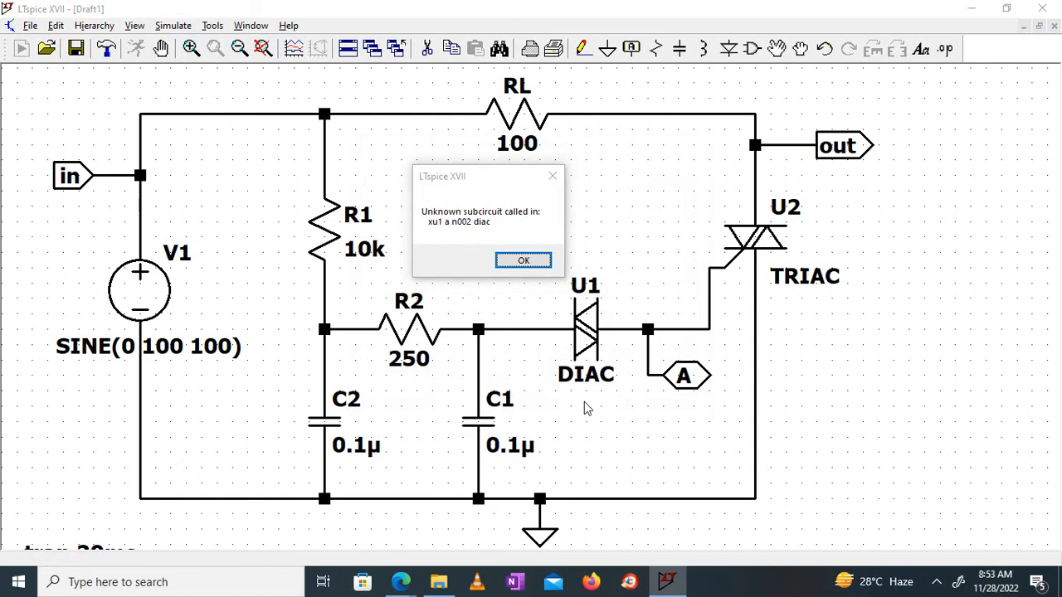
left_click(514, 263)
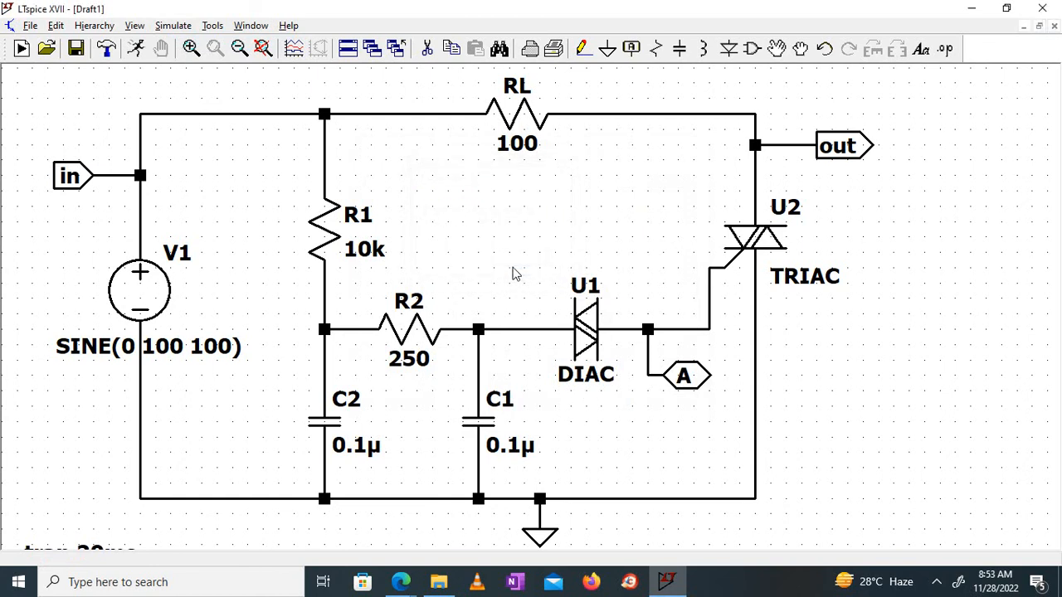
- Switch to Microsoft Edge, search Google for "st.com" and open the STMicroelectronics website
mouse_move(400, 581)
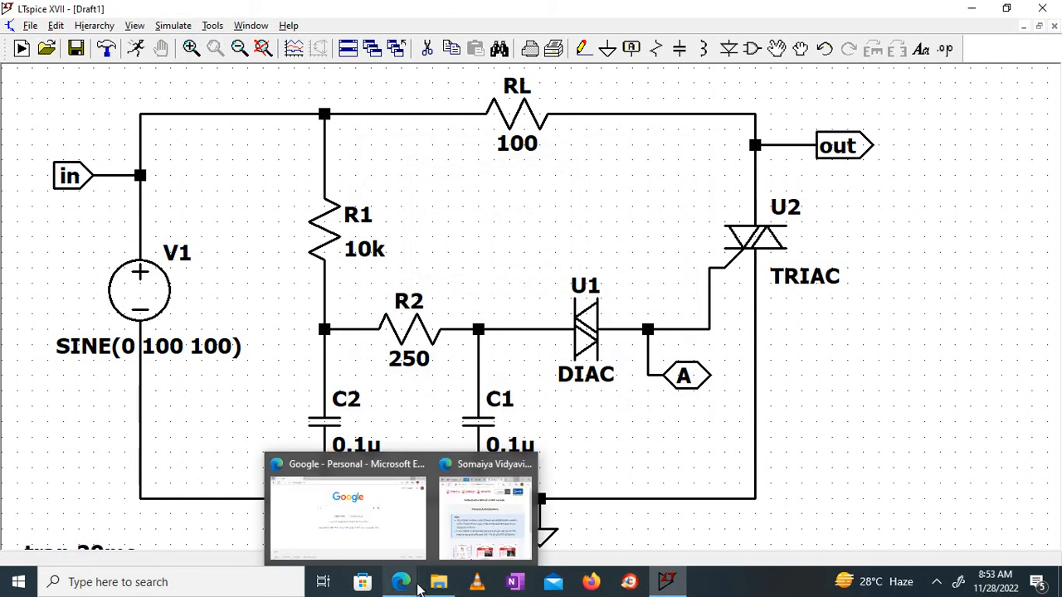
left_click(381, 530)
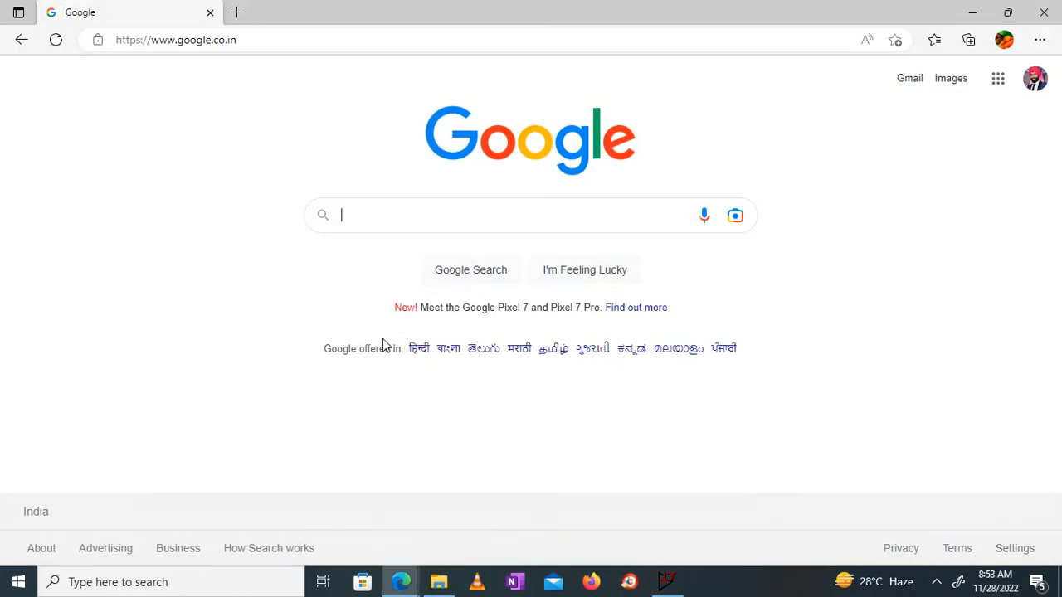
left_click(400, 215)
type("st.com")
key("Return")
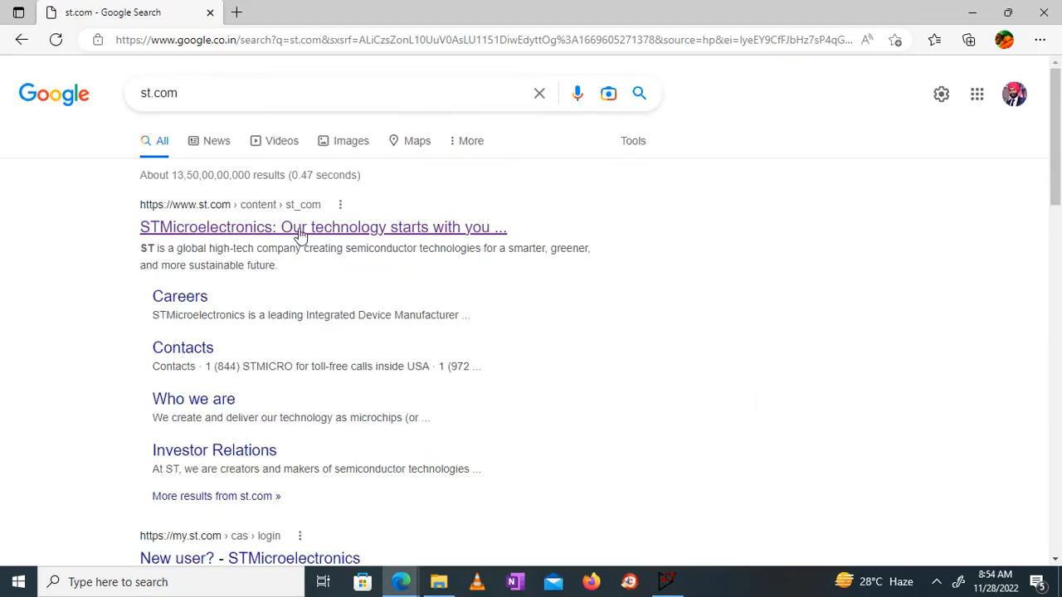
left_click(301, 227)
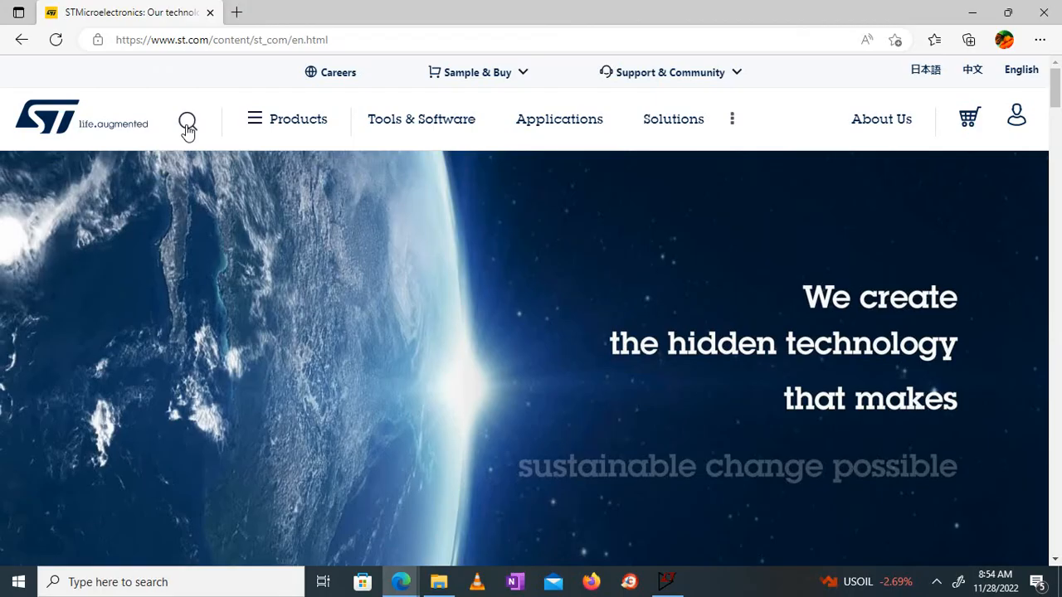
- Search the ST website for "diac spice model" and locate the ZIP file of the Diacs PSpice model
left_click(187, 125)
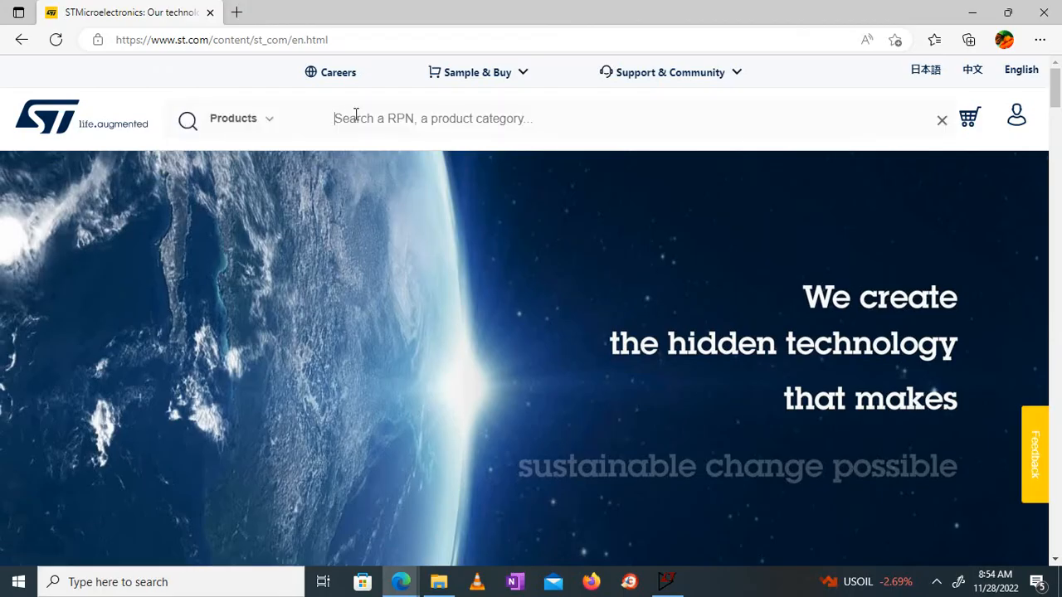
type("diac spice mo")
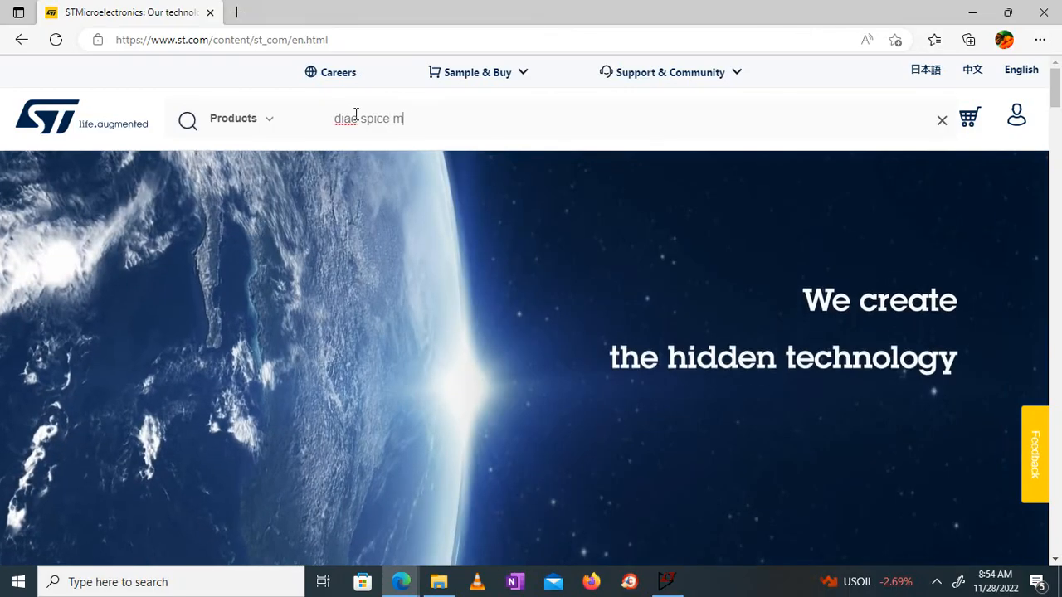
type("del")
key("Return")
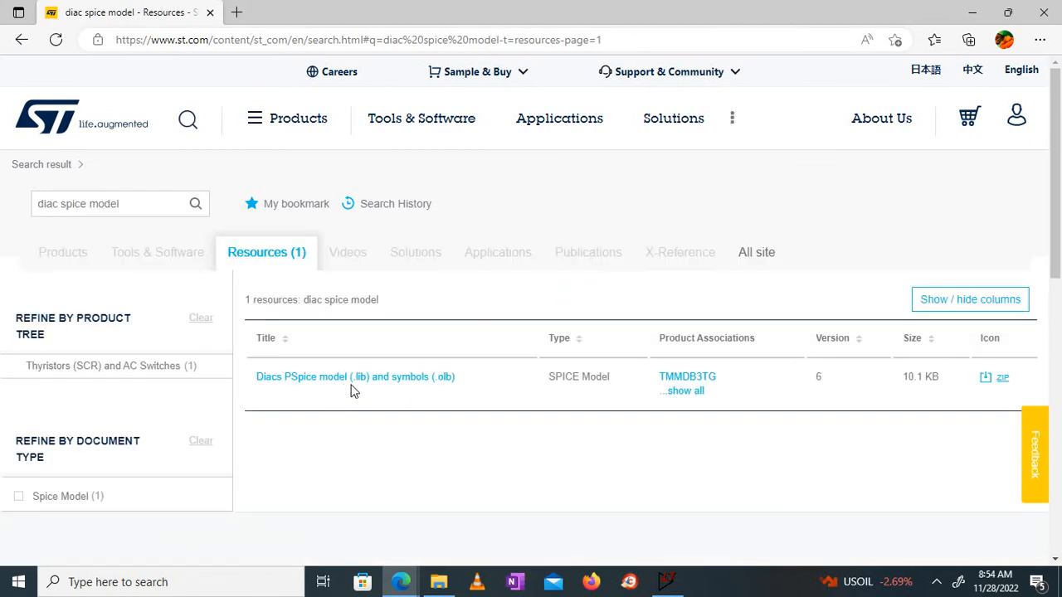
left_click(1000, 382)
- Switch to File Explorer and open the folder C:\Program Files\LTC\LTspiceXVII\lib
left_click(439, 582)
left_click(73, 418)
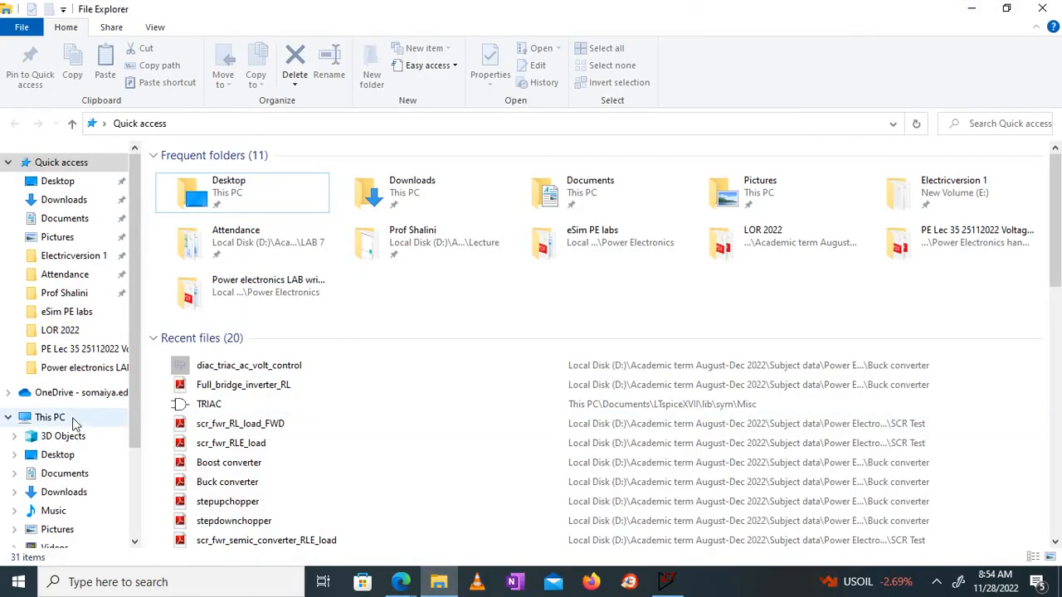
double_click(260, 311)
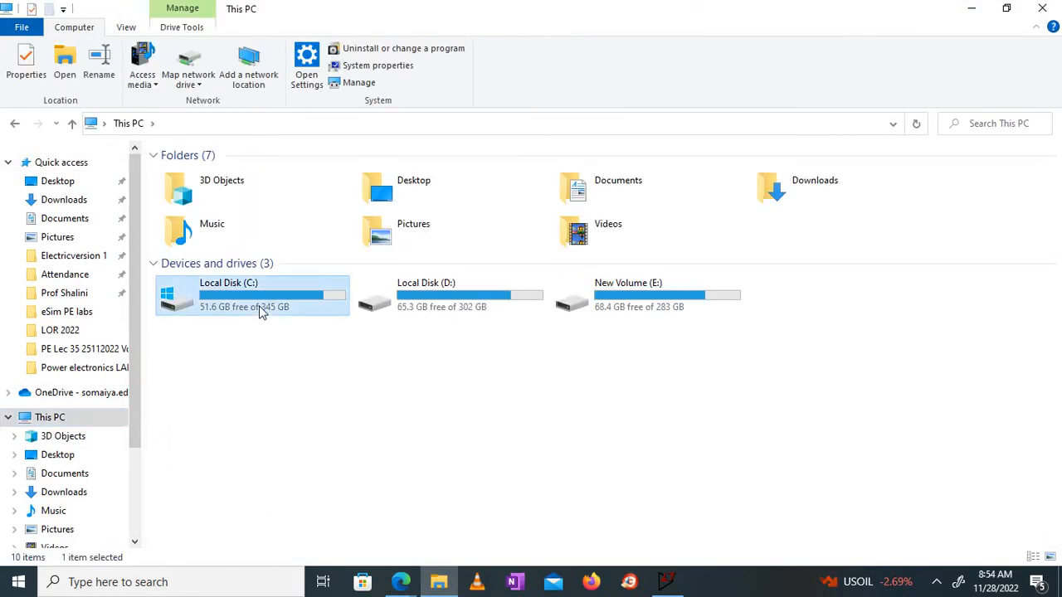
double_click(212, 323)
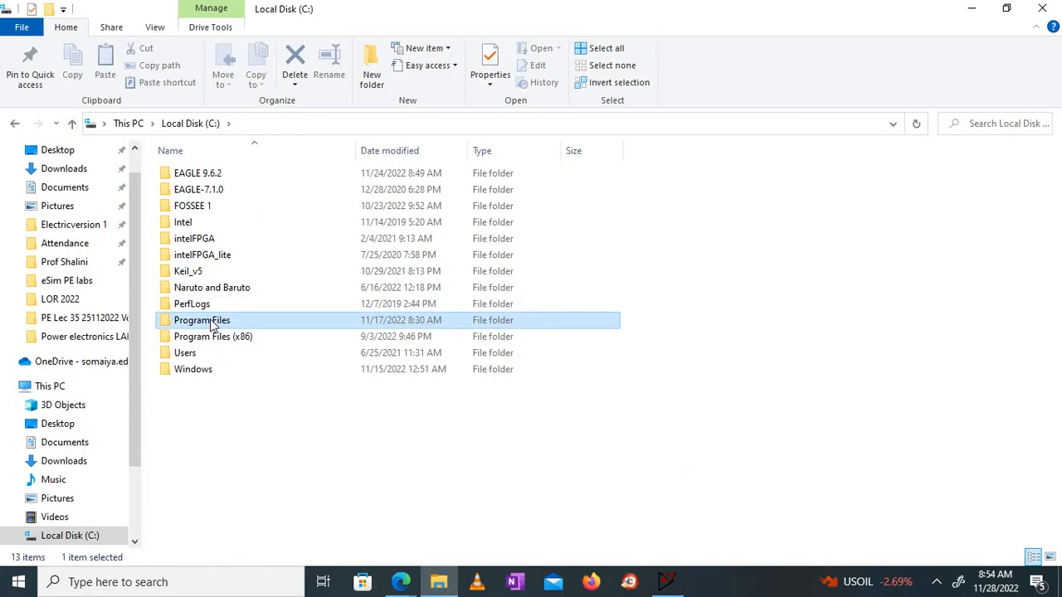
double_click(195, 371)
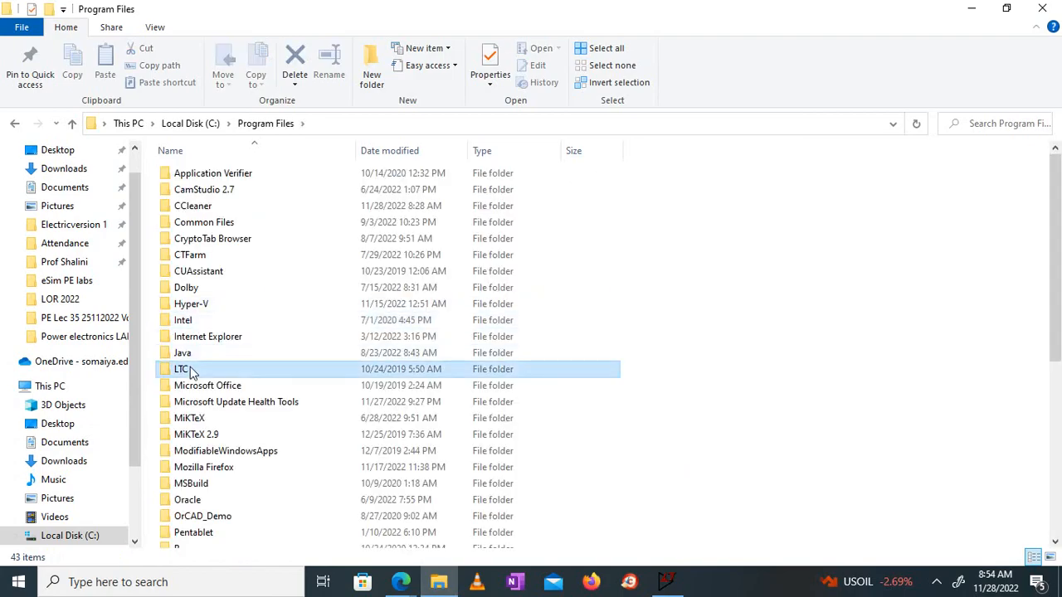
left_click(214, 178)
double_click(214, 177)
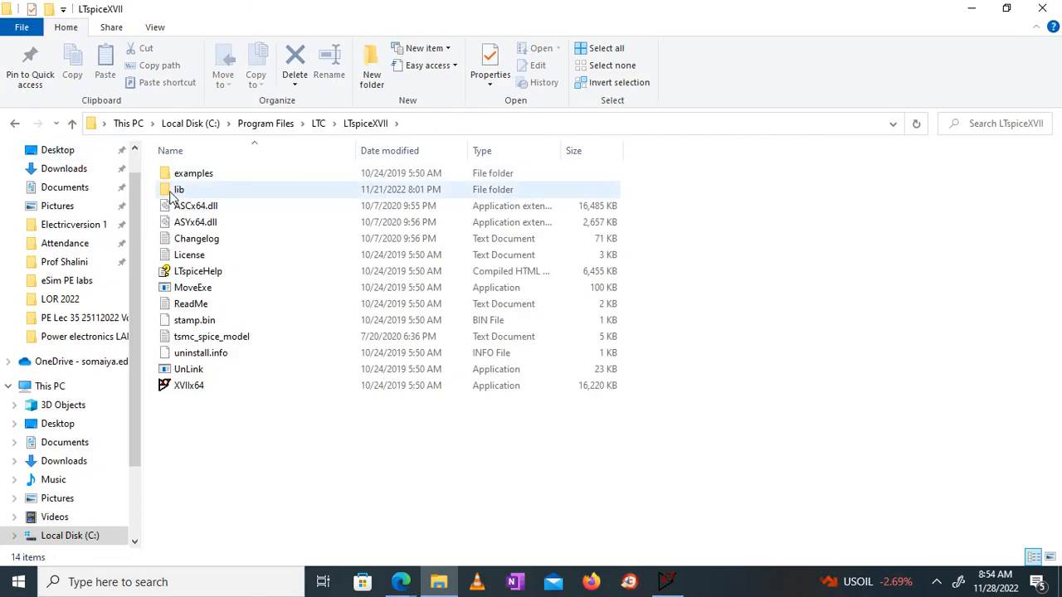
double_click(179, 190)
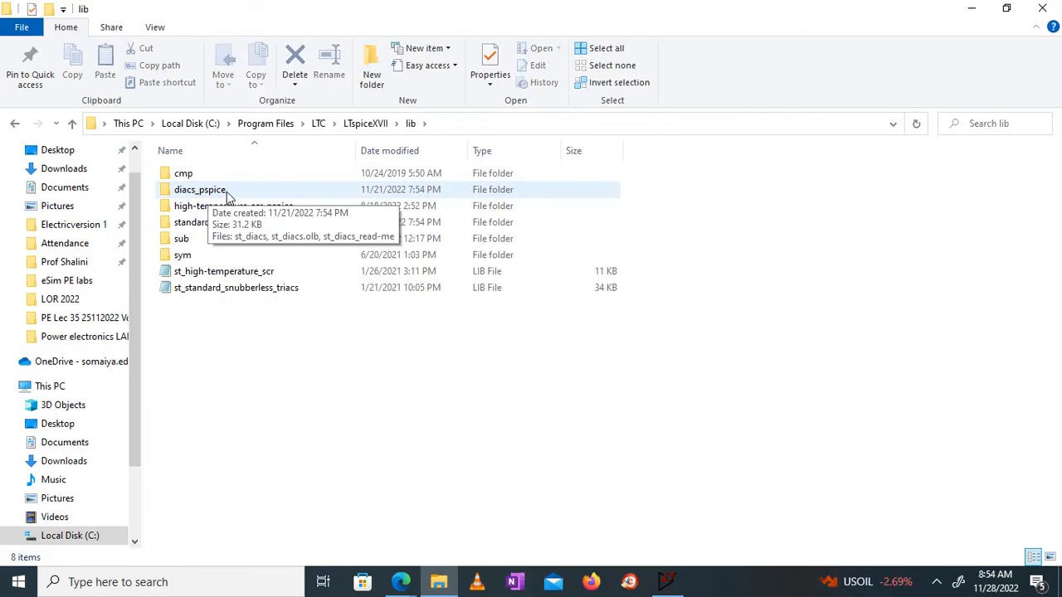
- Check the Diacs PSpice model's ZIP link on the ST results page in Edge and return to the lib folder
left_click(410, 582)
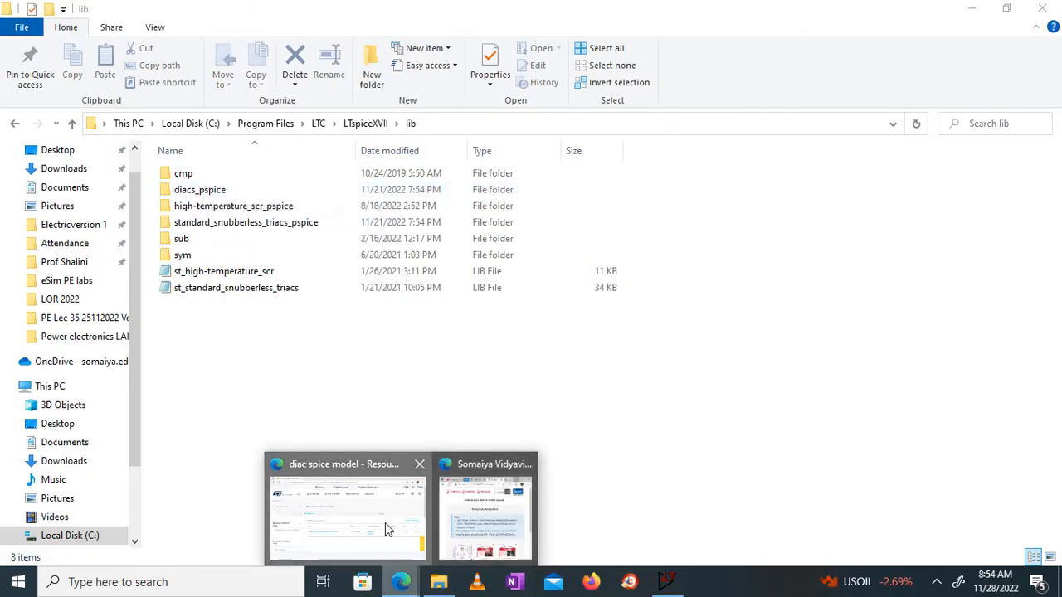
left_click(385, 523)
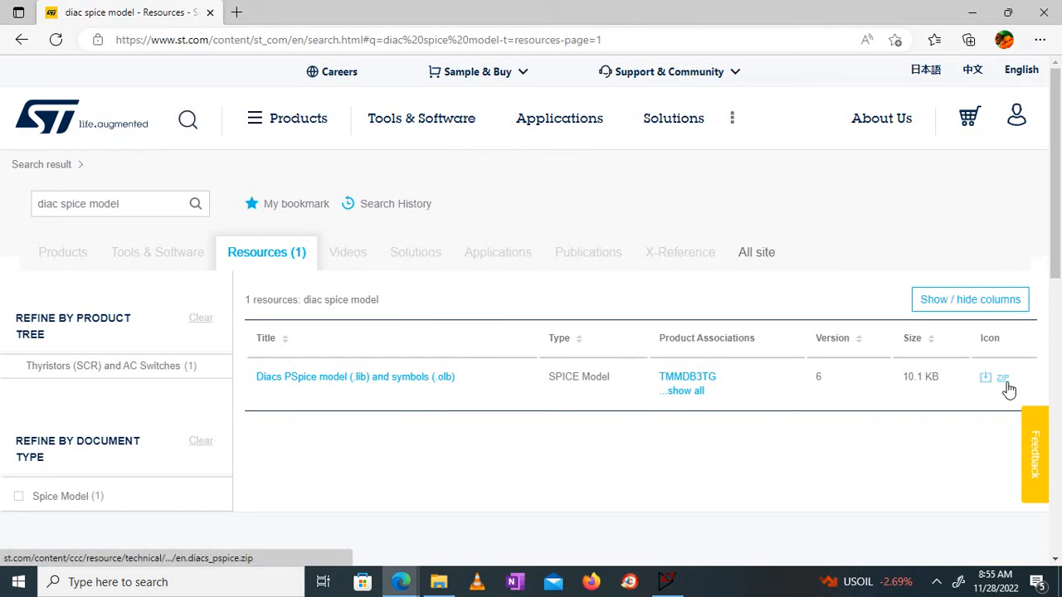
left_click(452, 589)
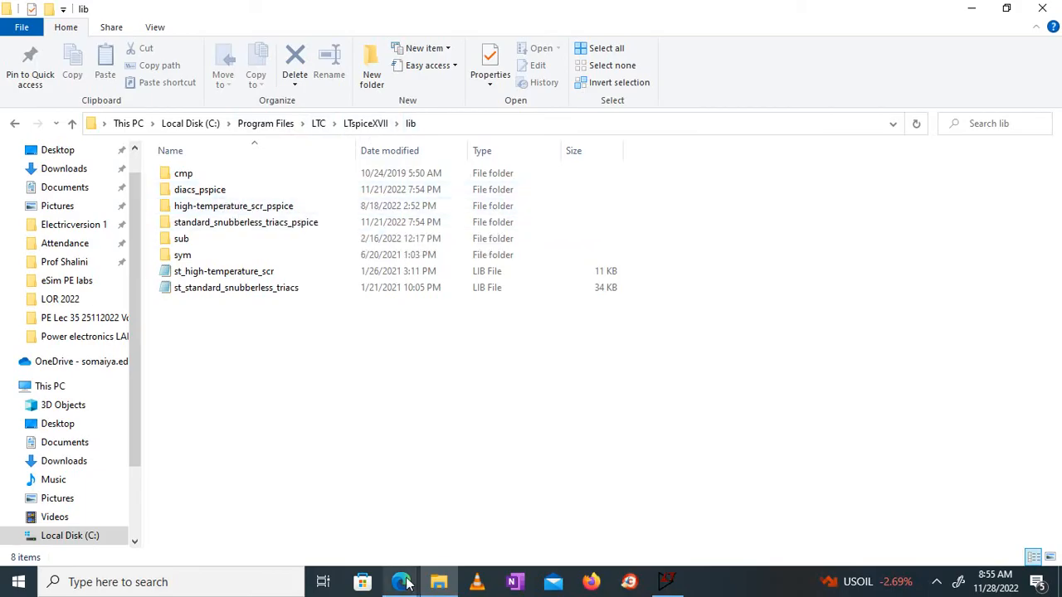
- Switch to Microsoft Edge, search the ST website for "triac spice model" and locate the Standard and Snubberless Triacs PSpice model's ZIP file
mouse_move(401, 583)
left_click(393, 531)
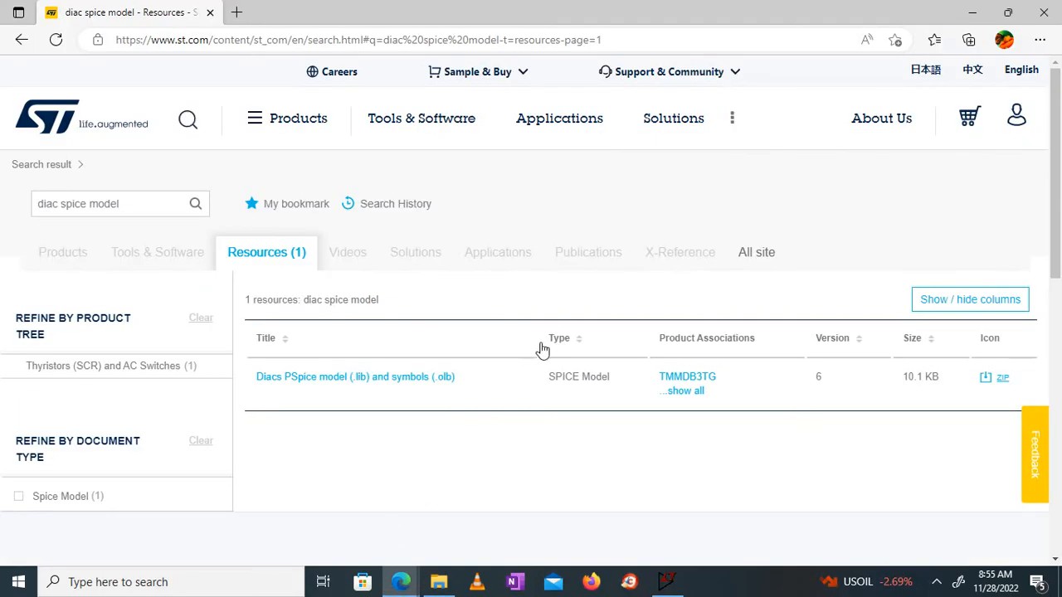
left_click(186, 123)
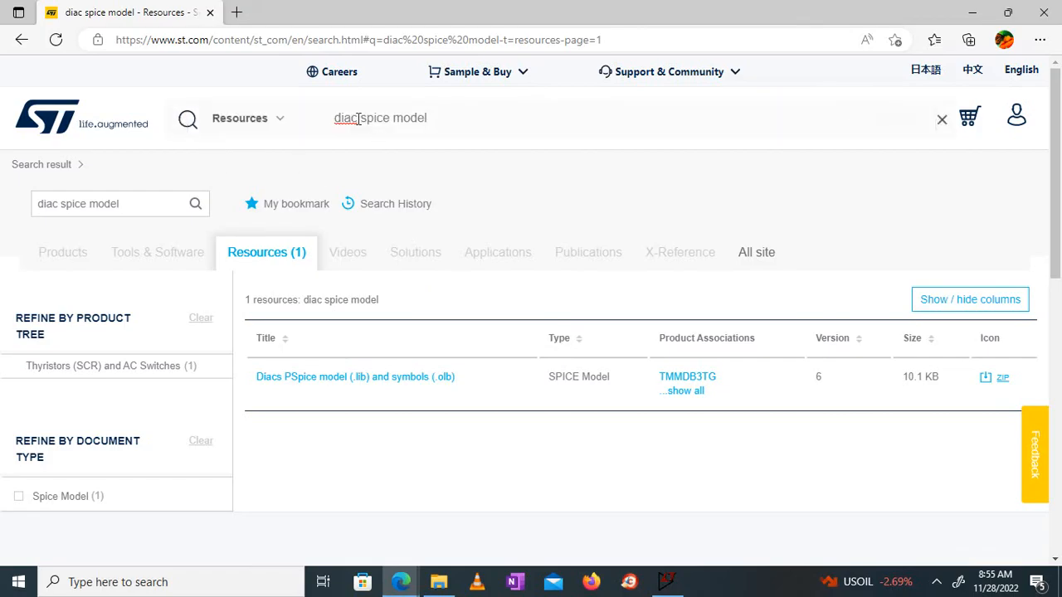
key("BackSpace")
type("t")
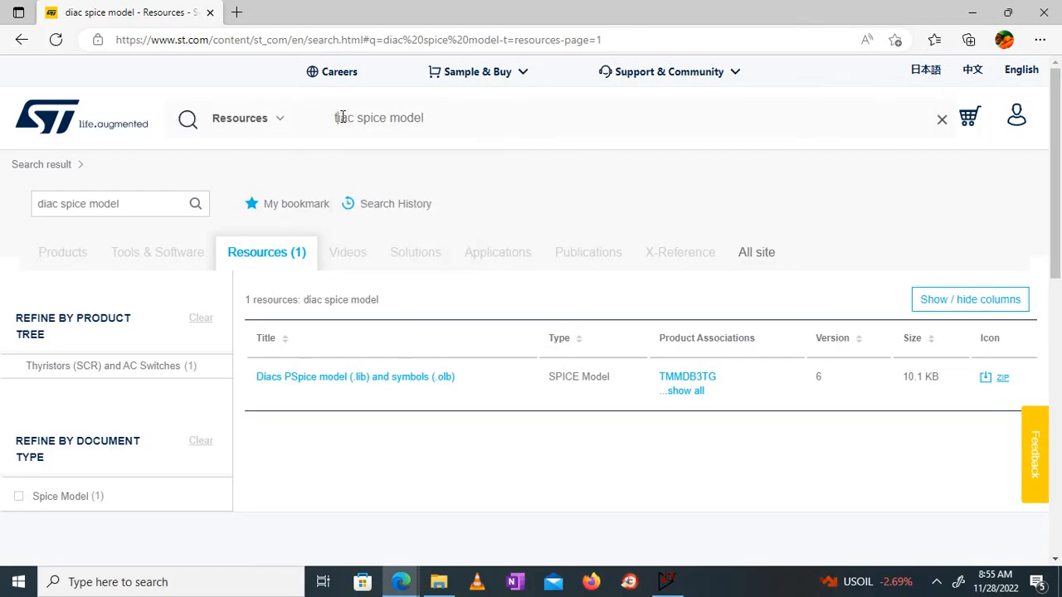
type("r")
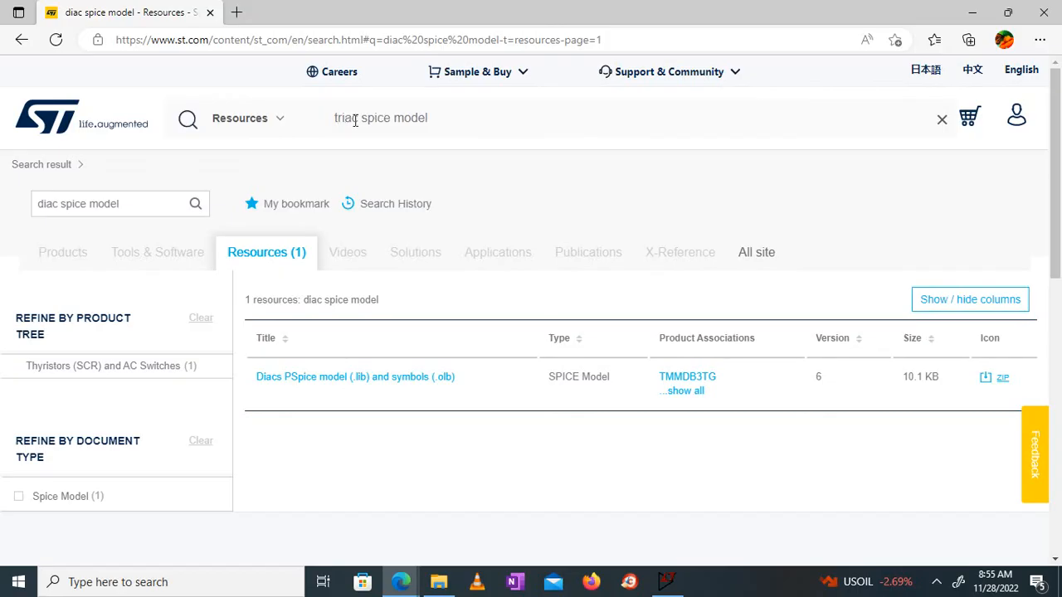
key("Return")
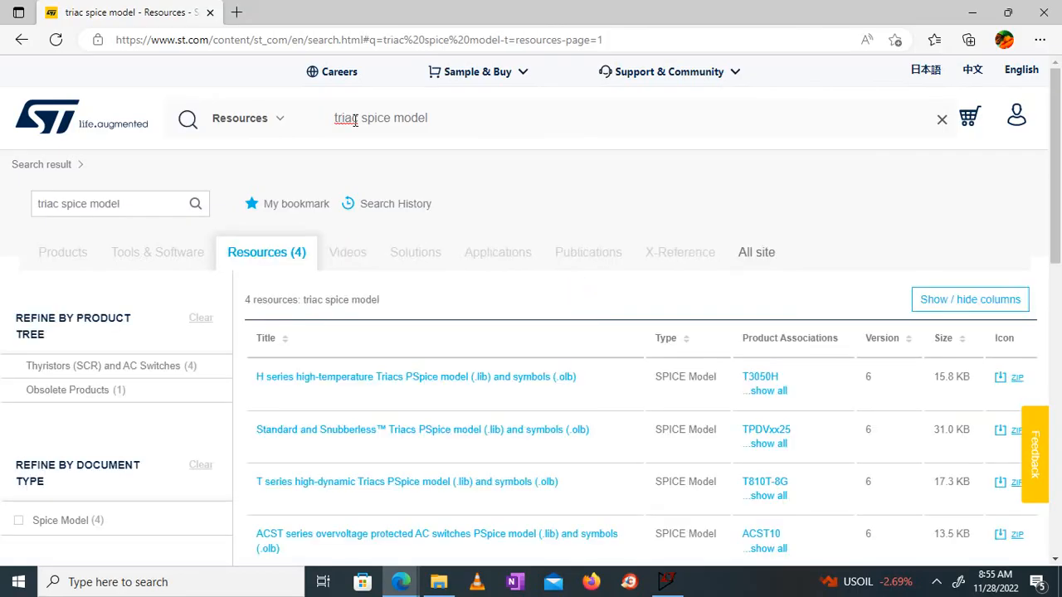
scroll(523, 318, "down", 2)
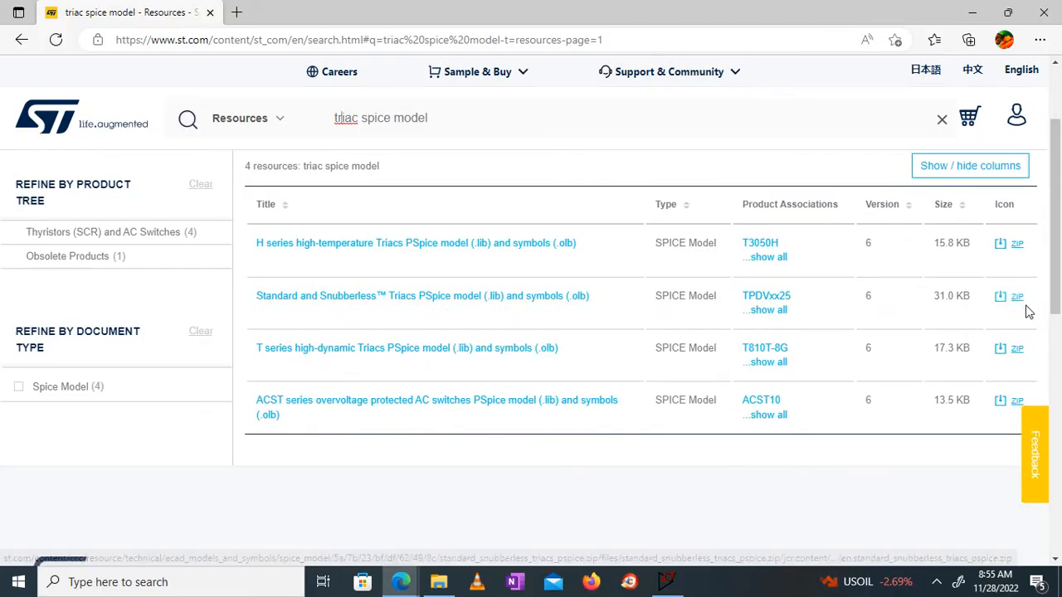
scroll(1057, 274, "up", 1)
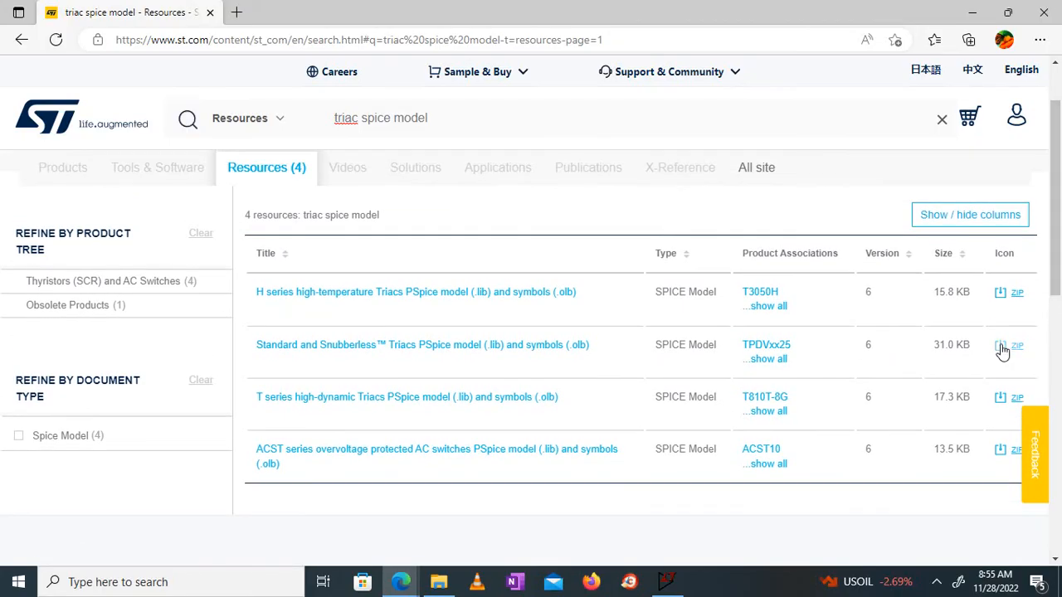
- Switch to File Explorer, point out the standard_snubberless_triacs_pspice folder in lib and open the diacs_pspice folder
left_click(437, 581)
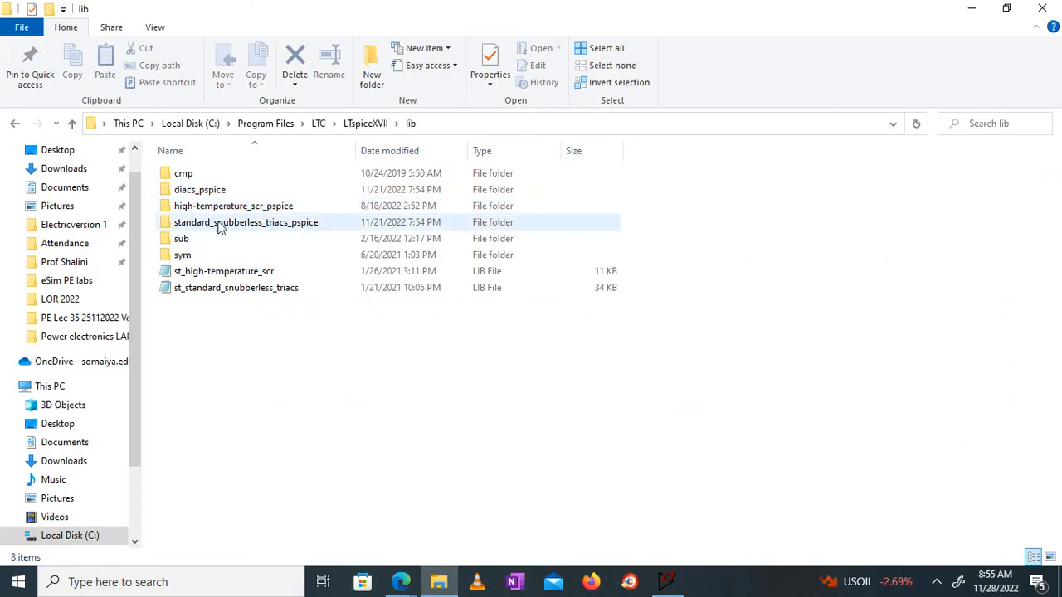
left_click(221, 226)
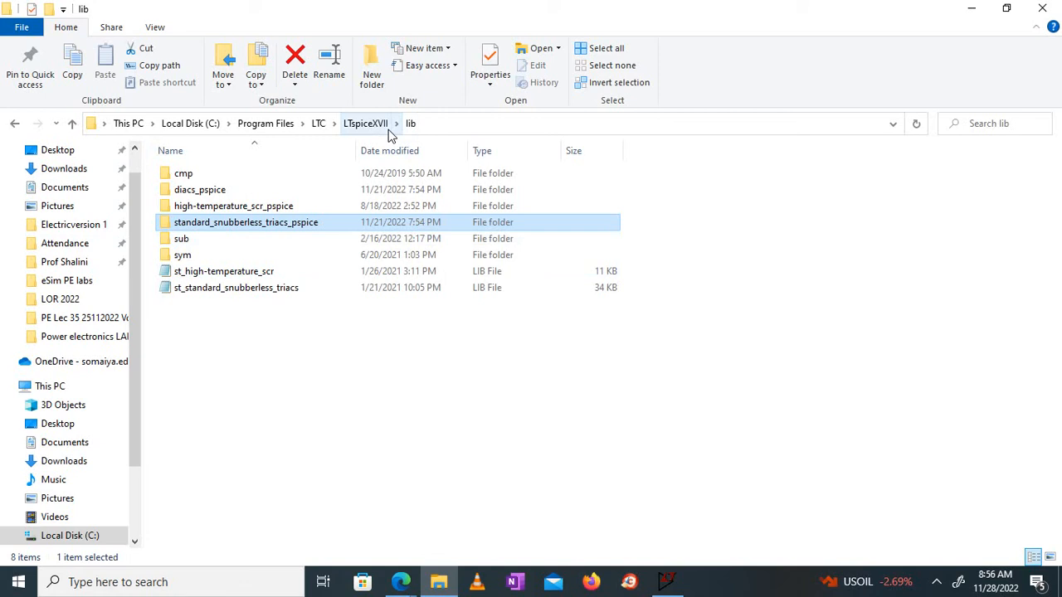
left_click(203, 197)
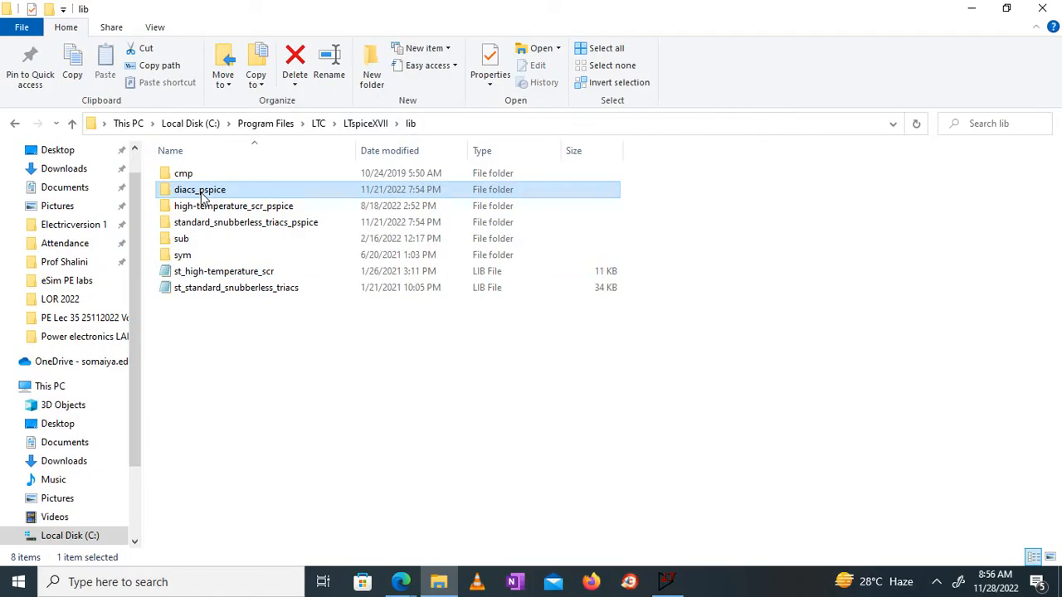
double_click(202, 197)
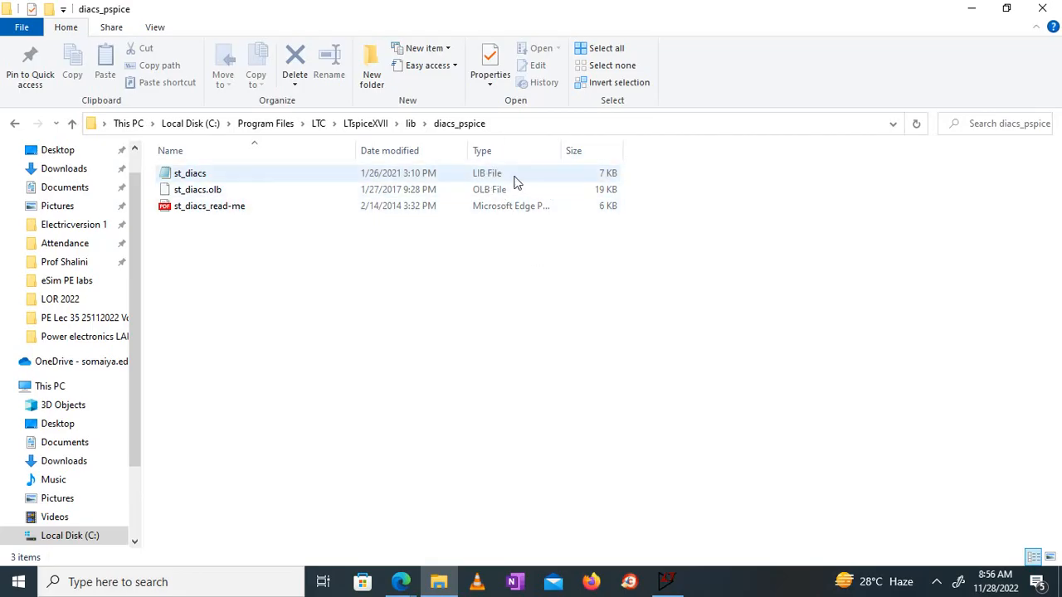
left_click(203, 173)
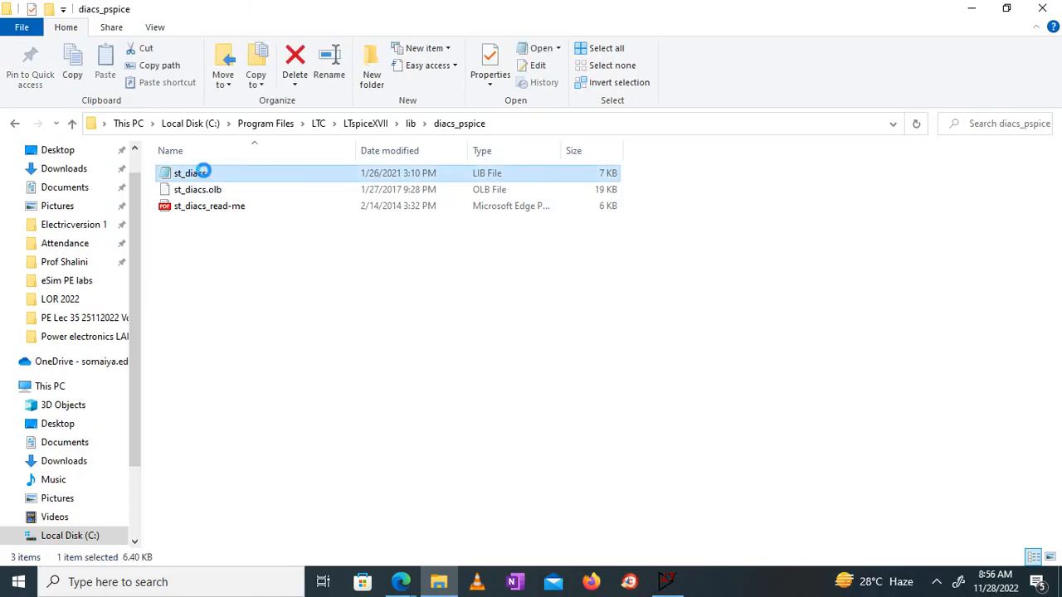
right_click(204, 173)
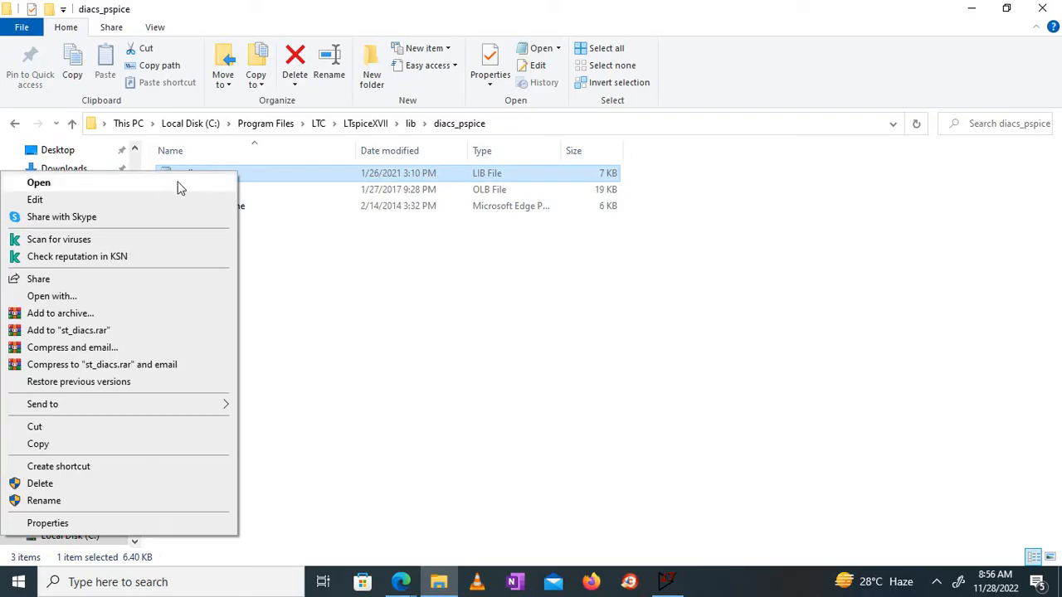
left_click(58, 517)
left_click(55, 516)
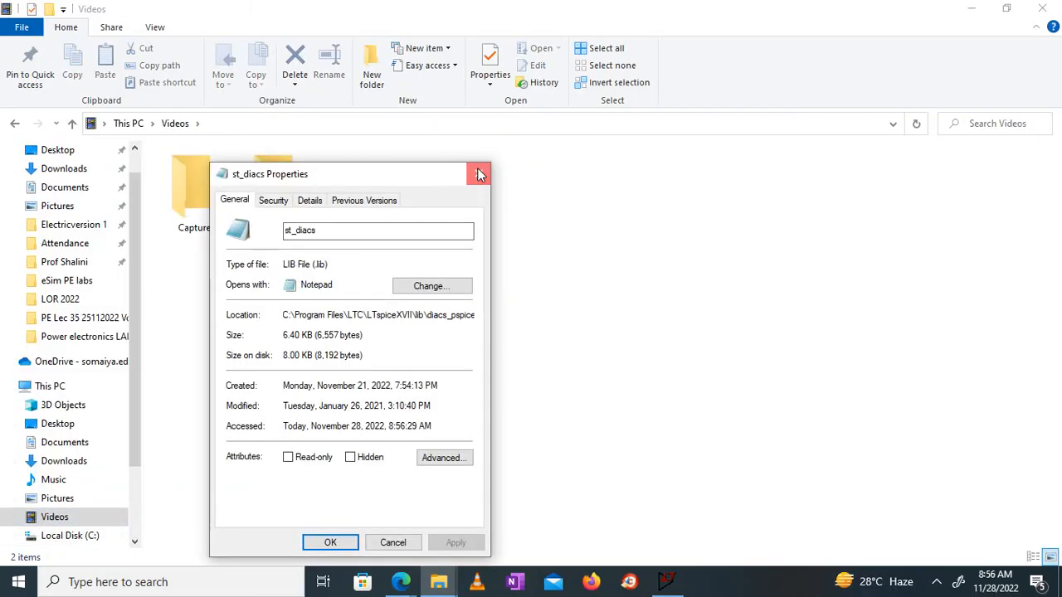
left_click(479, 174)
left_click(20, 126)
- Show the properties of the st_diacs LIB file and copy its location path
right_click(193, 173)
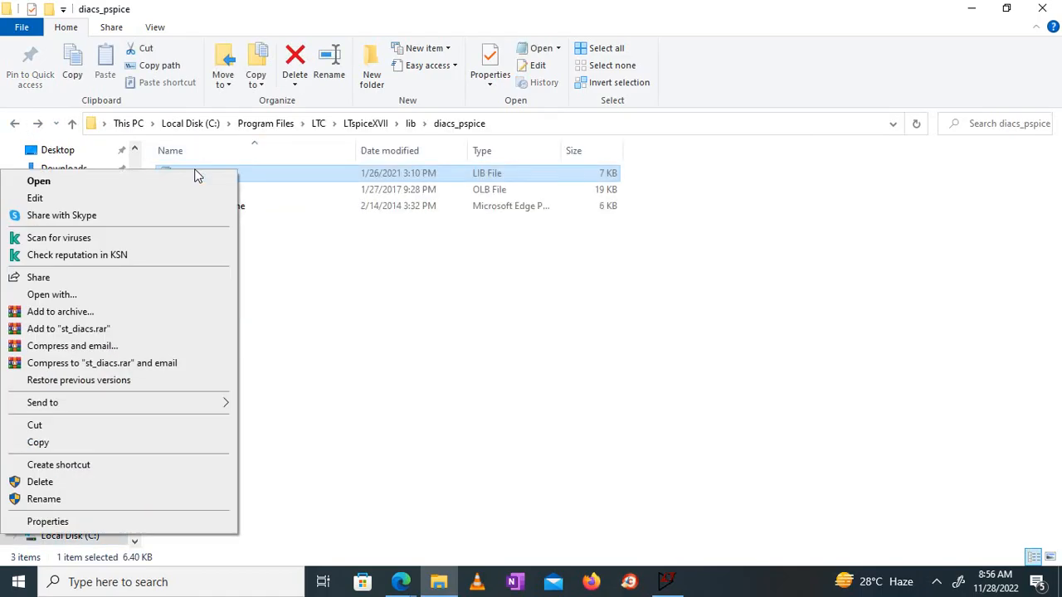
left_click(135, 521)
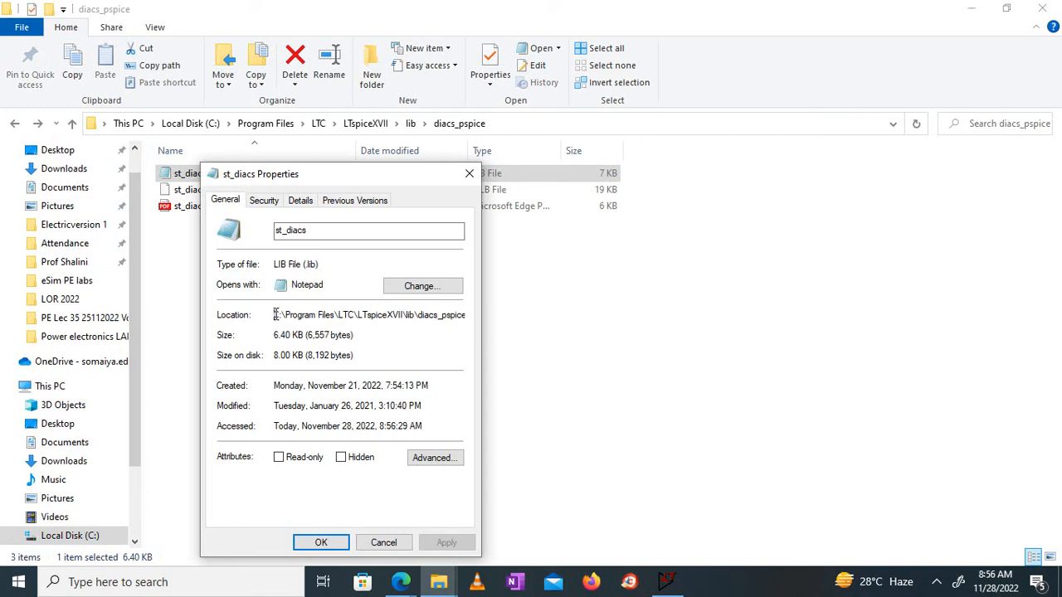
left_click_drag(276, 315, 552, 319)
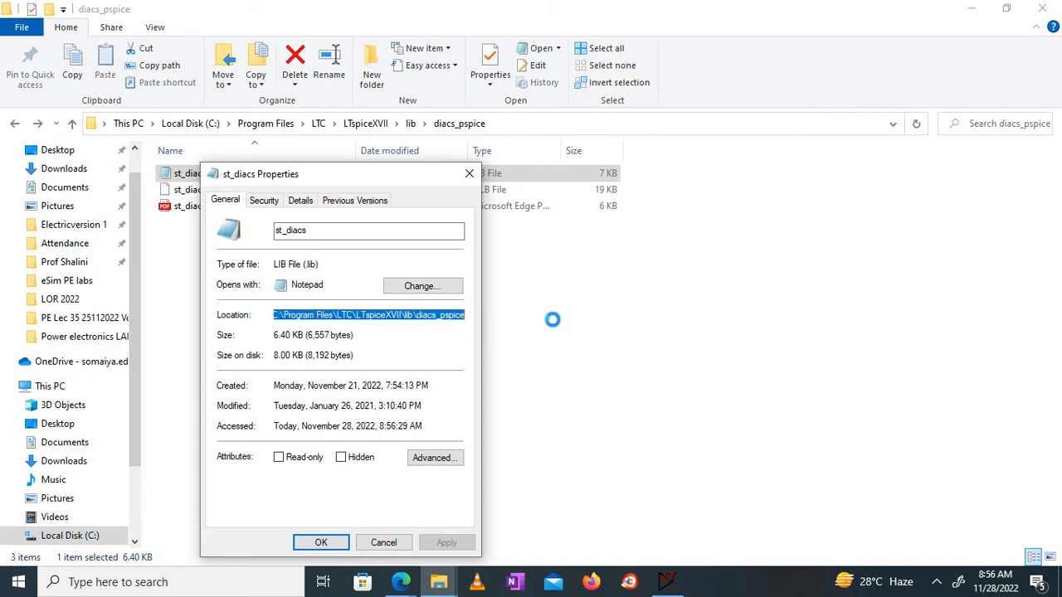
right_click(437, 312)
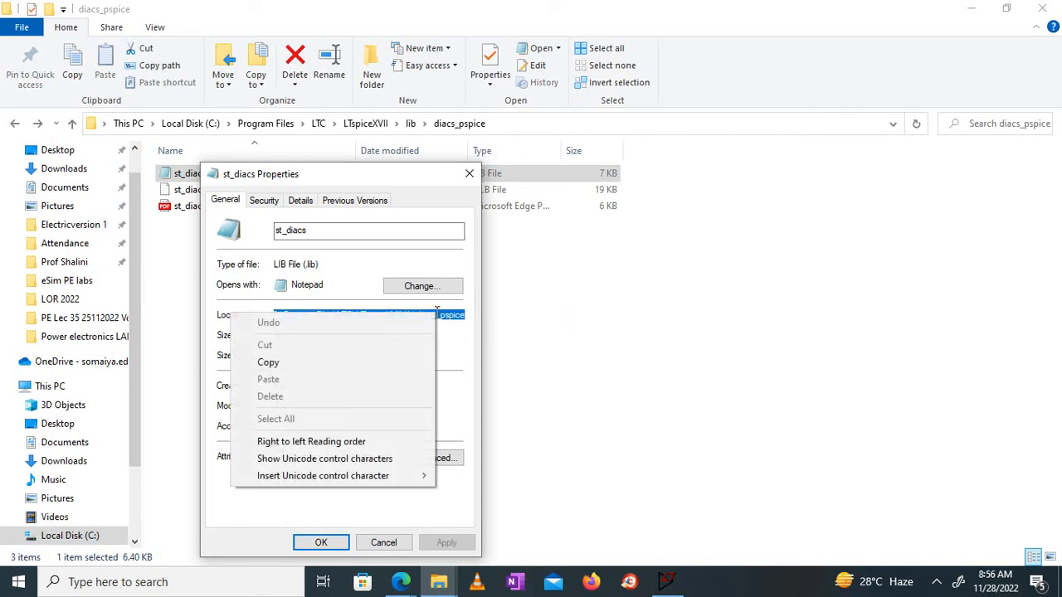
left_click(312, 365)
- Switch to LTspice and begin a SPICE directive reading ".inc C:\Program Files\LTC\LTspiceXVII\lib\diacs_pspice"
left_click(666, 580)
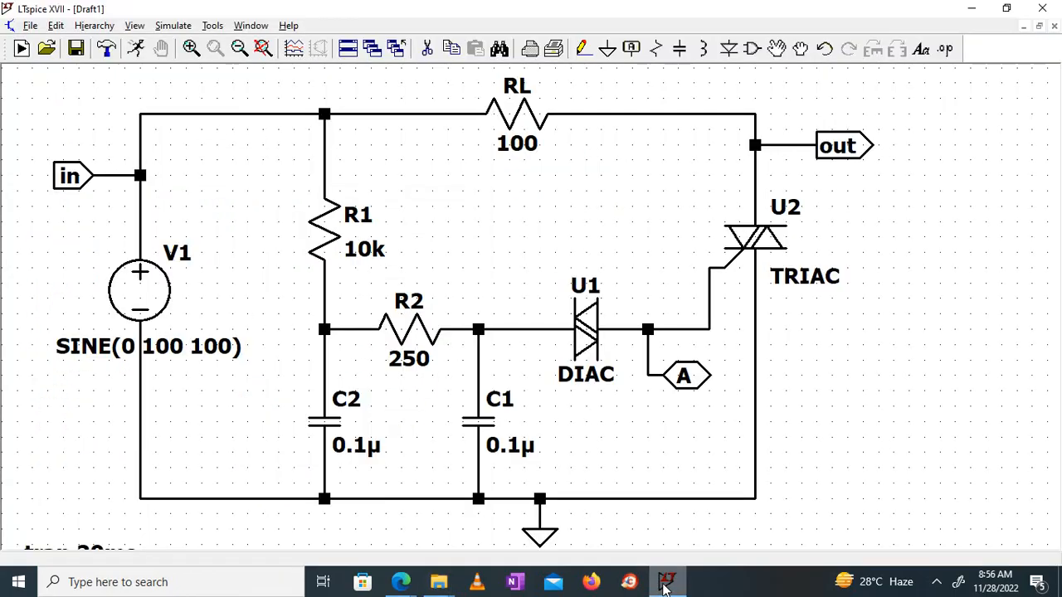
left_click_drag(605, 185, 605, 136)
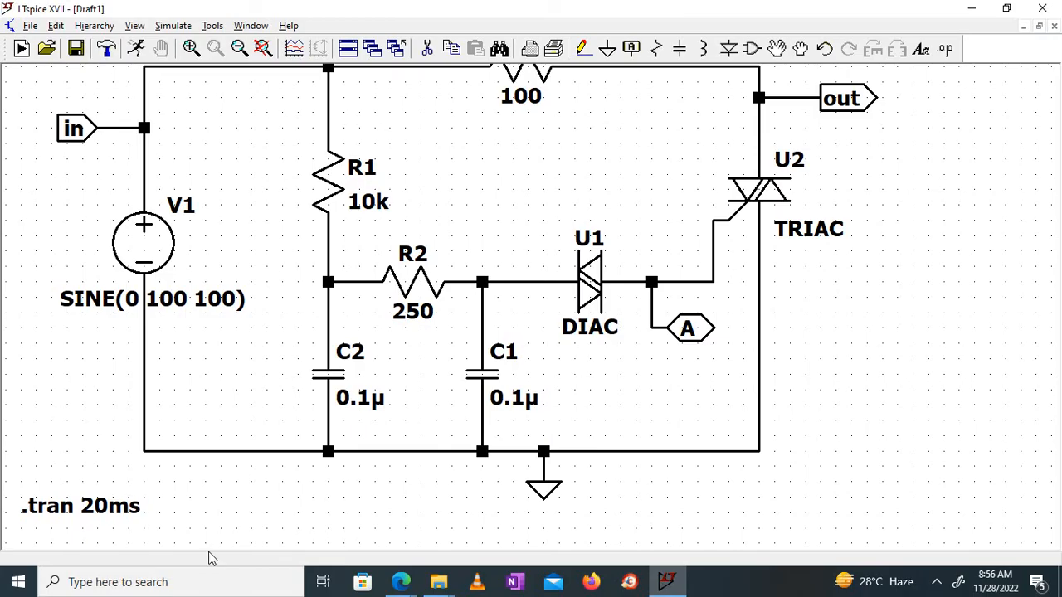
right_click(225, 524)
mouse_move(305, 387)
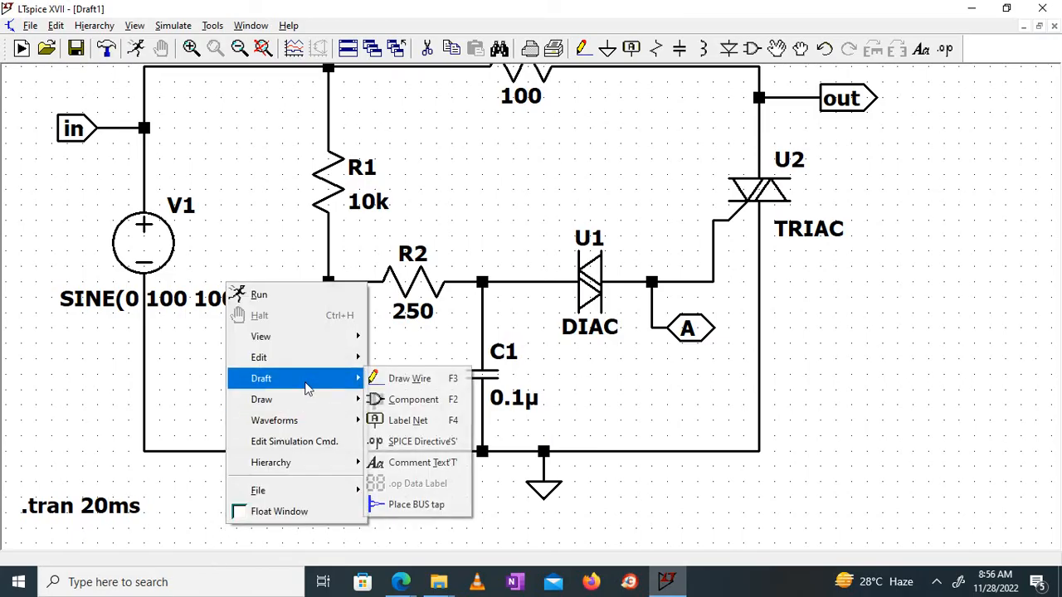
left_click(404, 442)
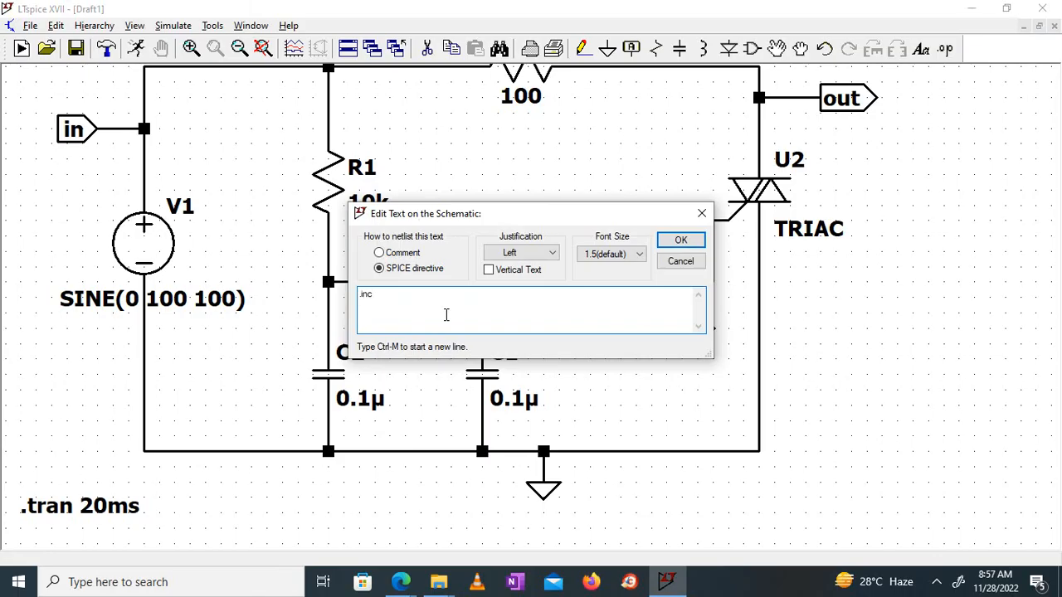
type(".inc")
key("ctrl+v")
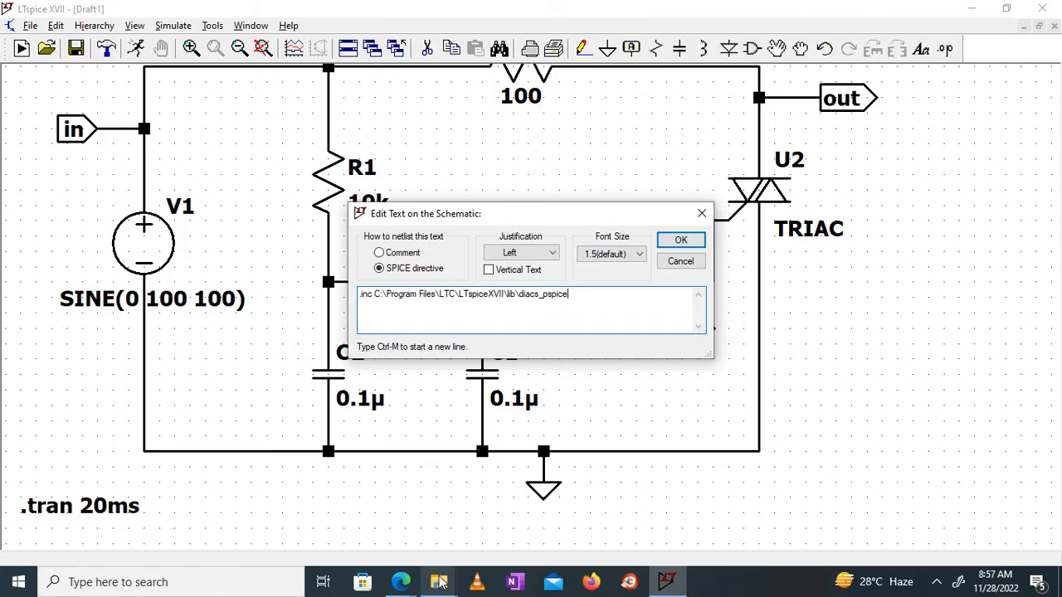
- Switch to File Explorer and check the exact name of the LIB file in the diacs_pspice folder
mouse_move(440, 583)
left_click(440, 550)
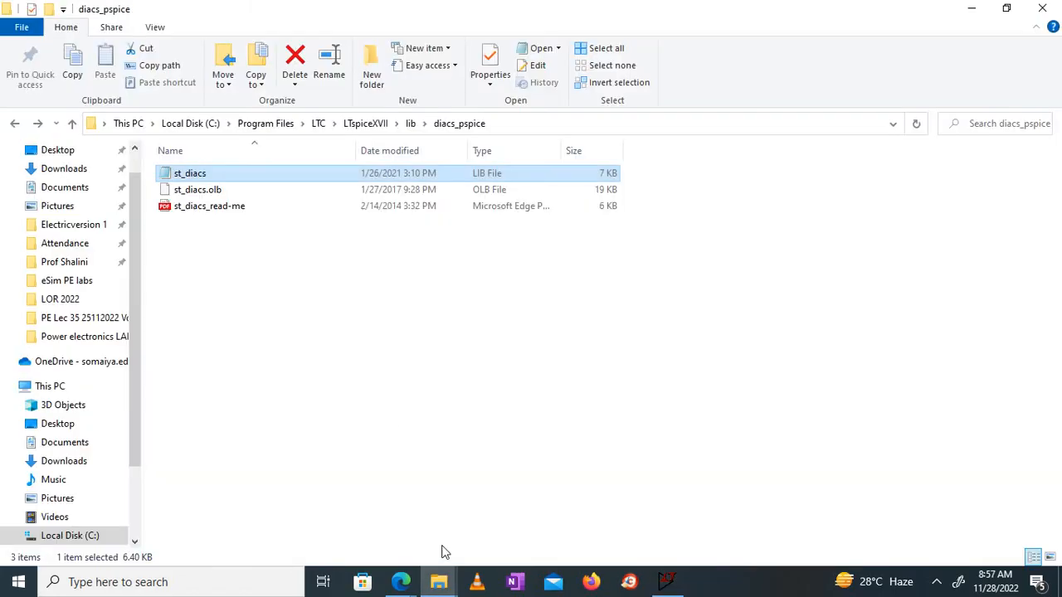
right_click(200, 179)
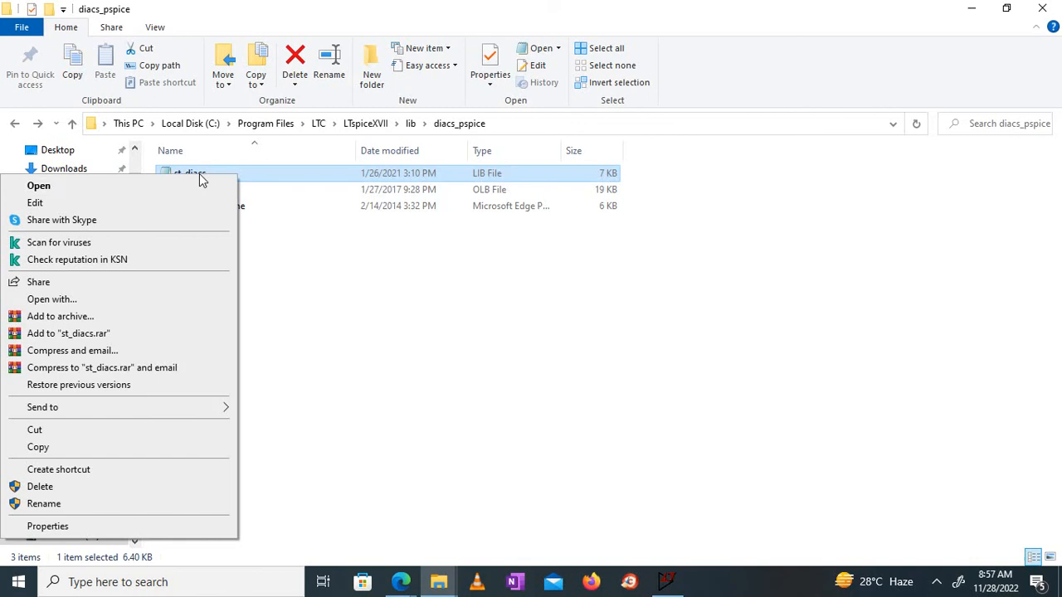
left_click(44, 503)
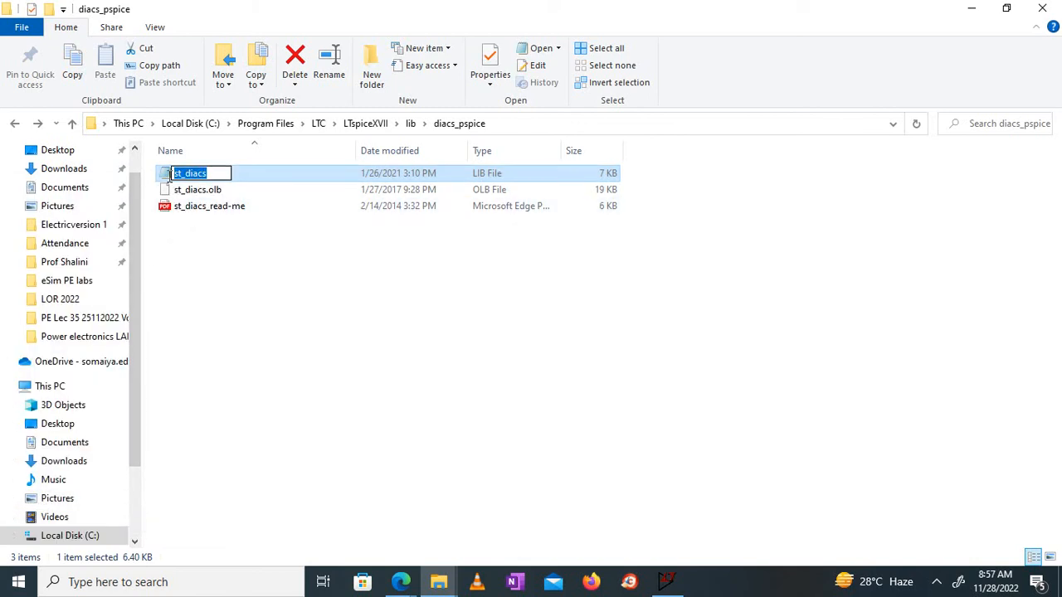
left_click(347, 326)
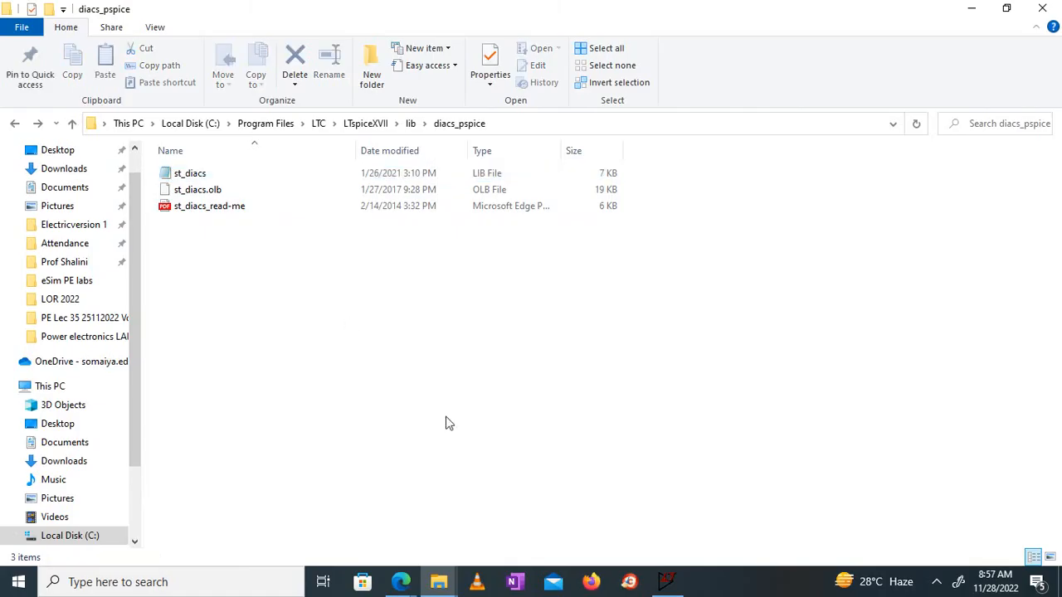
- Switch to LTspice, complete the include path with "\st_diacs.lib" and place the directive below the circuit, beside .tran 20ms
left_click(667, 581)
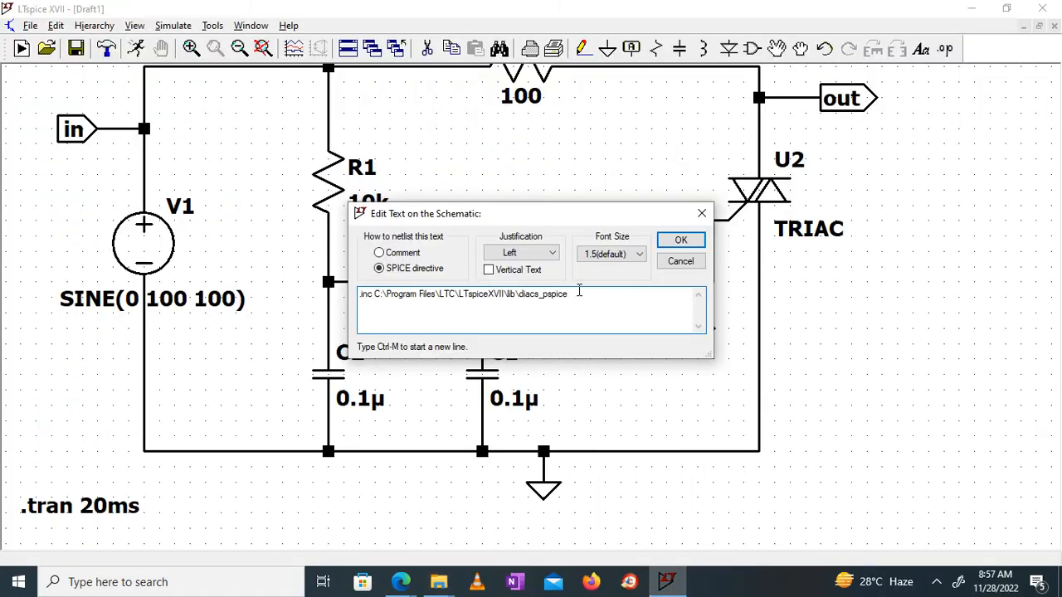
type("st_diacs.lib")
left_click(680, 239)
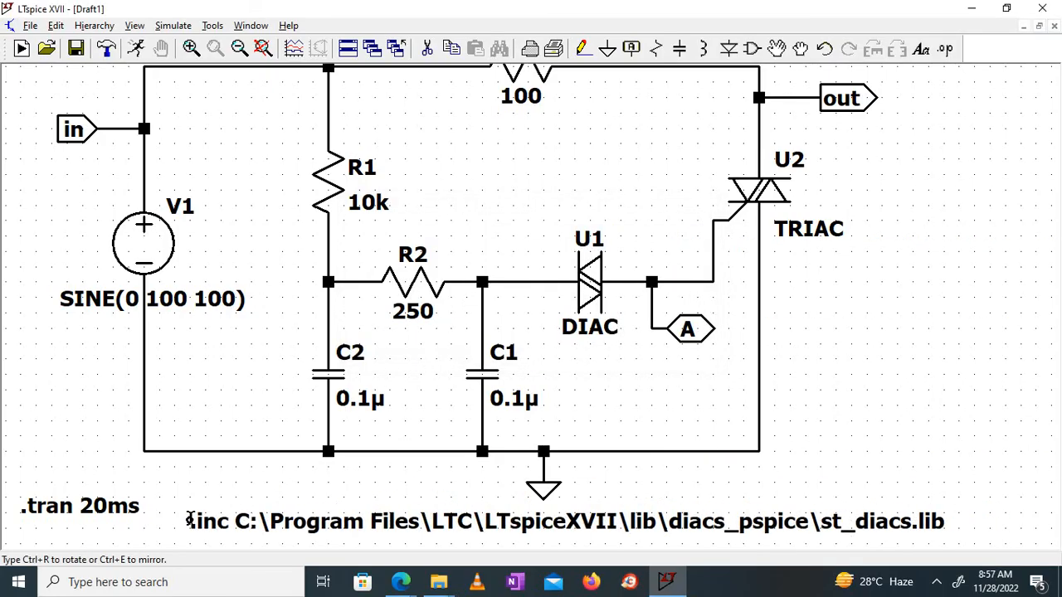
left_click(190, 520)
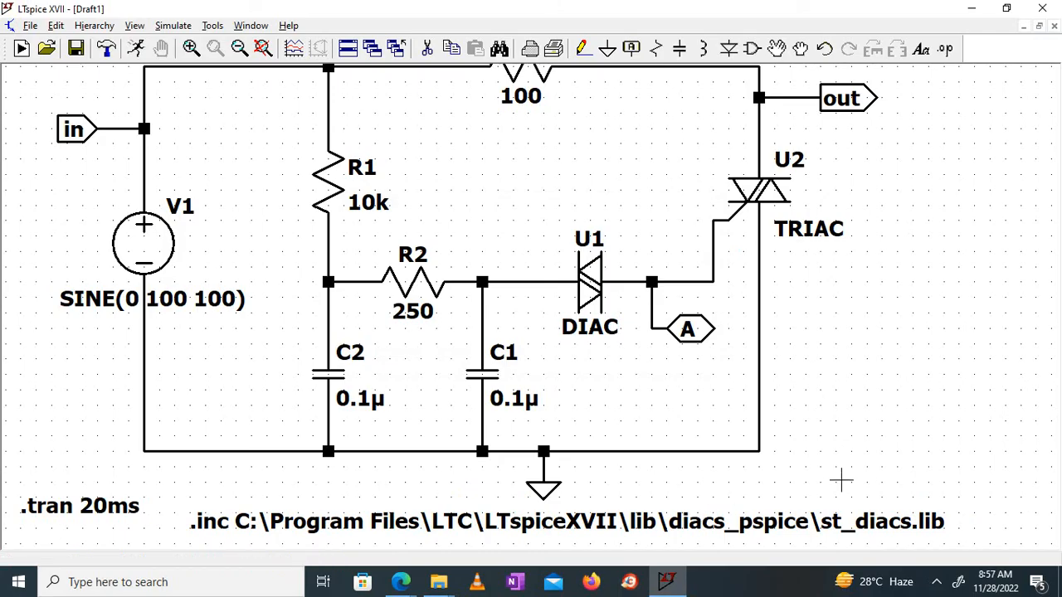
- Bring up the leftover st_diacs Properties window, close it and return to the schematic
left_click_drag(849, 472, 864, 424)
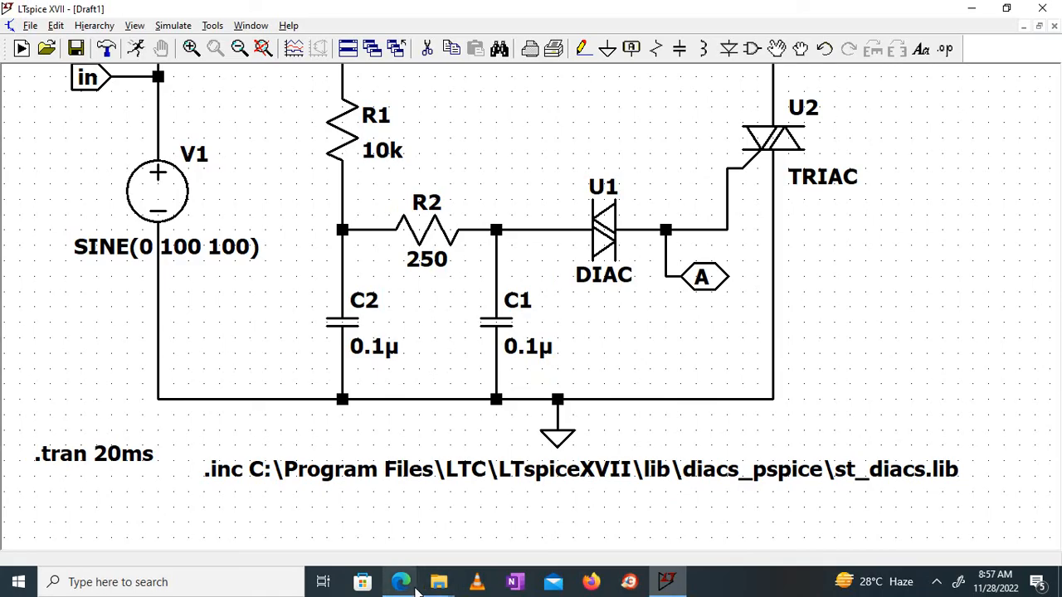
mouse_move(417, 591)
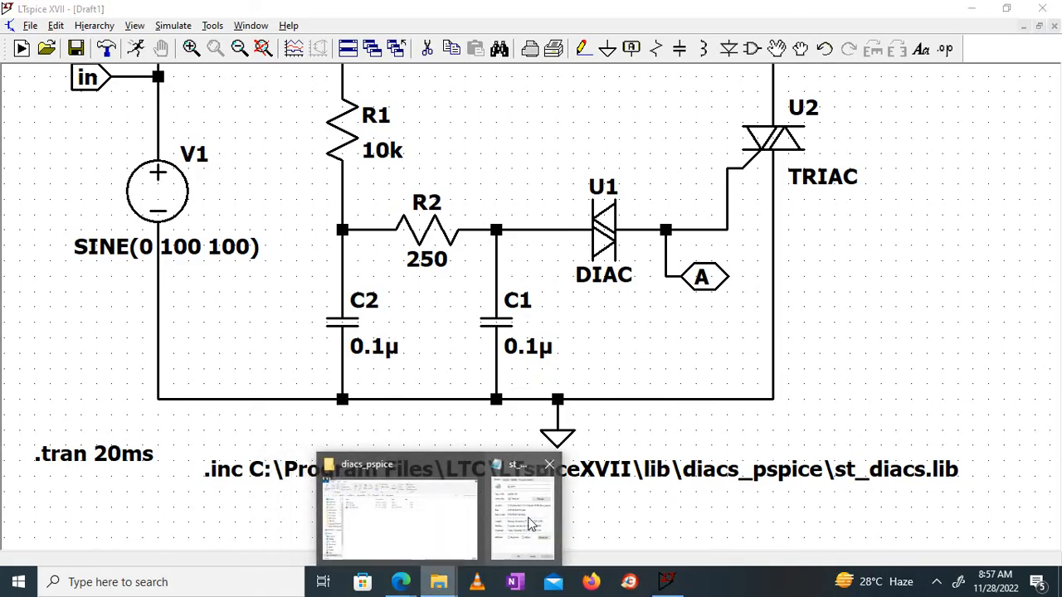
left_click(521, 527)
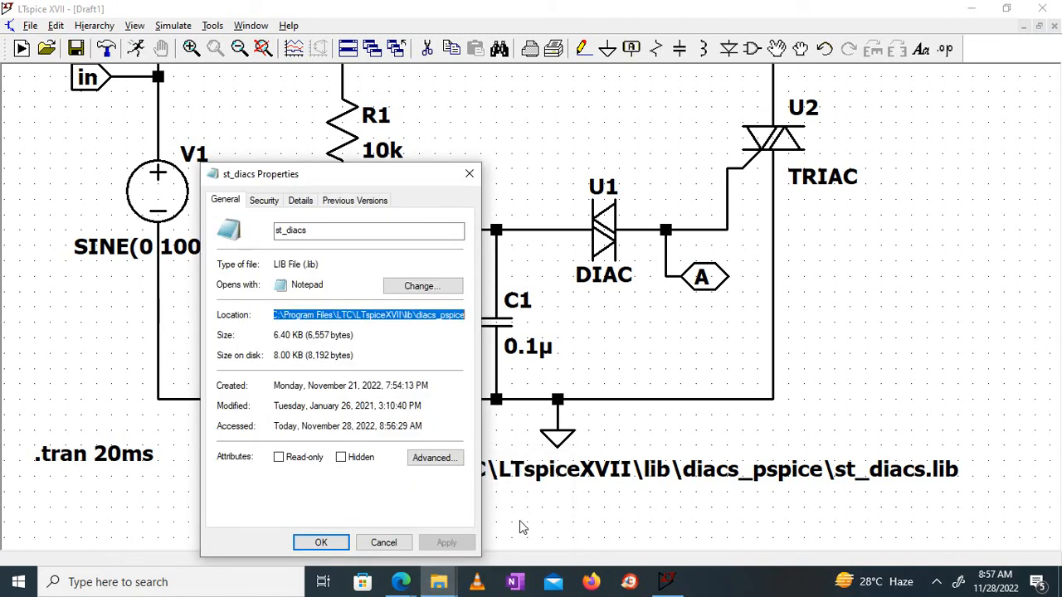
left_click(472, 176)
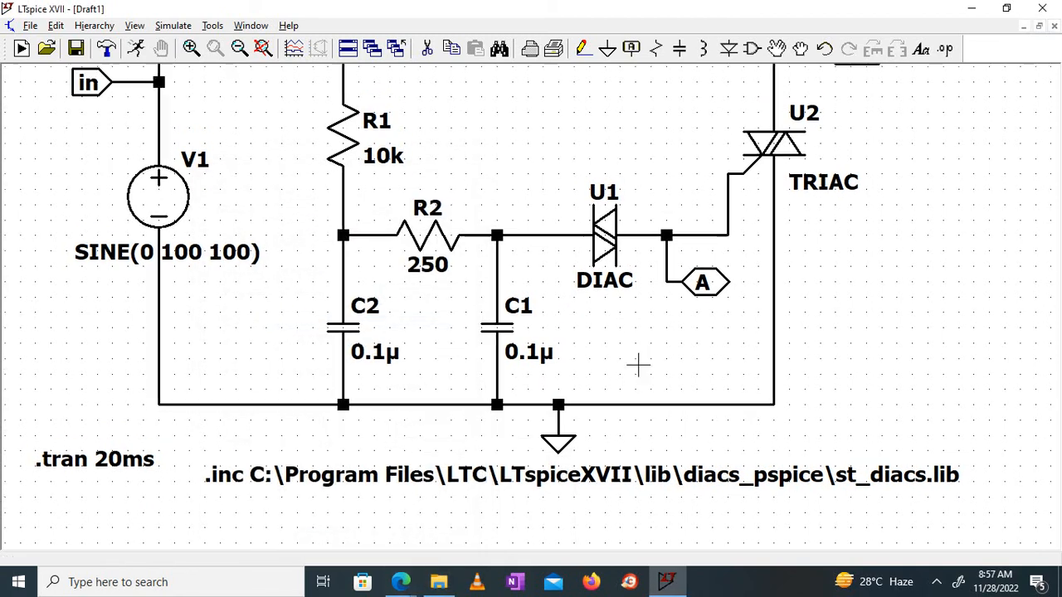
left_click_drag(638, 363, 659, 436)
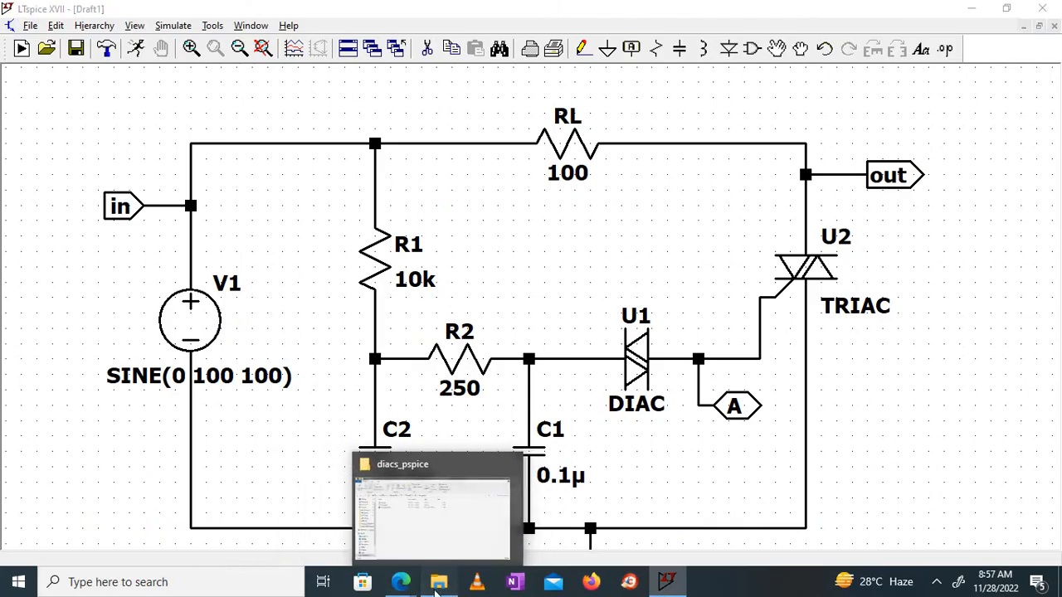
- Switch to File Explorer and open the st_diacs LIB file from the diacs_pspice folder in Notepad
left_click(409, 495)
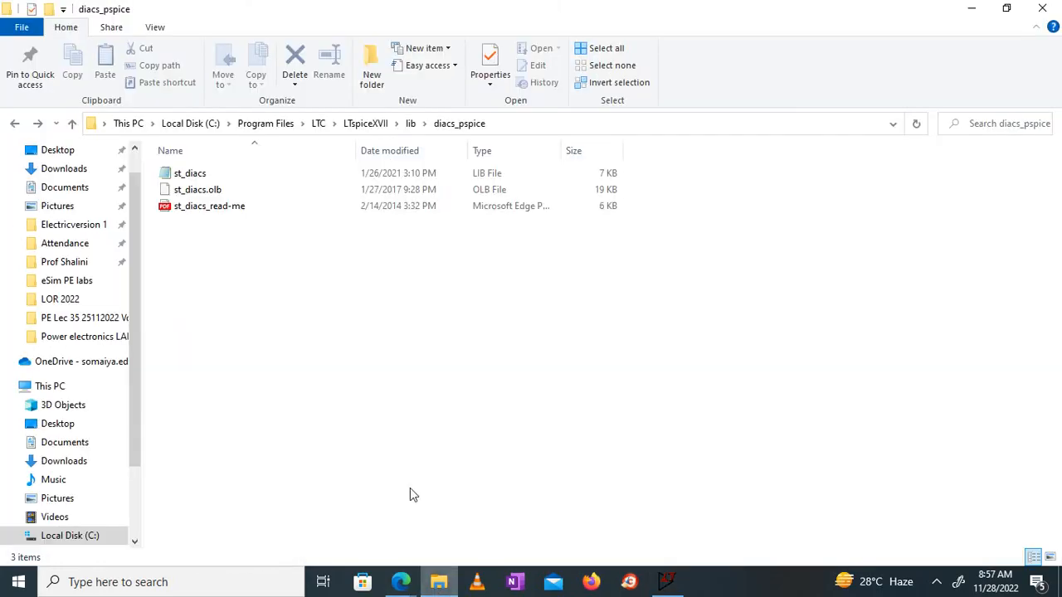
right_click(198, 176)
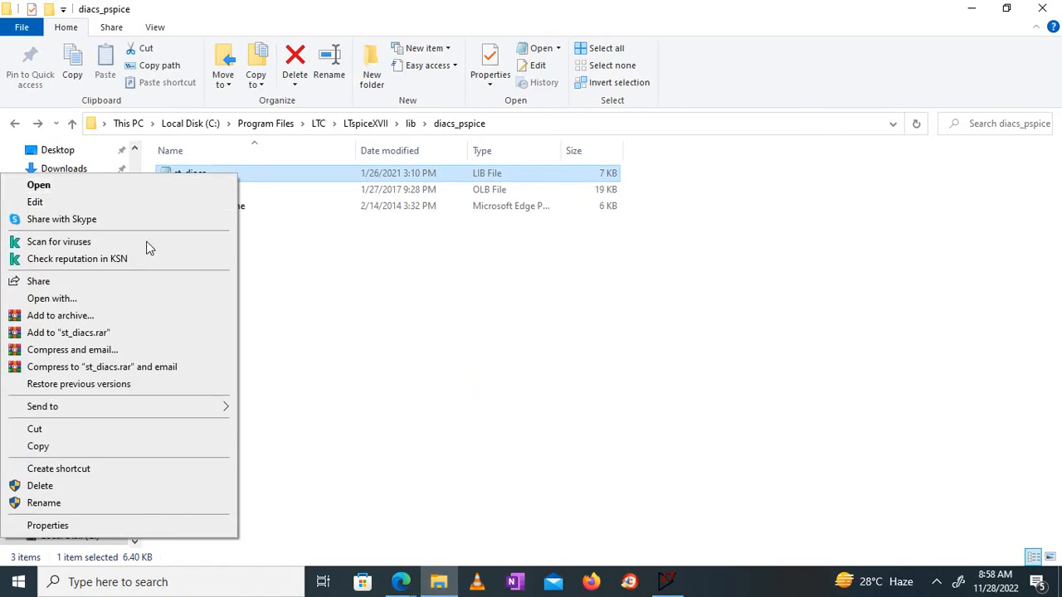
left_click(88, 299)
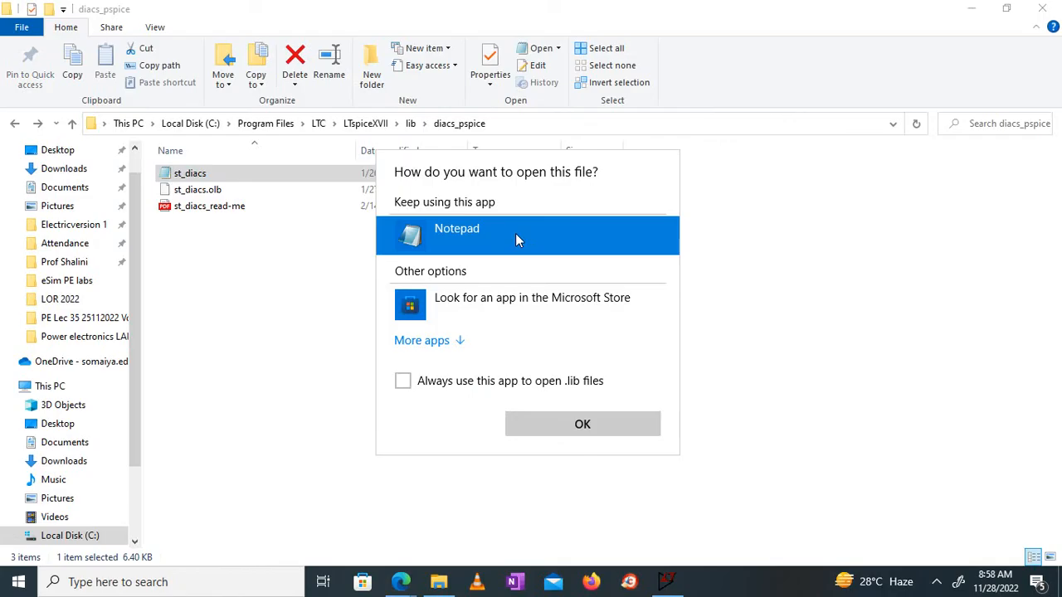
left_click(553, 424)
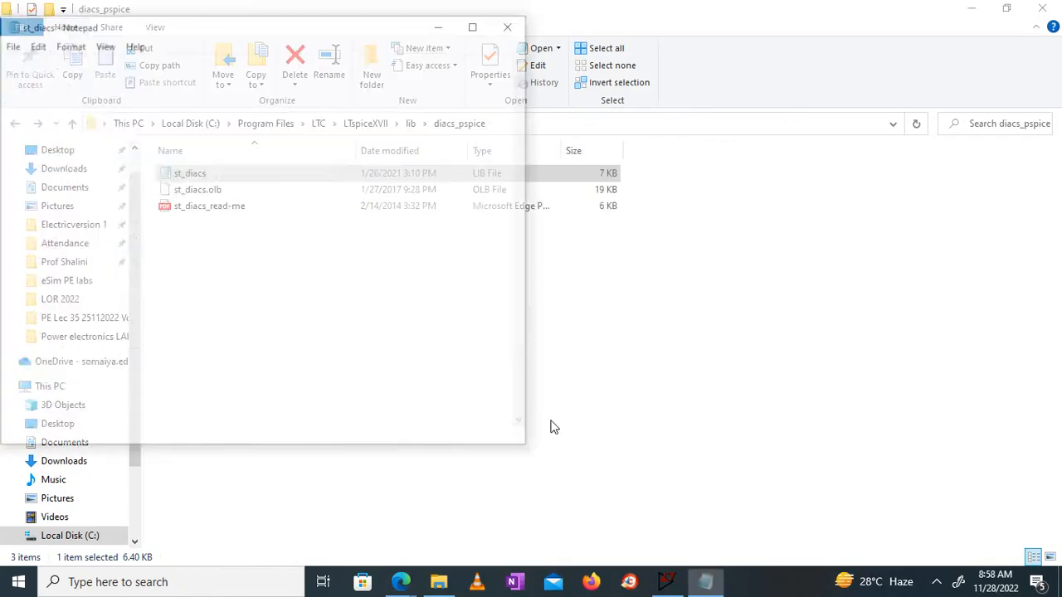
- Find the DB3 subcircuit under the standard DIACs definition in st_diacs and copy its model name
scroll(284, 215, "down", 13)
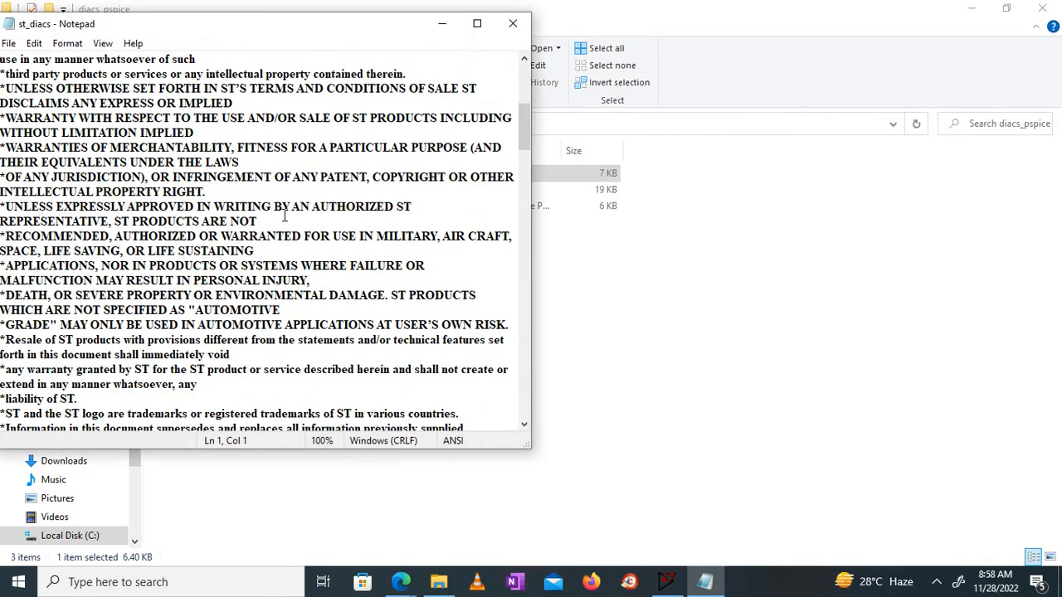
left_click_drag(197, 33, 262, 34)
scroll(249, 254, "down", 7)
scroll(249, 254, "down", 10)
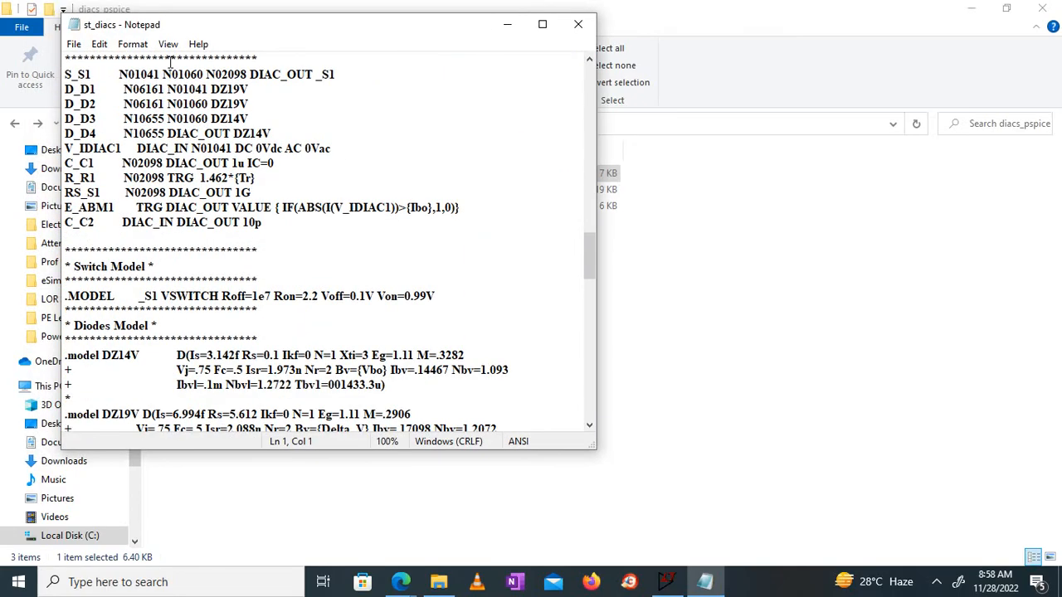
scroll(231, 283, "down", 3)
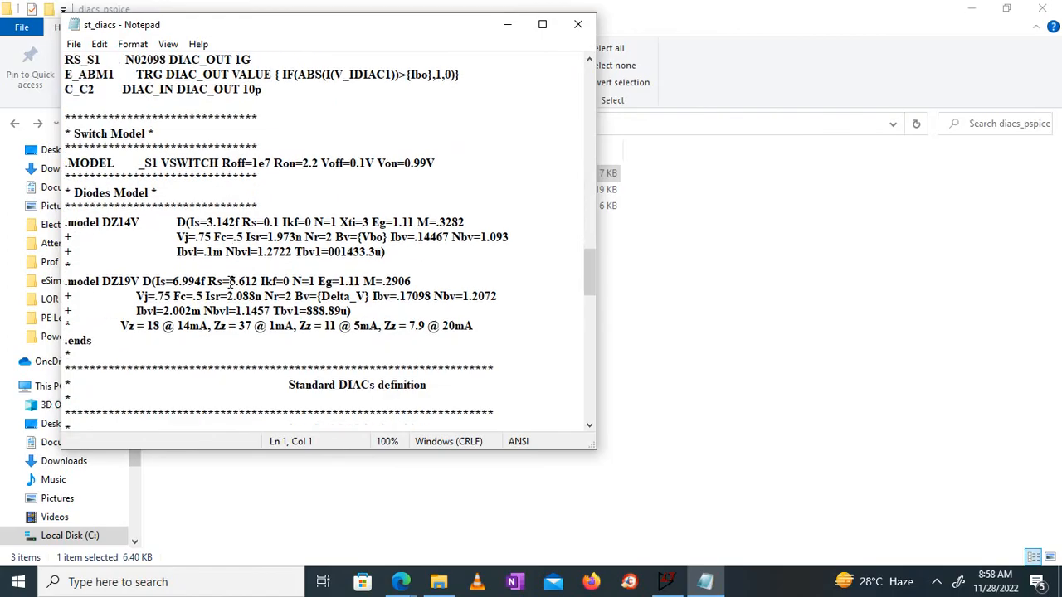
scroll(256, 313, "down", 8)
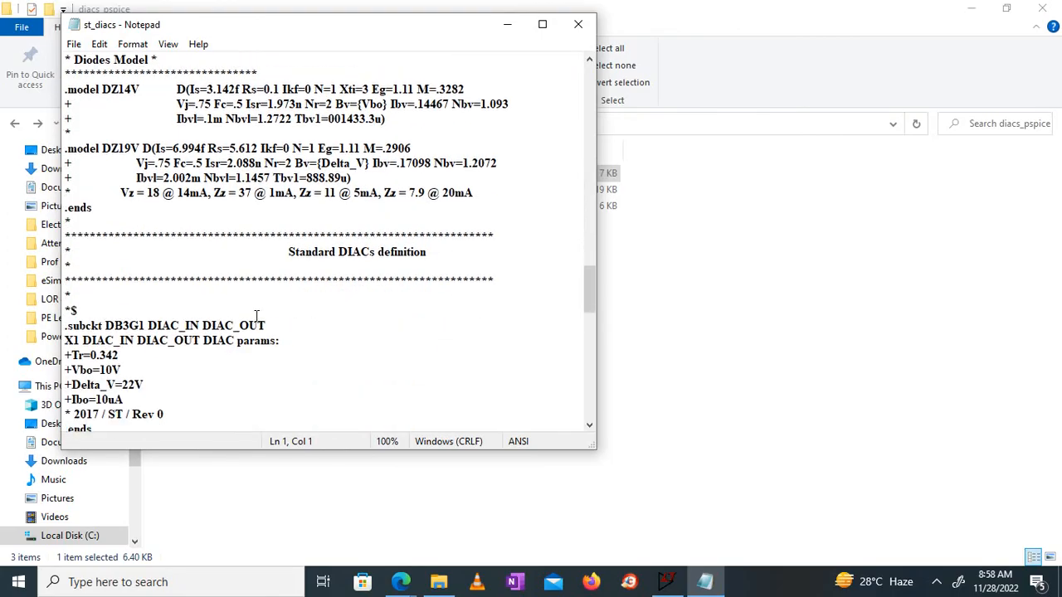
scroll(256, 317, "down", 3)
left_click_drag(129, 236, 106, 233)
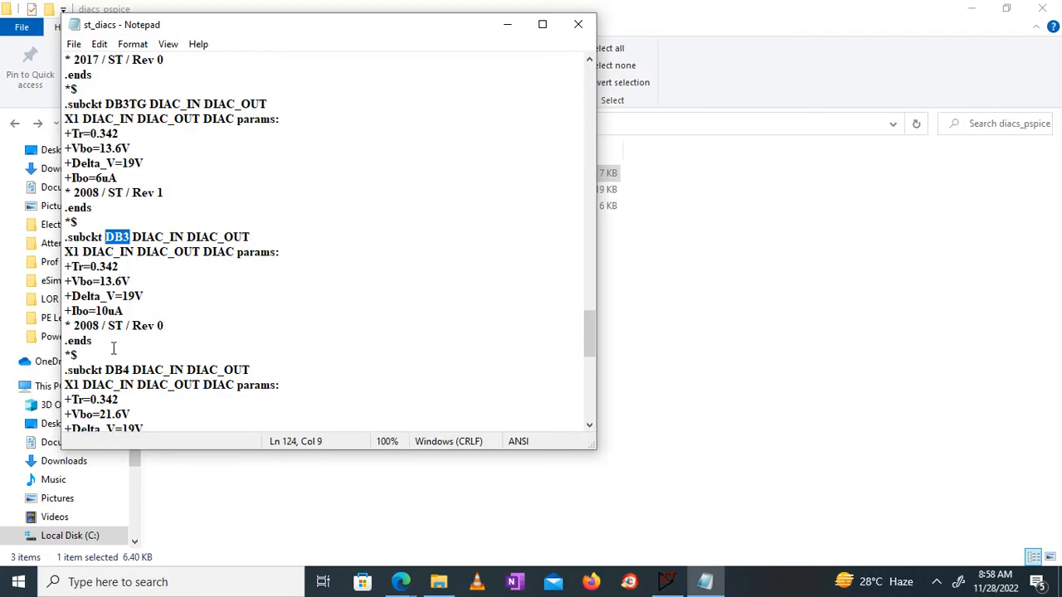
scroll(227, 336, "down", 1)
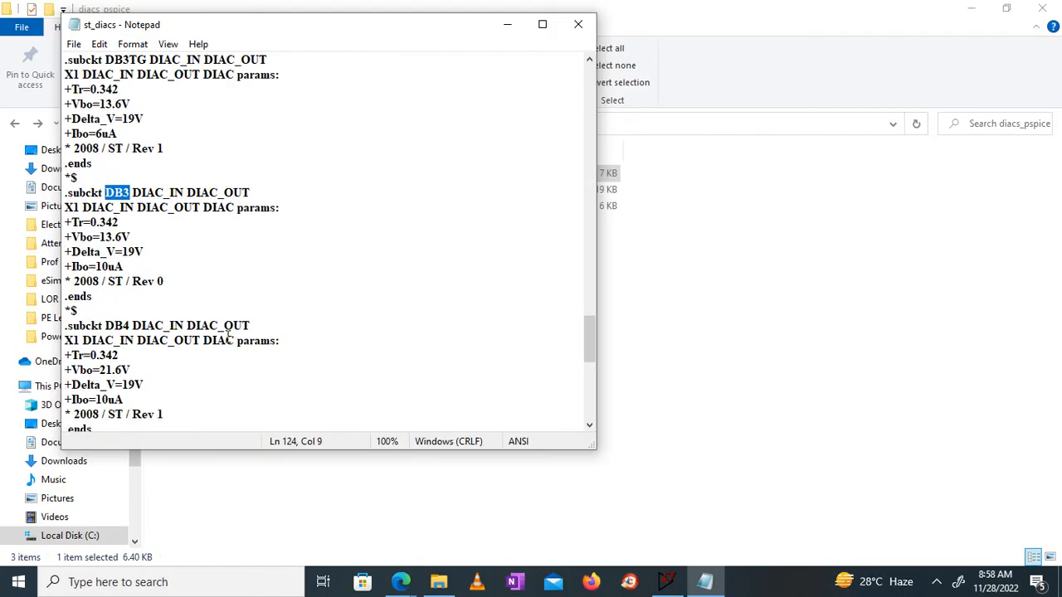
scroll(227, 336, "down", 2)
scroll(228, 336, "up", 4)
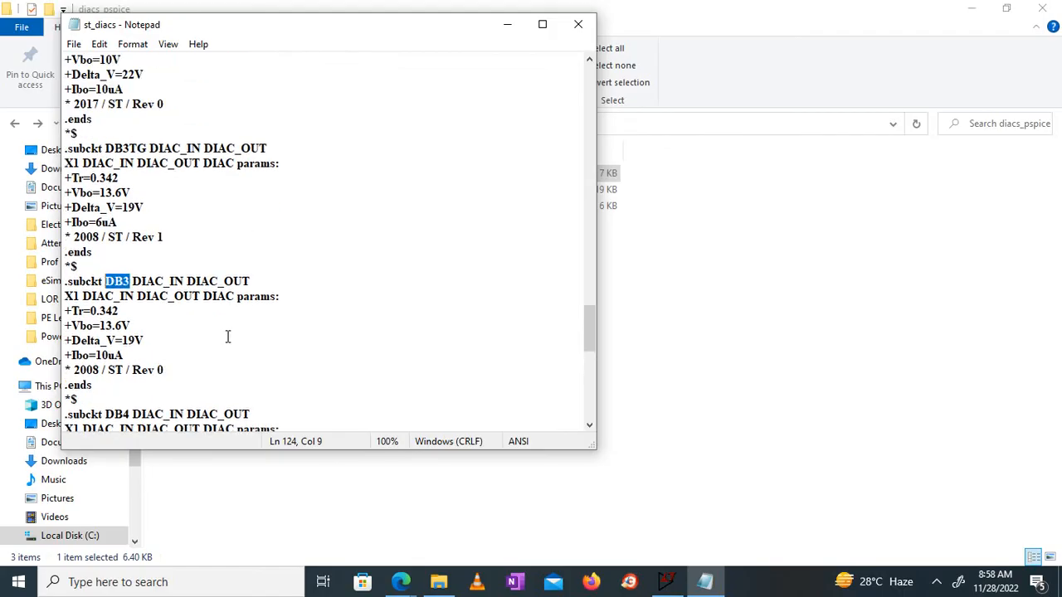
right_click(117, 280)
left_click(62, 326)
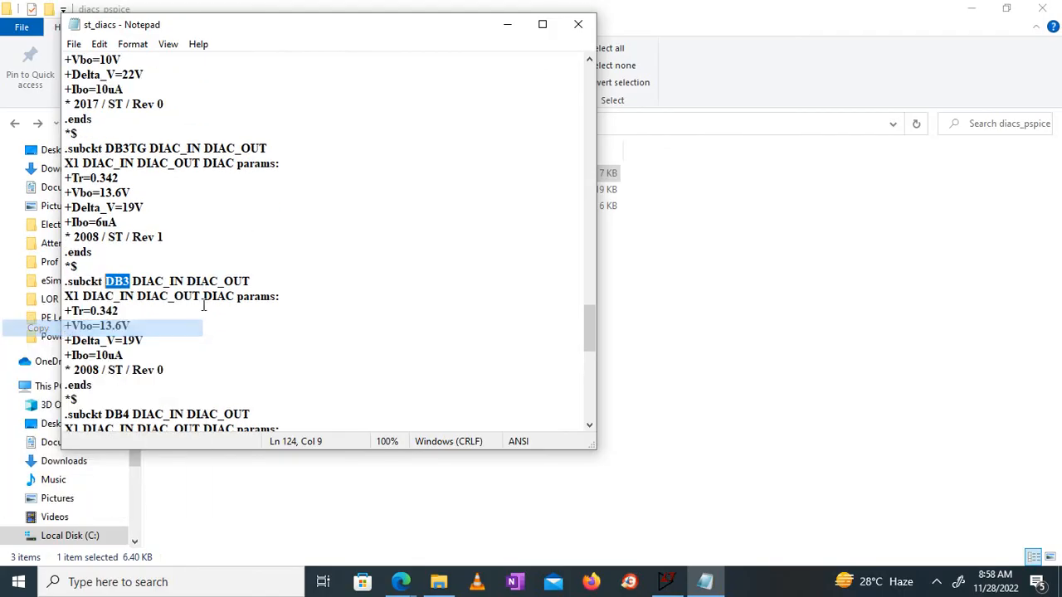
- Switch to LTspice and set the value of the DIAC U1 to DB3
left_click(665, 582)
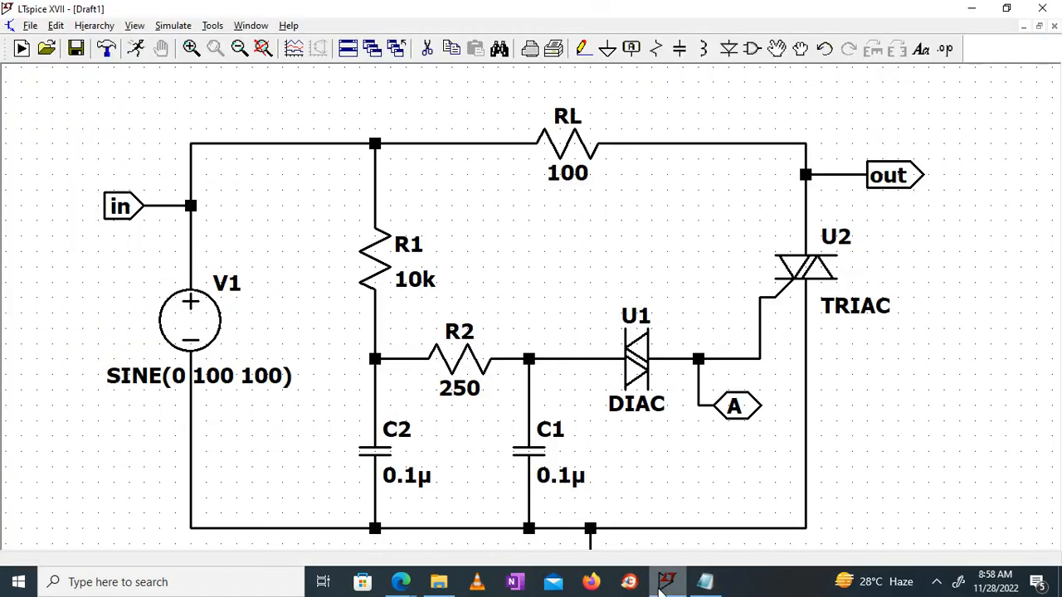
right_click(639, 365)
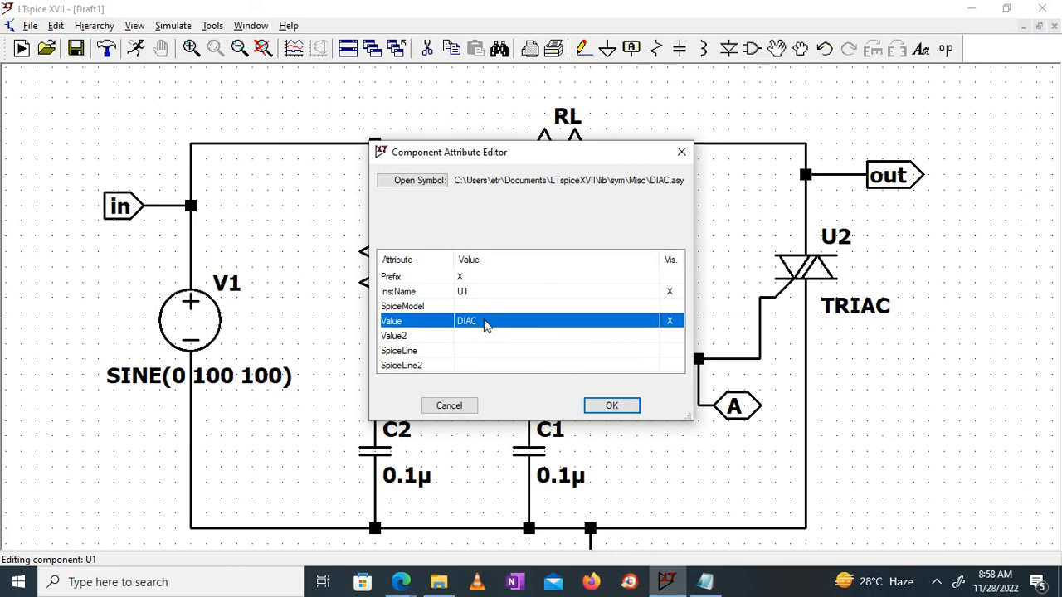
left_click(486, 325)
key("BackSpace")
type("DB3")
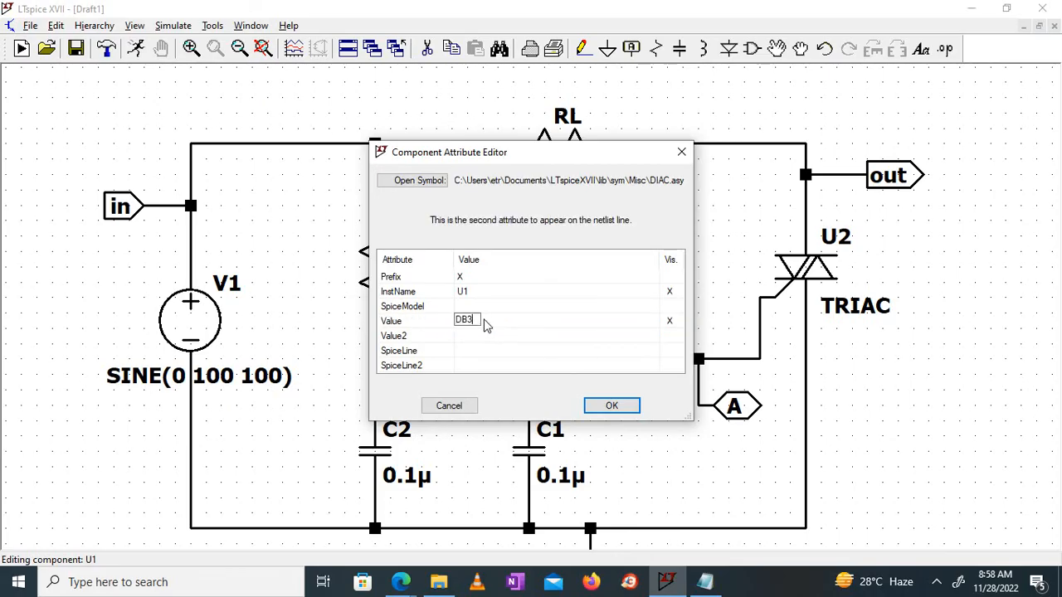
left_click(608, 411)
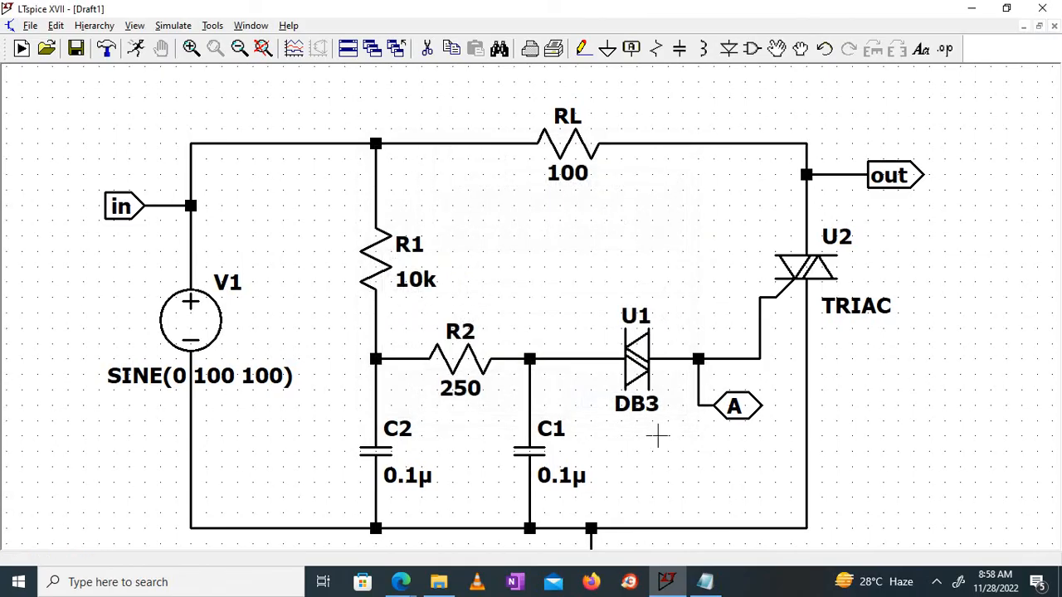
left_click_drag(661, 443, 657, 418)
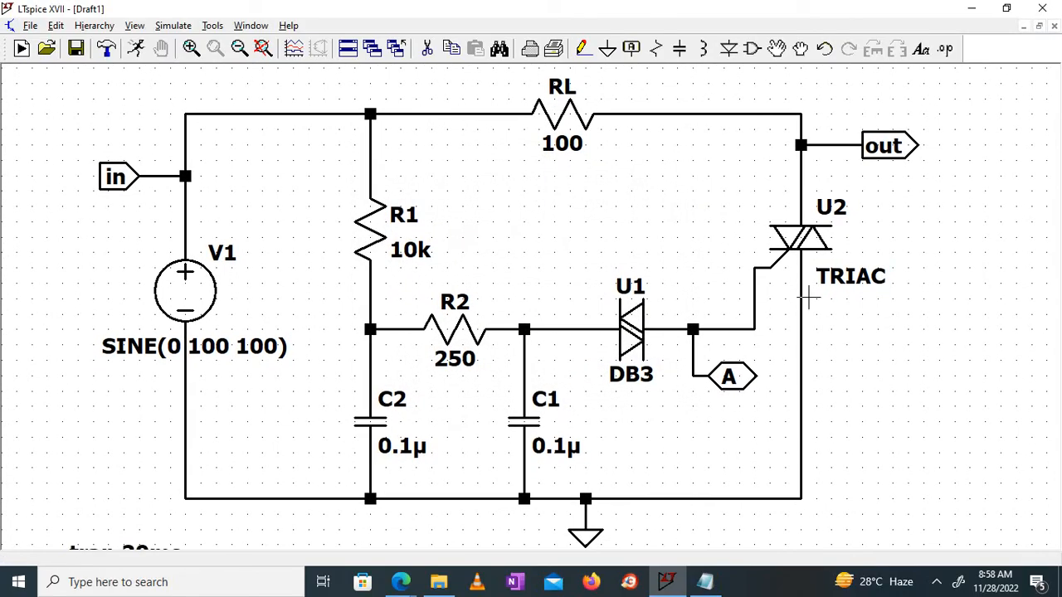
- Switch to File Explorer, open the standard_snubberless_triacs_pspice folder in lib, and copy the location path from the LIB file's properties
left_click(438, 582)
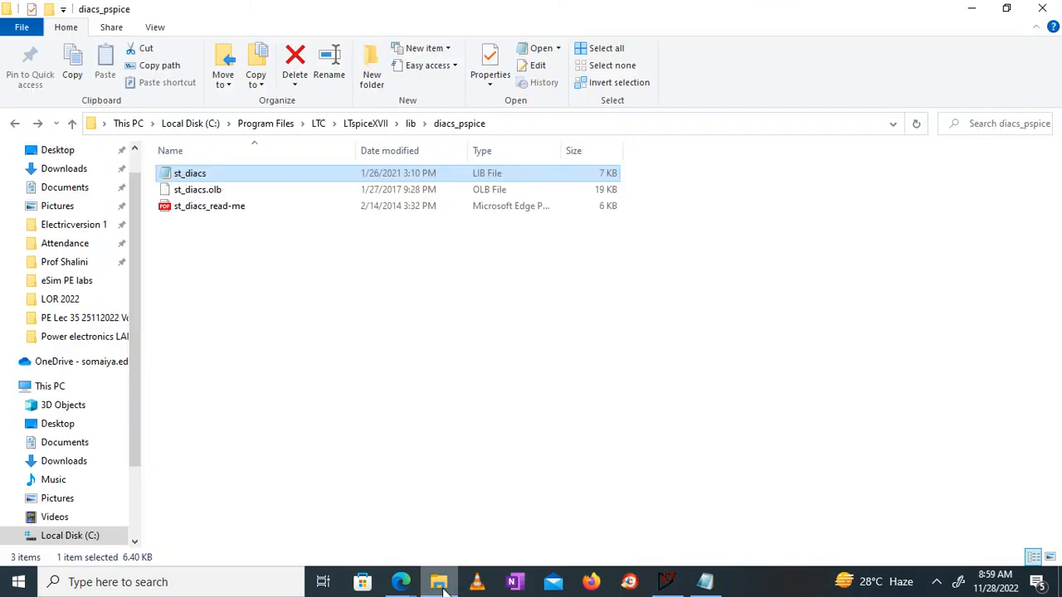
left_click(71, 124)
double_click(231, 224)
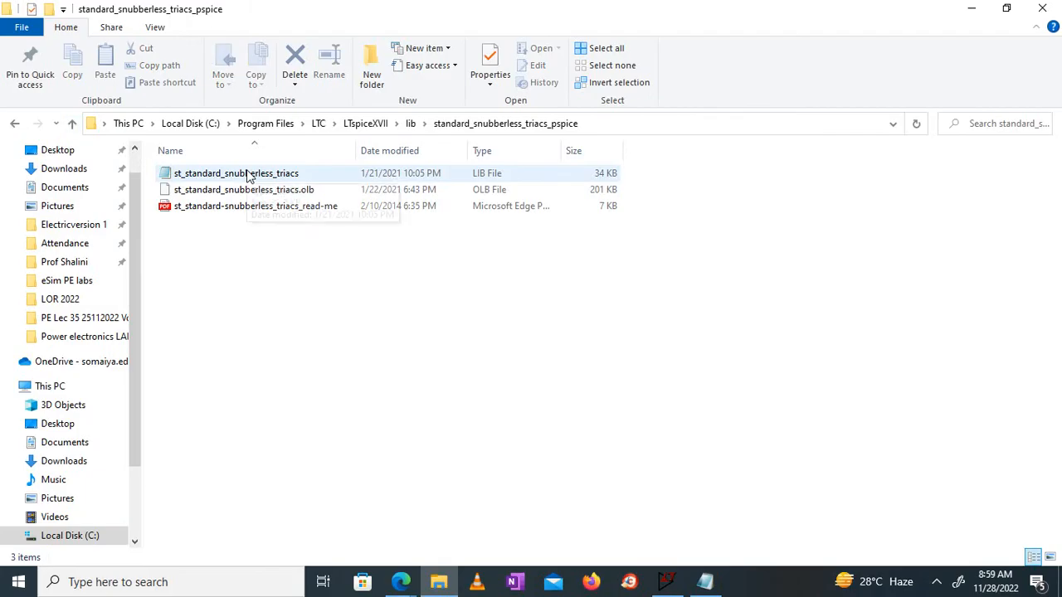
right_click(246, 174)
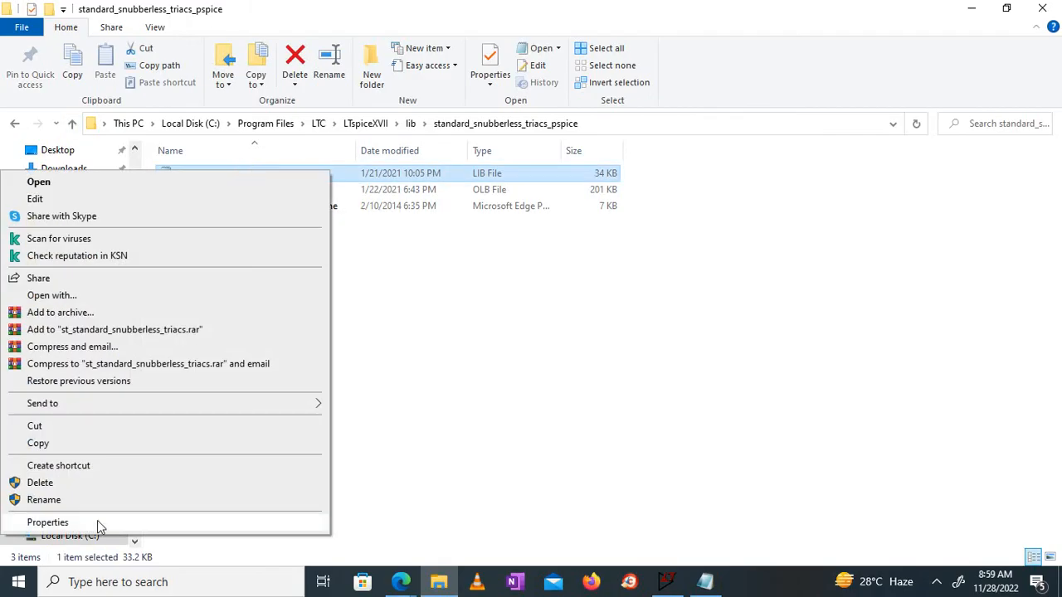
left_click(97, 522)
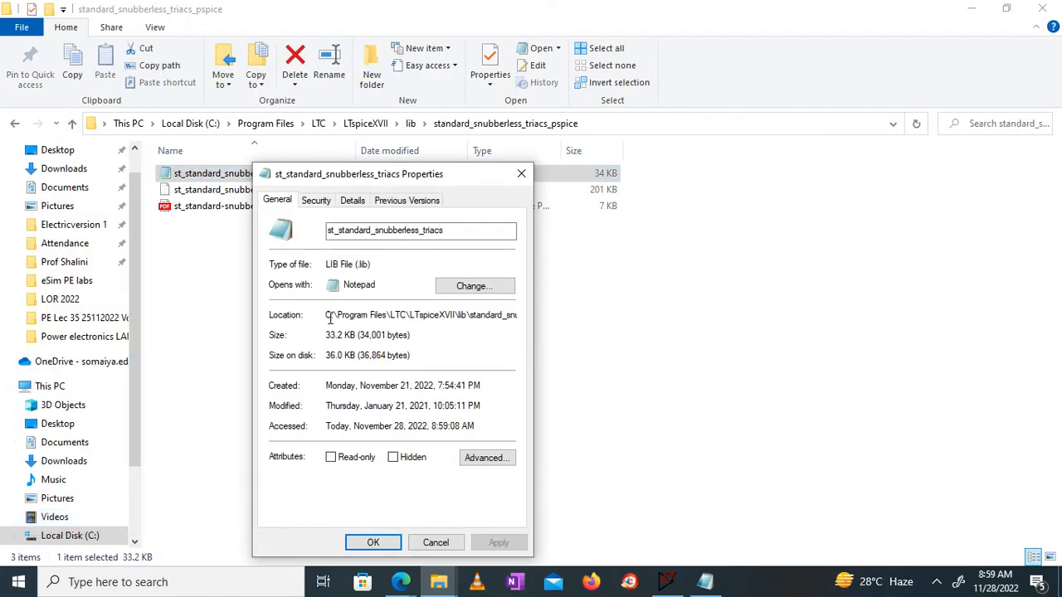
left_click_drag(330, 320, 561, 318)
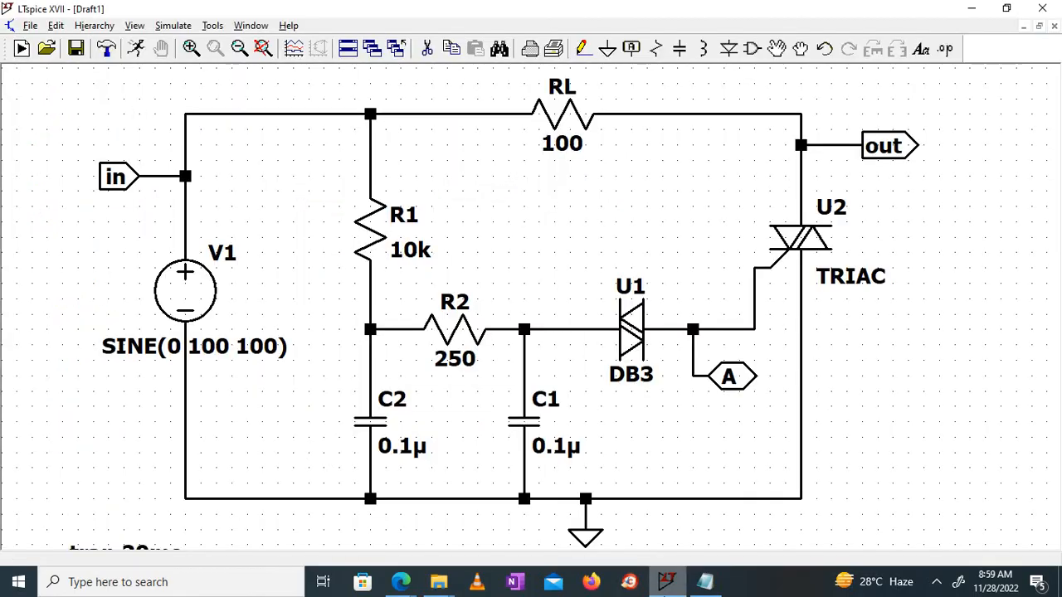
- Switch to LTspice and begin a new SPICE directive reading ".inc C:\Program Files\LTC\LTspiceXVII\lib\standard_snubberless_triacs_pspice"
left_click_drag(664, 534, 669, 448)
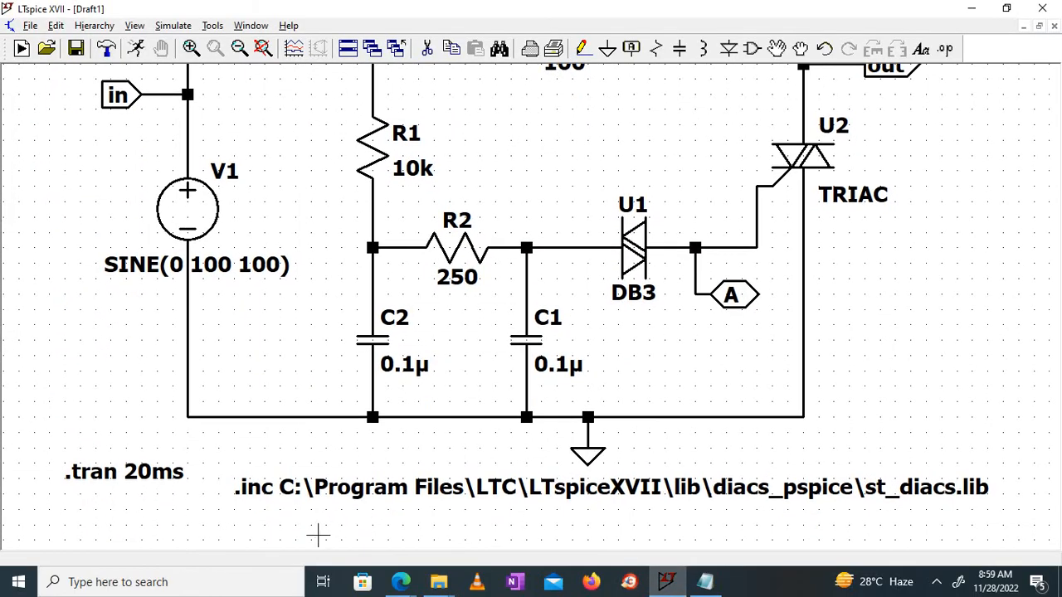
right_click(268, 511)
mouse_move(351, 369)
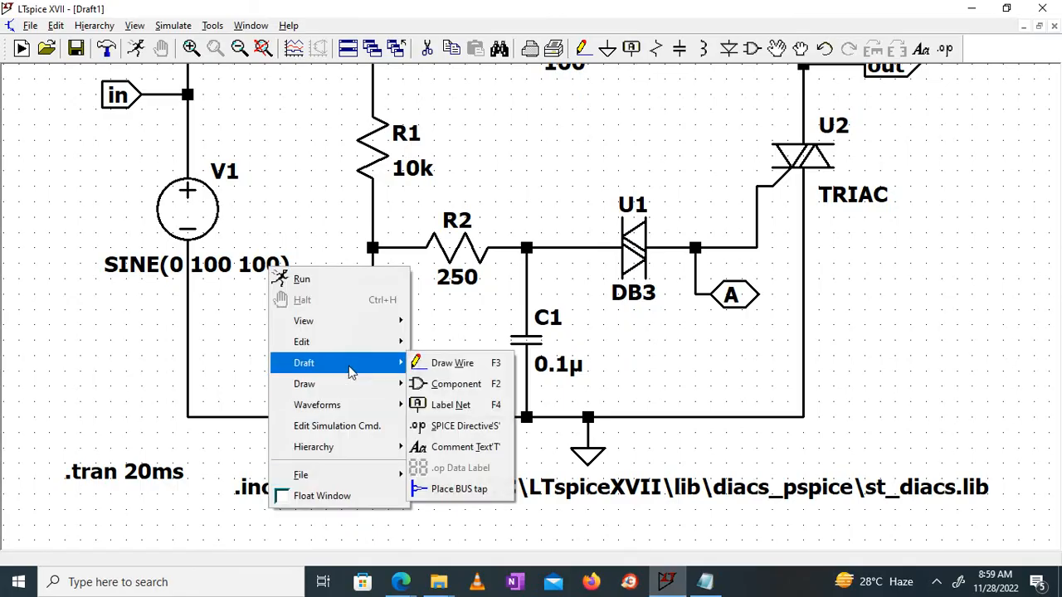
left_click(451, 426)
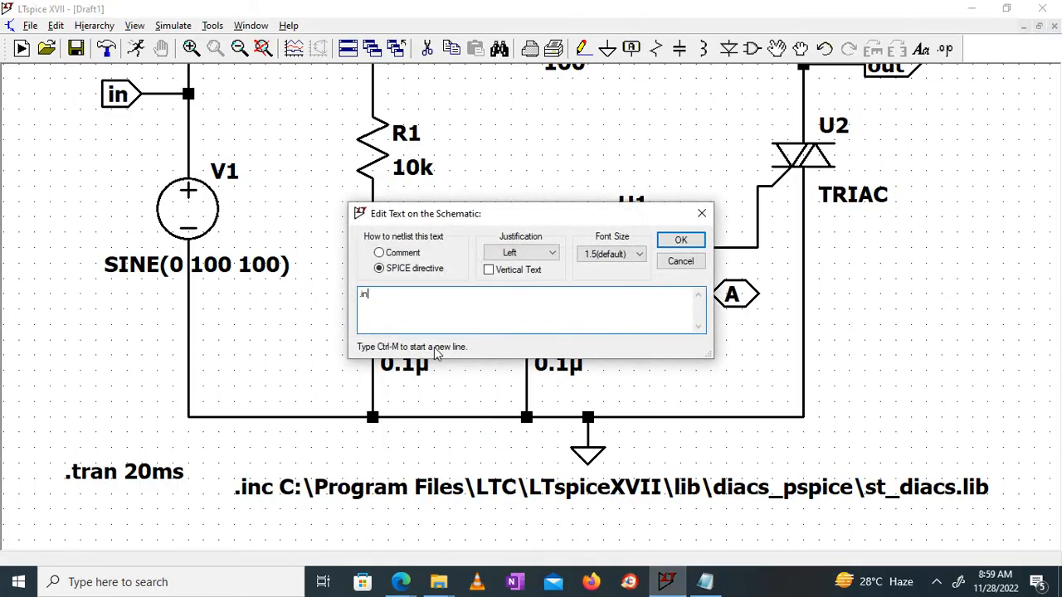
key("ctrl+v")
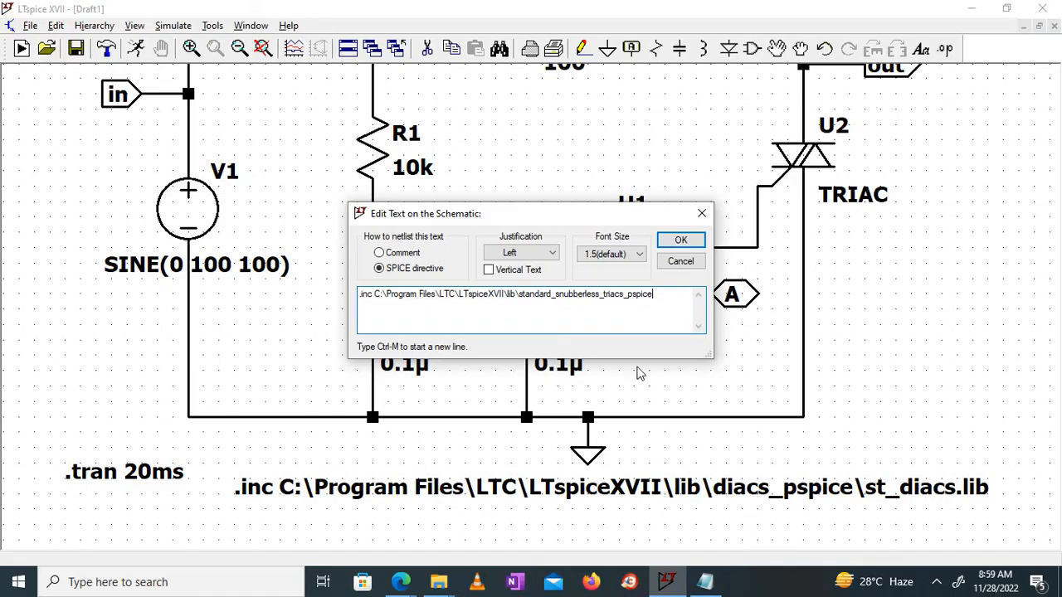
- Switch to File Explorer and copy the name of the st_standard_snubberless_triacs LIB file without renaming it
left_click(439, 582)
left_click(416, 535)
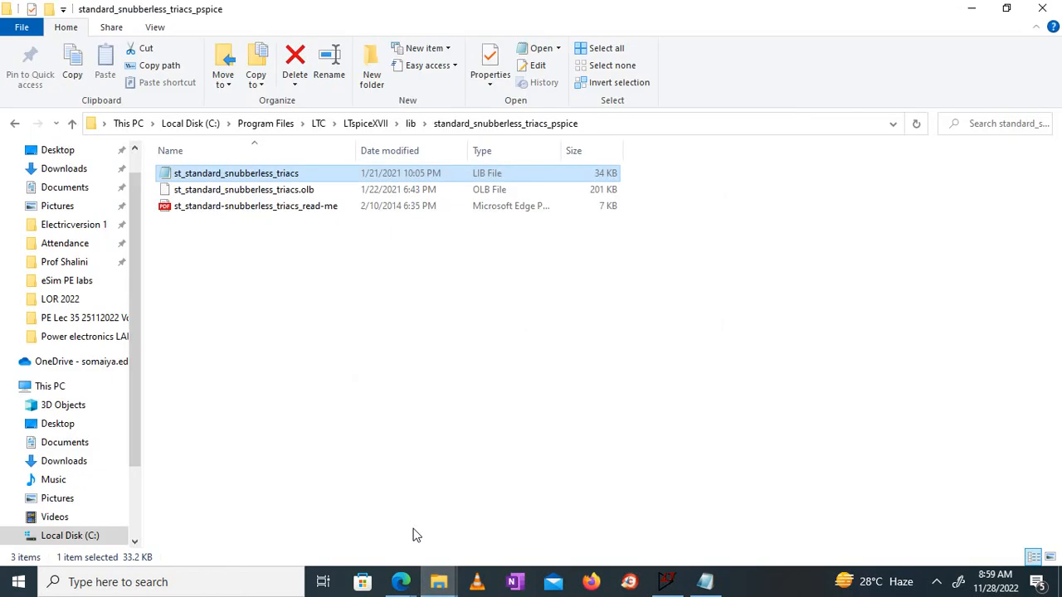
right_click(296, 176)
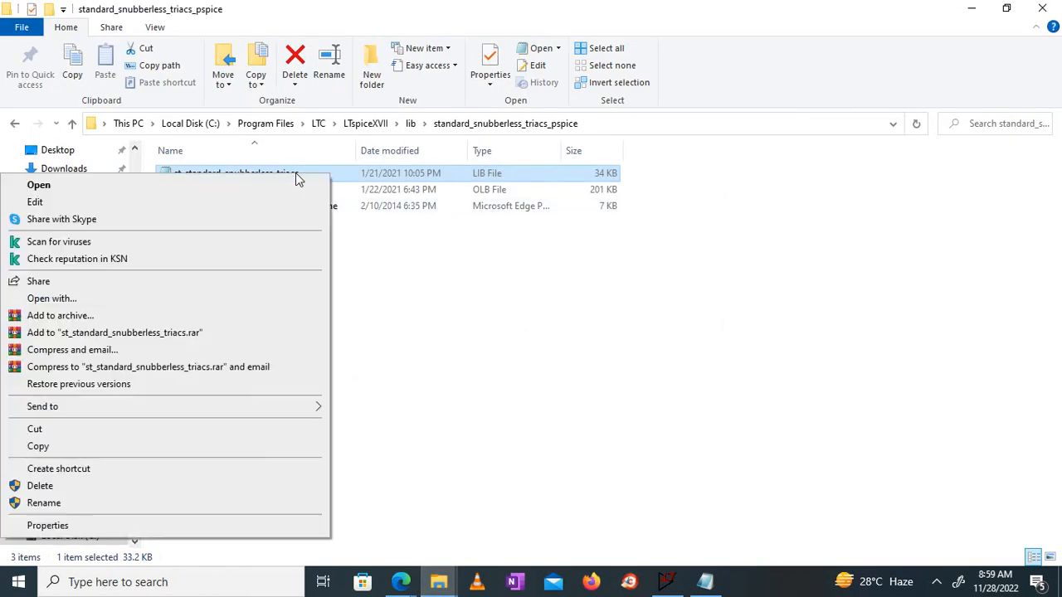
left_click(62, 505)
key("ctrl+c")
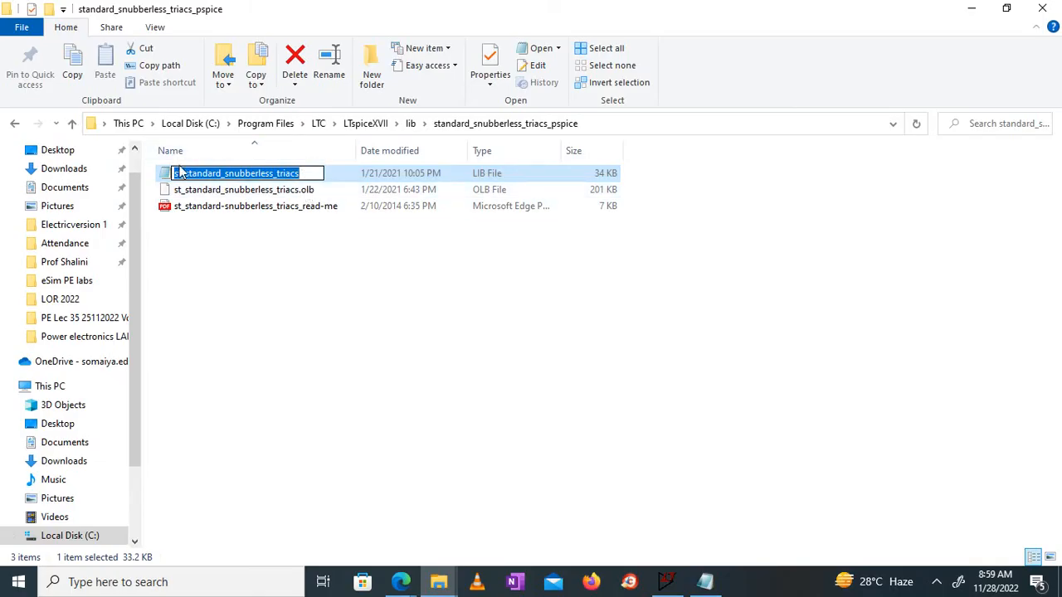
left_click(376, 297)
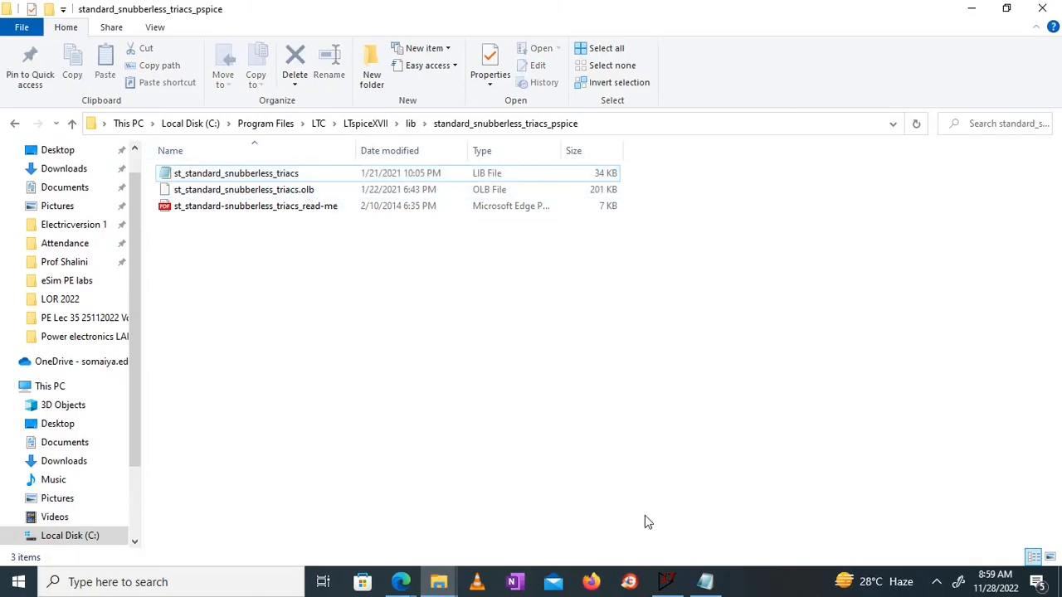
- Switch to LTspice, complete the include path with "\st_standard_snubberless_triacs.lib" and place the directive below the st_diacs include line
left_click(667, 582)
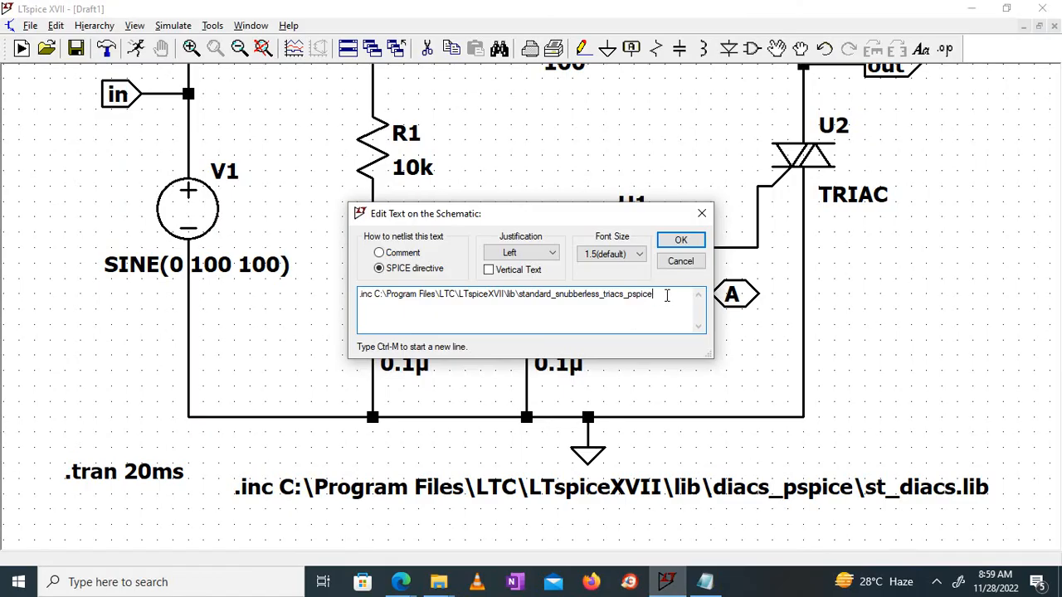
key("ctrl+v")
type(".lib")
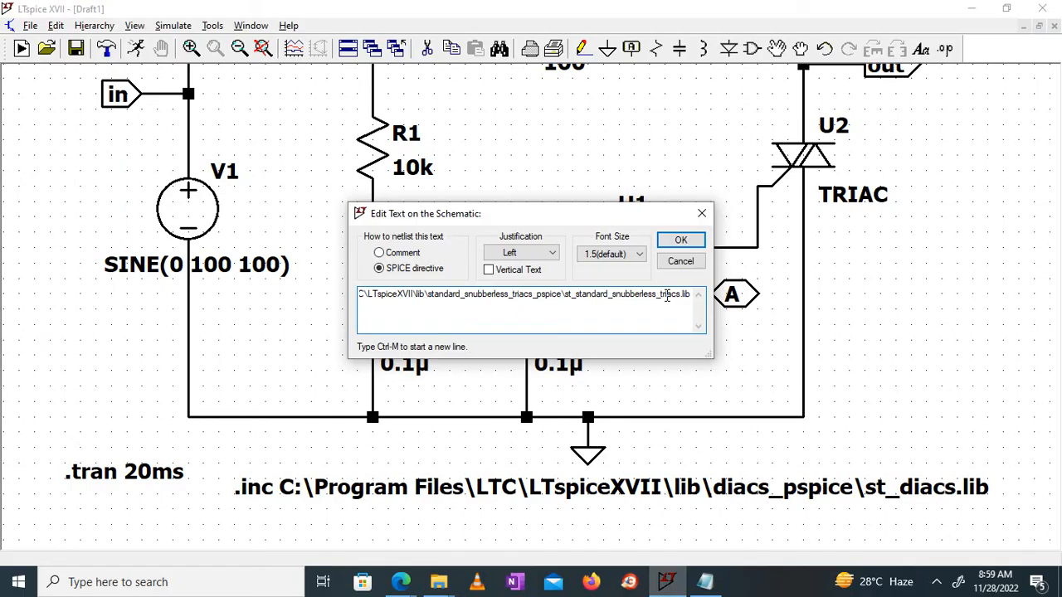
key("Return")
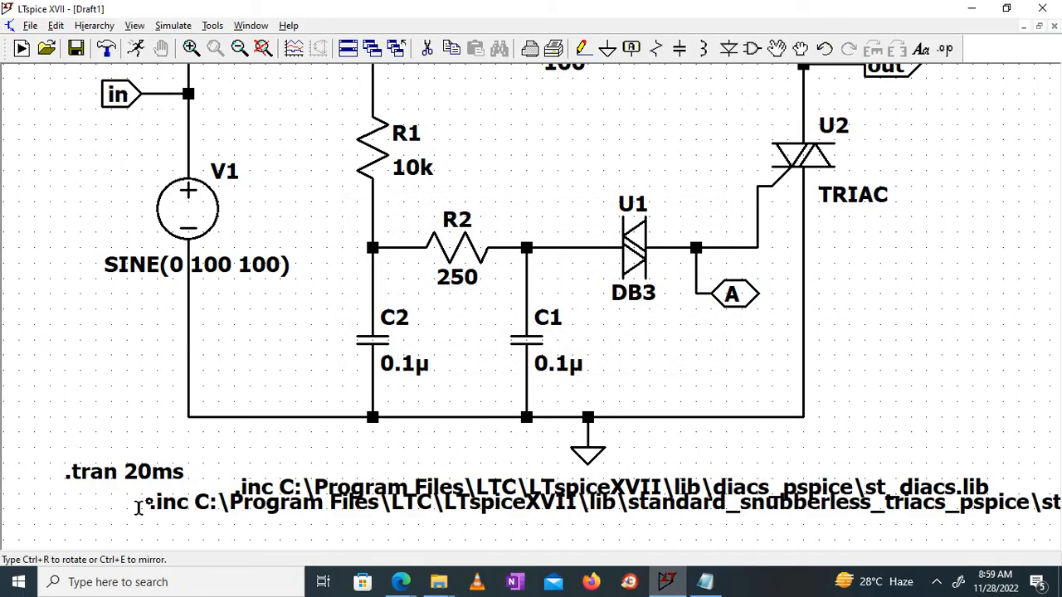
left_click(43, 518)
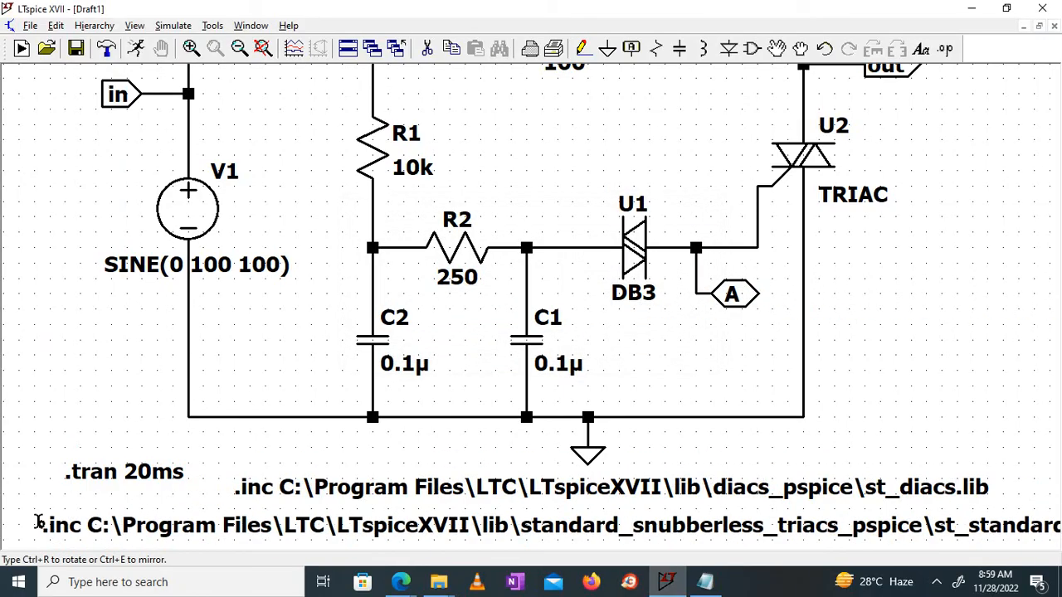
left_click(263, 50)
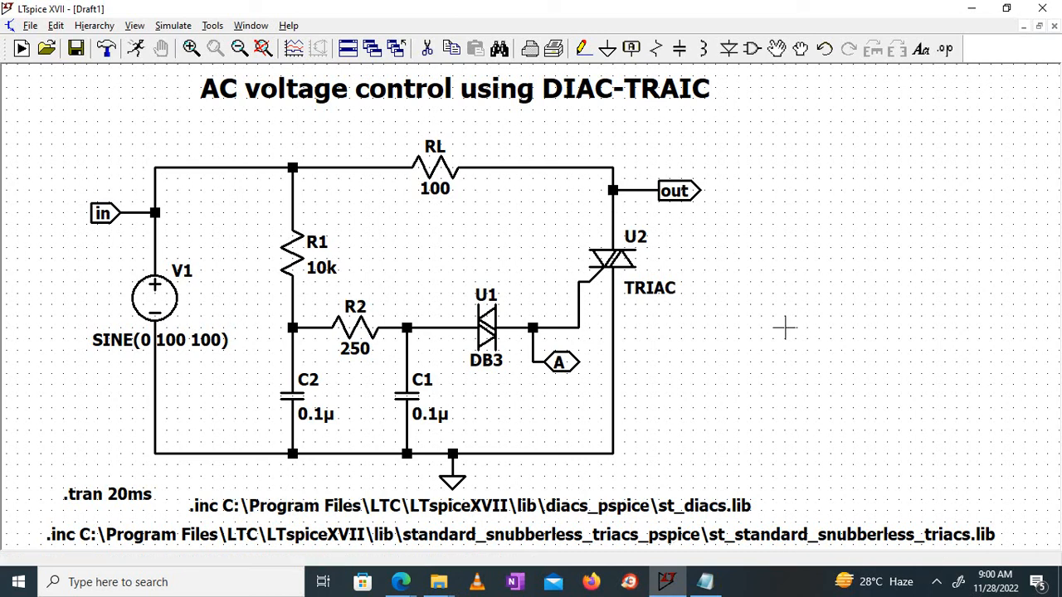
- Close the st_diacs file, switch to File Explorer and open the st_standard_snubberless_triacs LIB file with Notepad
left_click(705, 582)
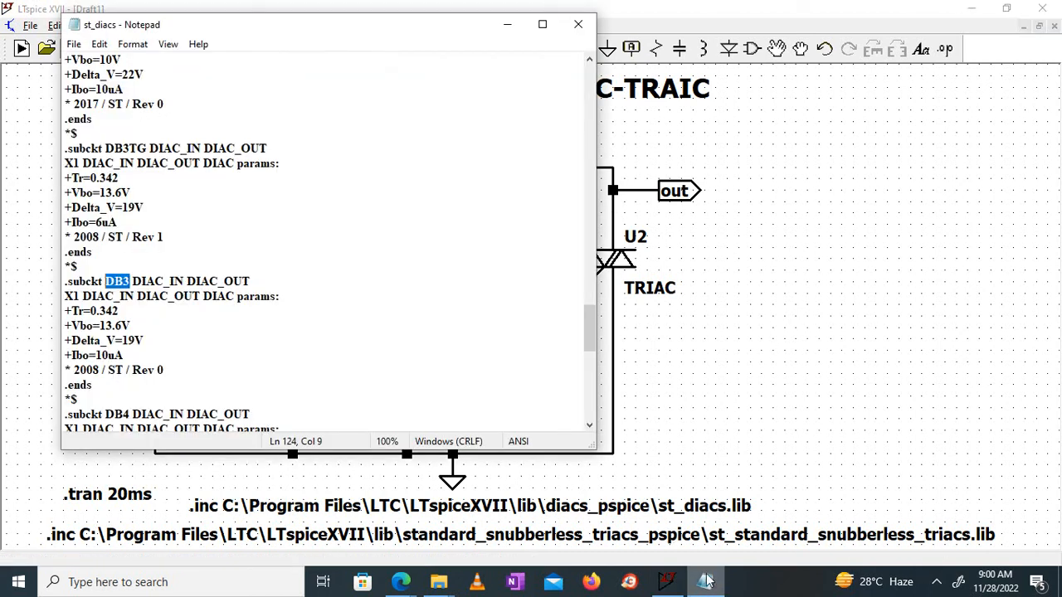
left_click(579, 24)
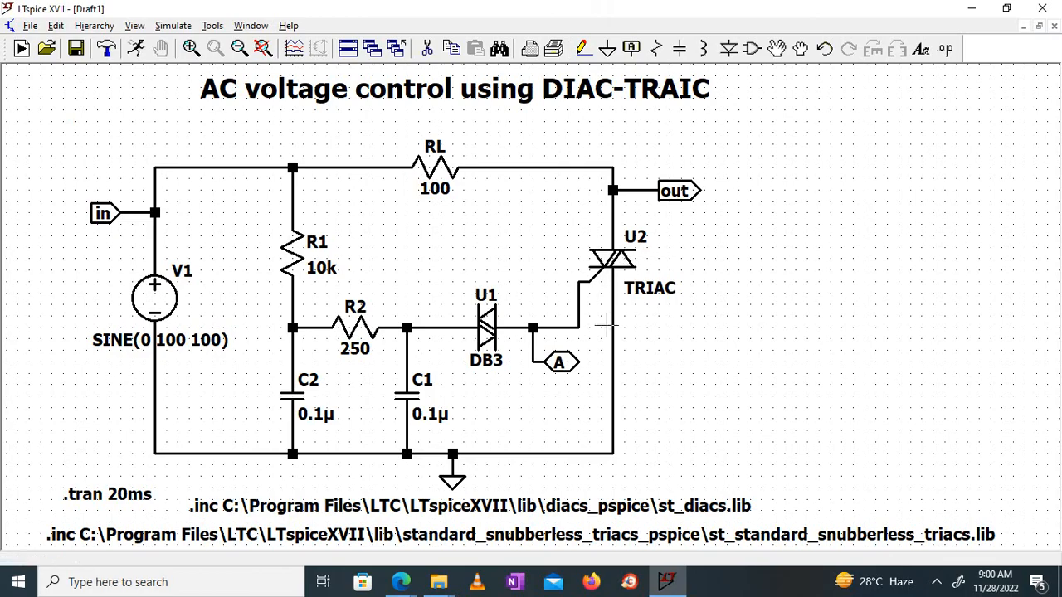
mouse_move(439, 582)
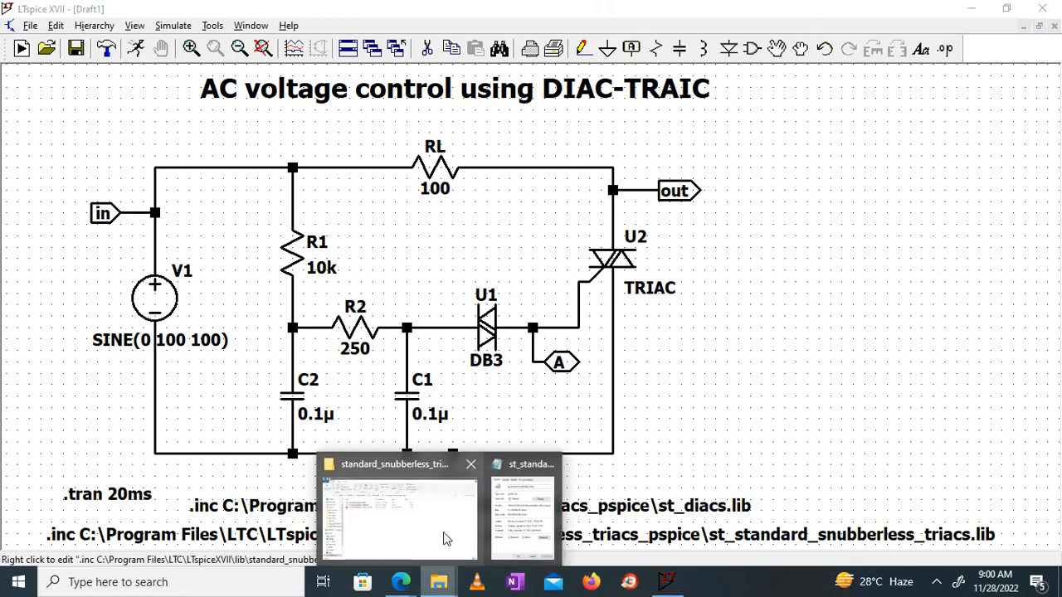
left_click(444, 538)
right_click(253, 173)
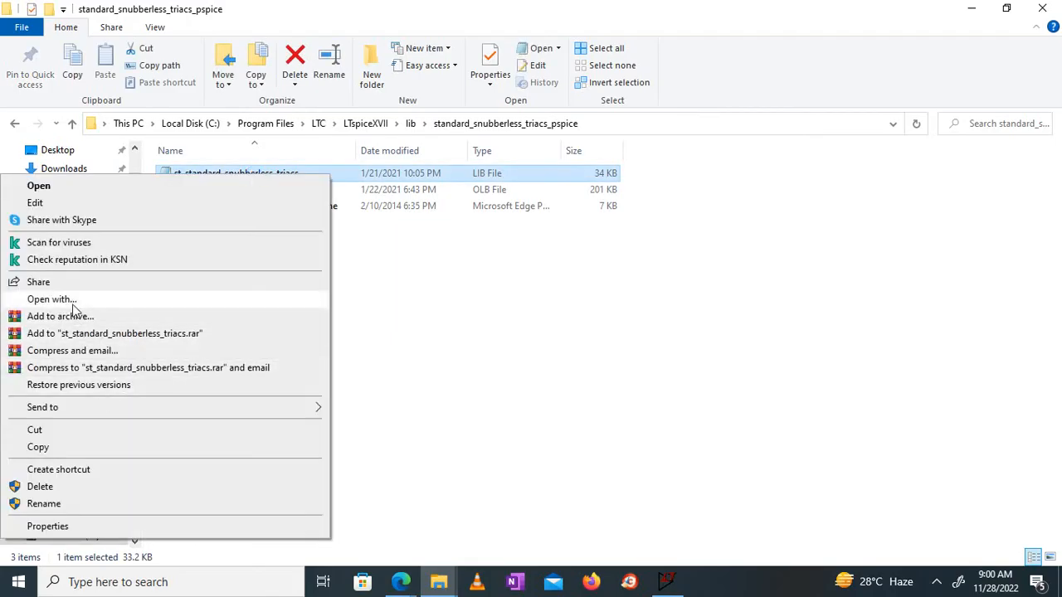
left_click(73, 300)
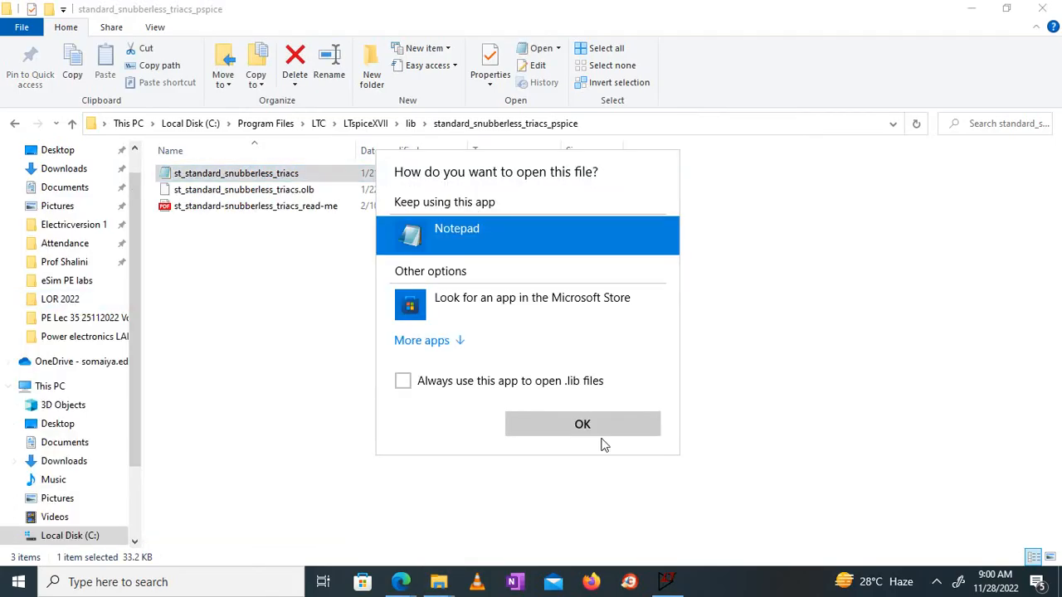
left_click(582, 424)
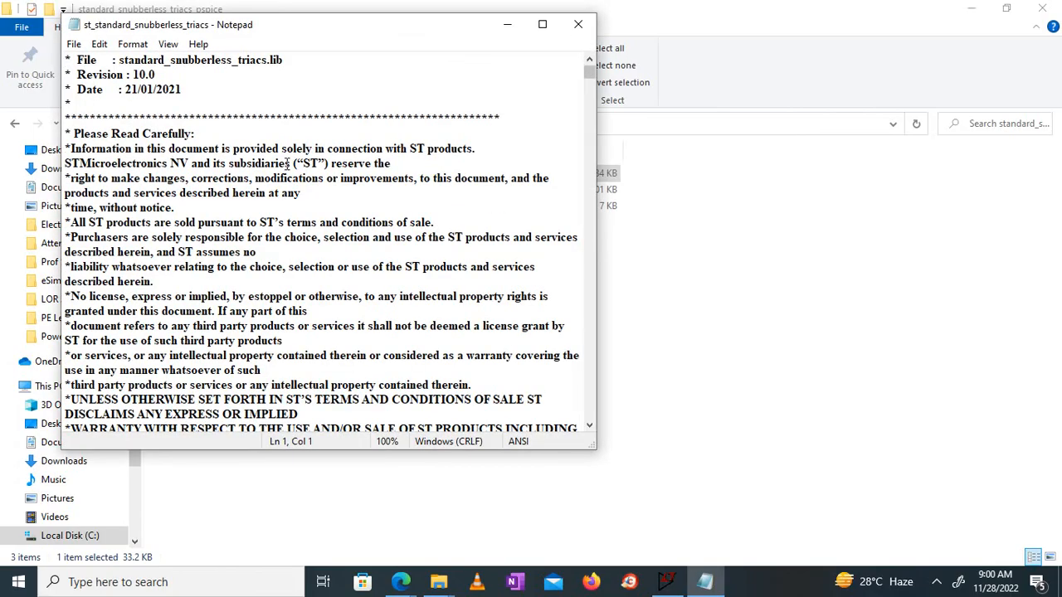
- Look through the TRIAC subcircuit definitions in the library file to find the BTA-series models
scroll(312, 296, "down", 20)
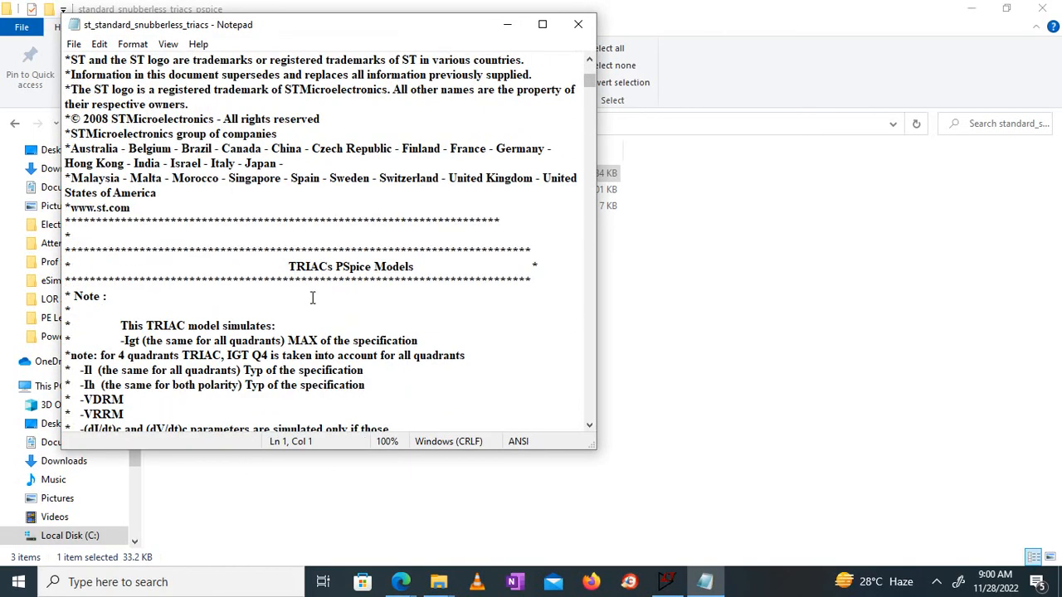
scroll(312, 296, "down", 7)
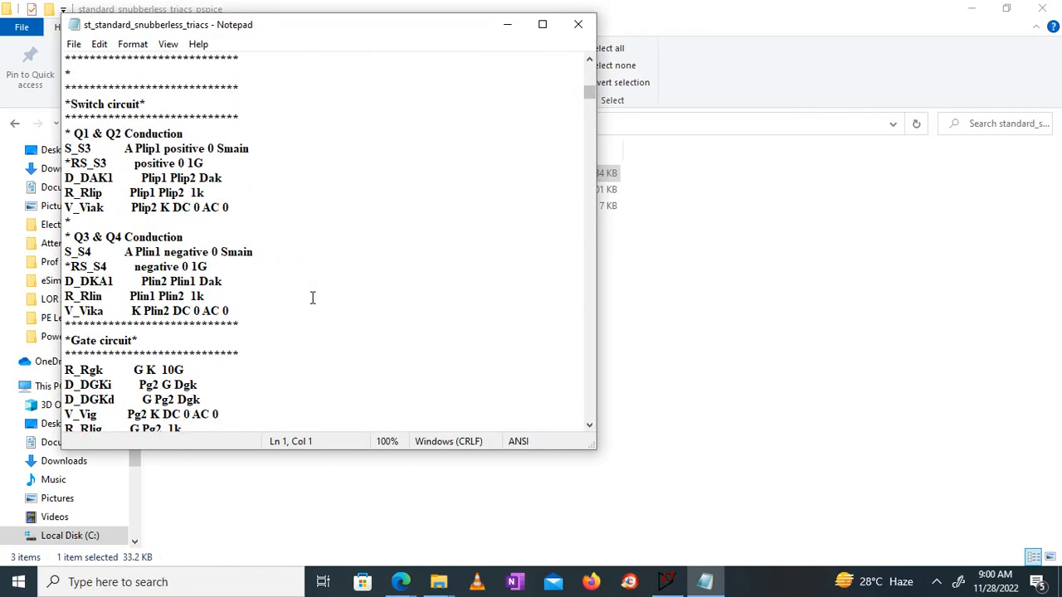
scroll(312, 297, "down", 20)
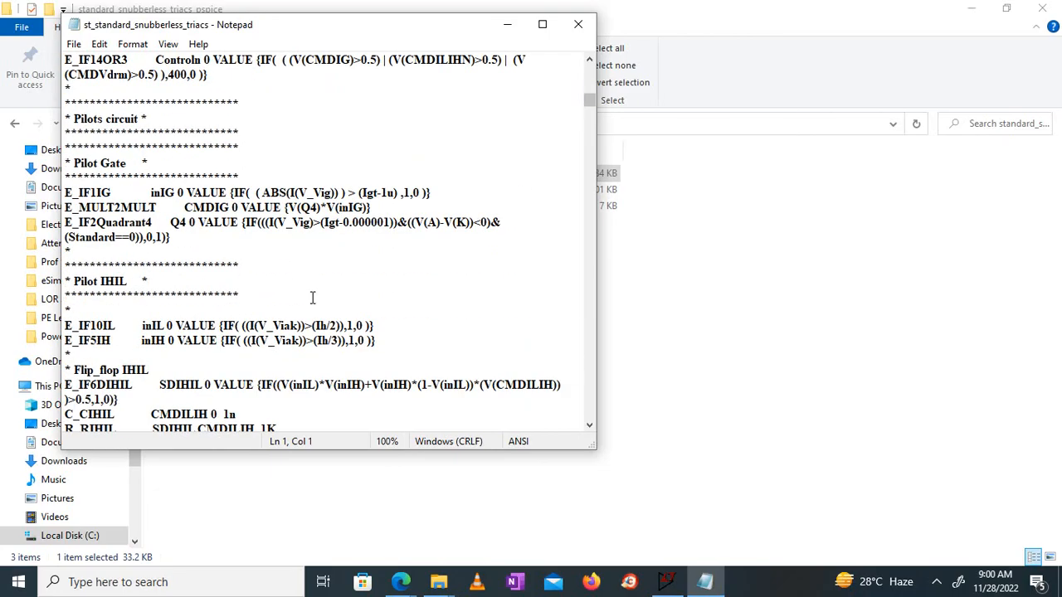
scroll(312, 297, "down", 10)
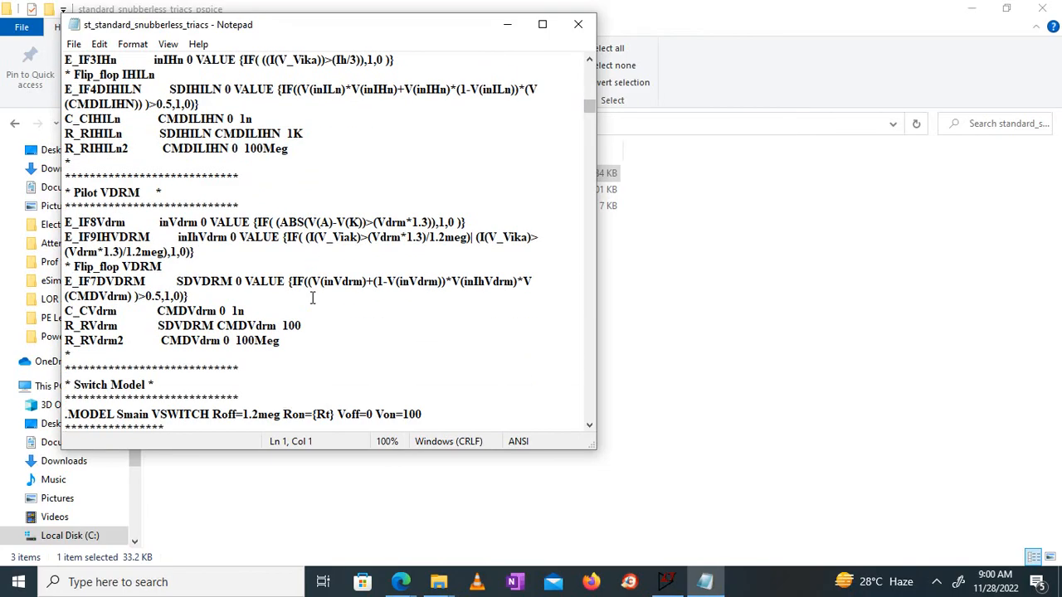
scroll(312, 297, "down", 7)
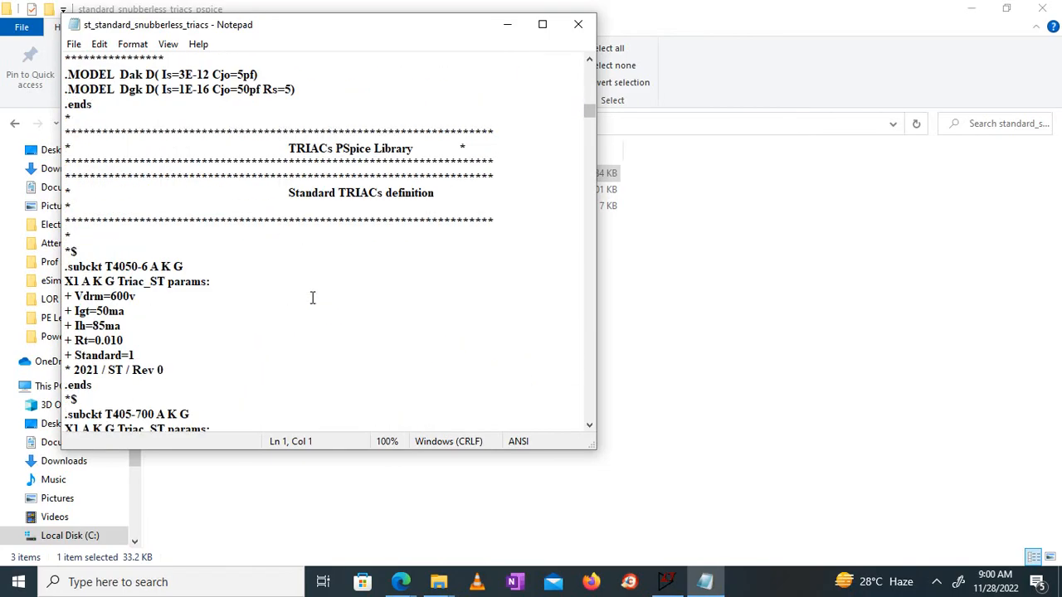
scroll(312, 297, "down", 6)
scroll(312, 297, "down", 17)
scroll(312, 297, "down", 5)
scroll(312, 297, "down", 11)
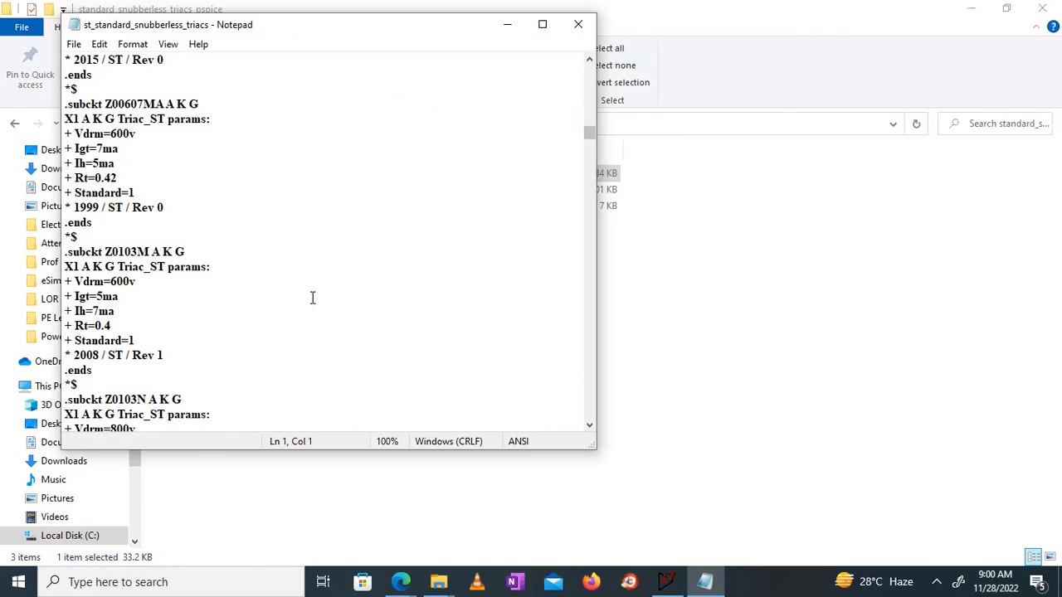
scroll(312, 297, "down", 20)
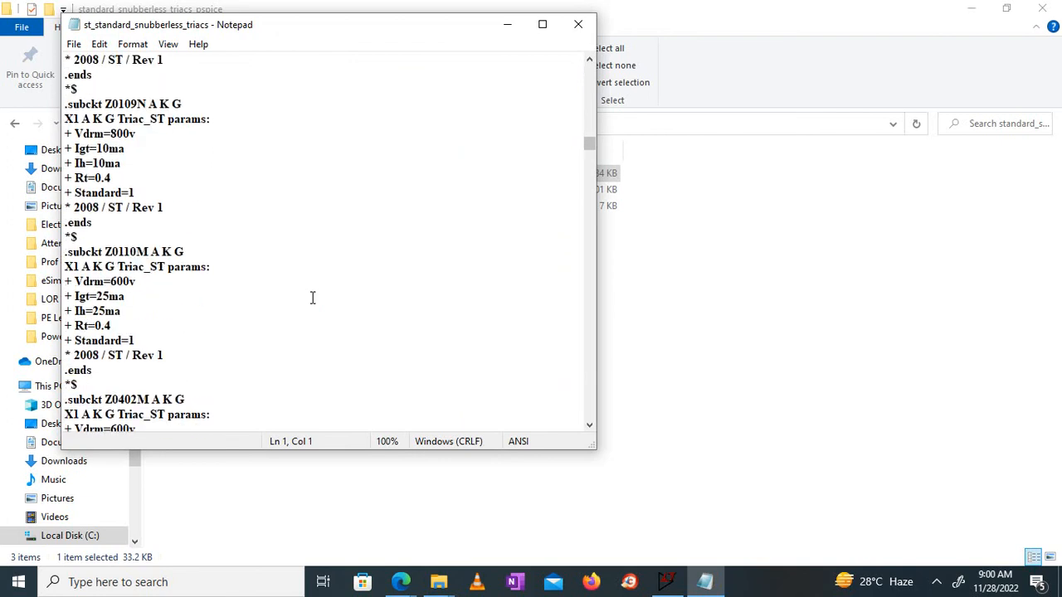
scroll(312, 297, "down", 20)
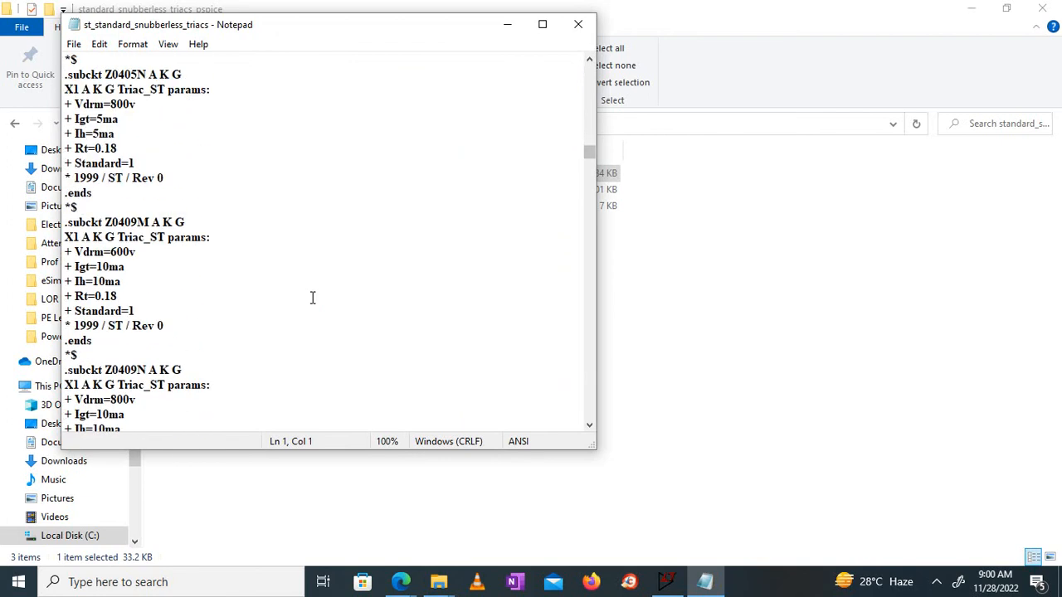
scroll(313, 297, "down", 4)
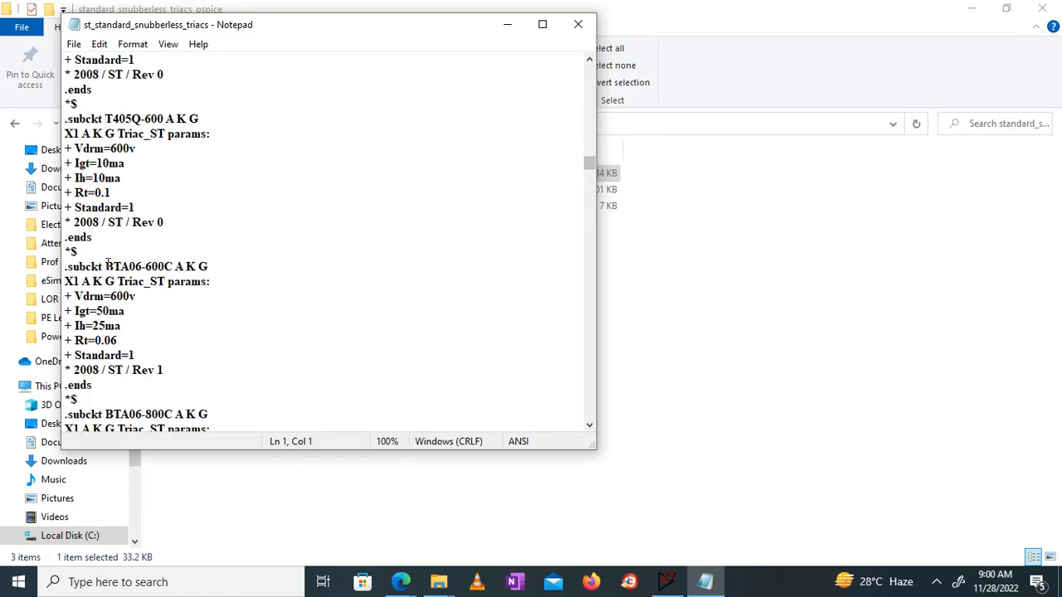
scroll(108, 263, "down", 10)
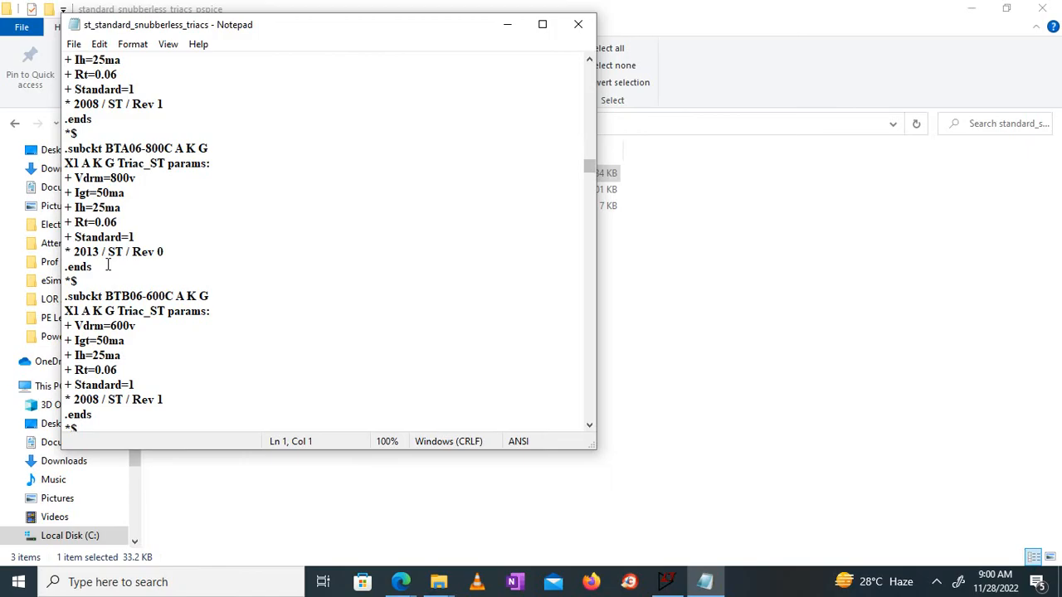
scroll(108, 263, "down", 14)
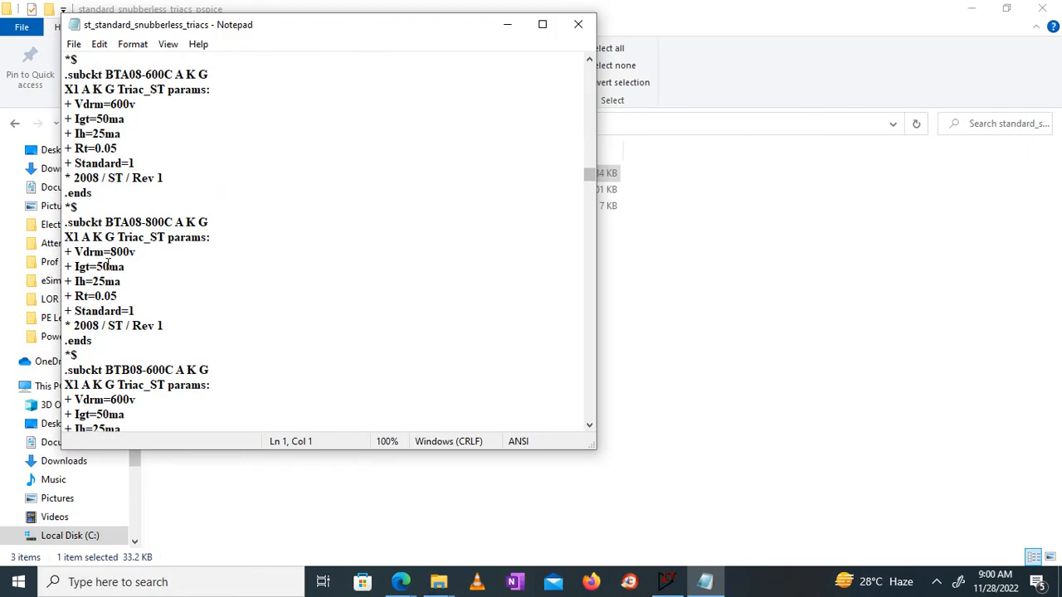
scroll(245, 349, "down", 9)
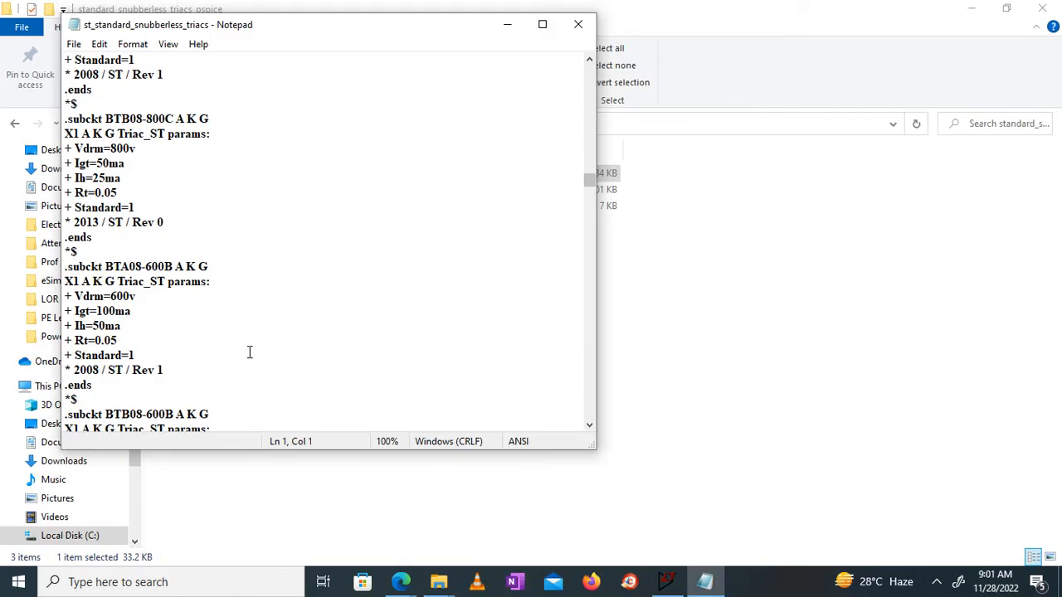
scroll(248, 353, "down", 9)
scroll(249, 352, "down", 5)
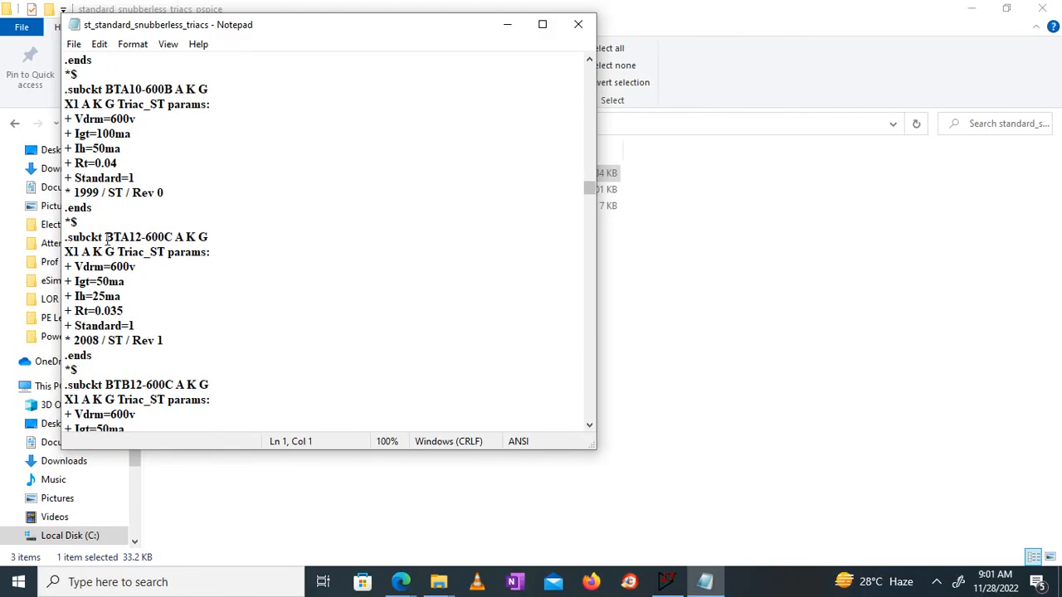
scroll(294, 246, "up", 2)
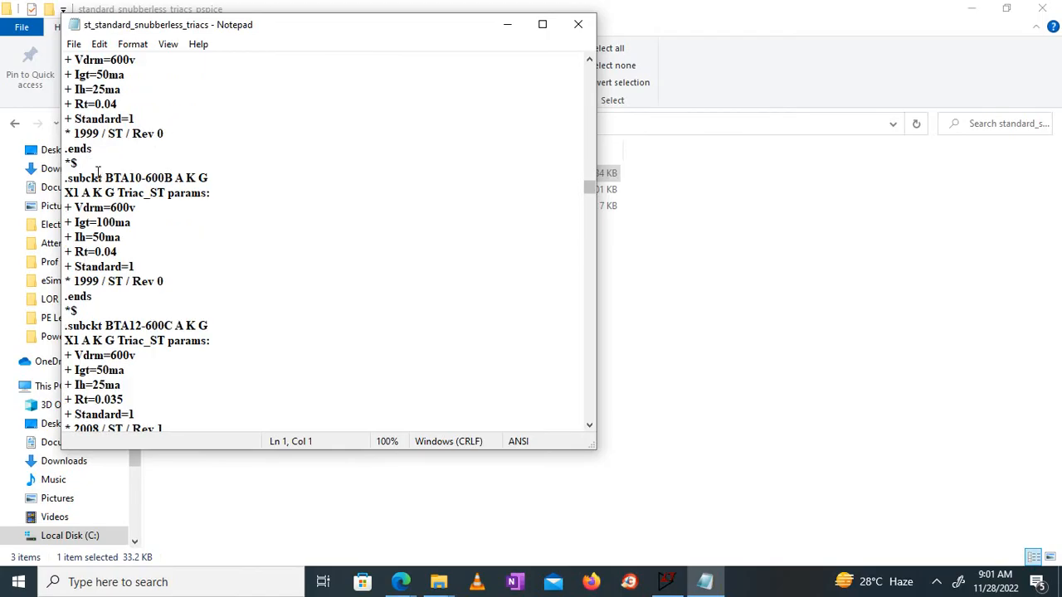
- Copy the model name BTA12-600B from its .subckt line in the TRIAC library file
left_click_drag(105, 177, 155, 179)
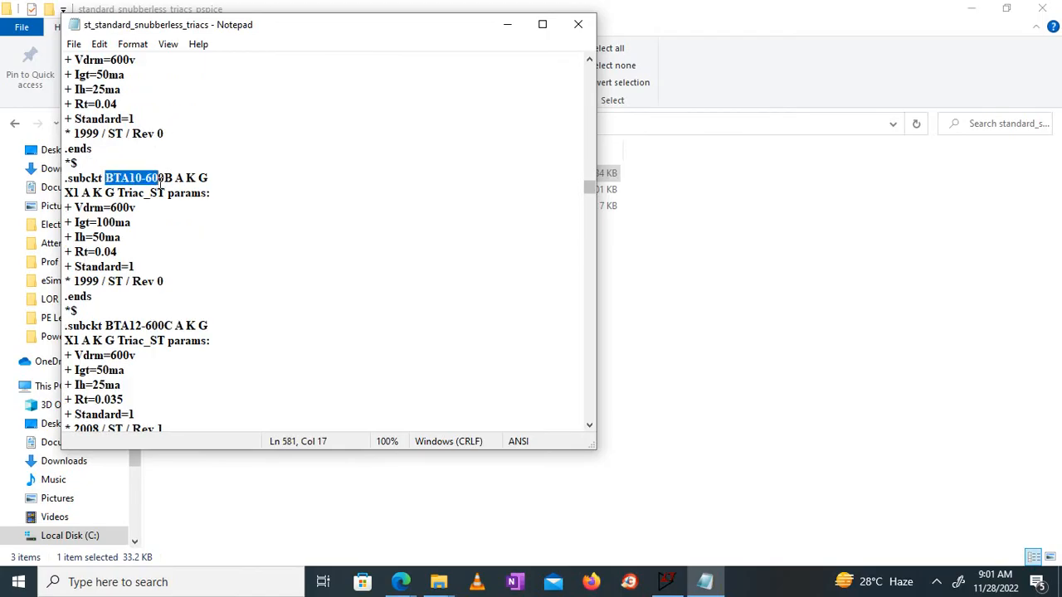
scroll(246, 326, "down", 6)
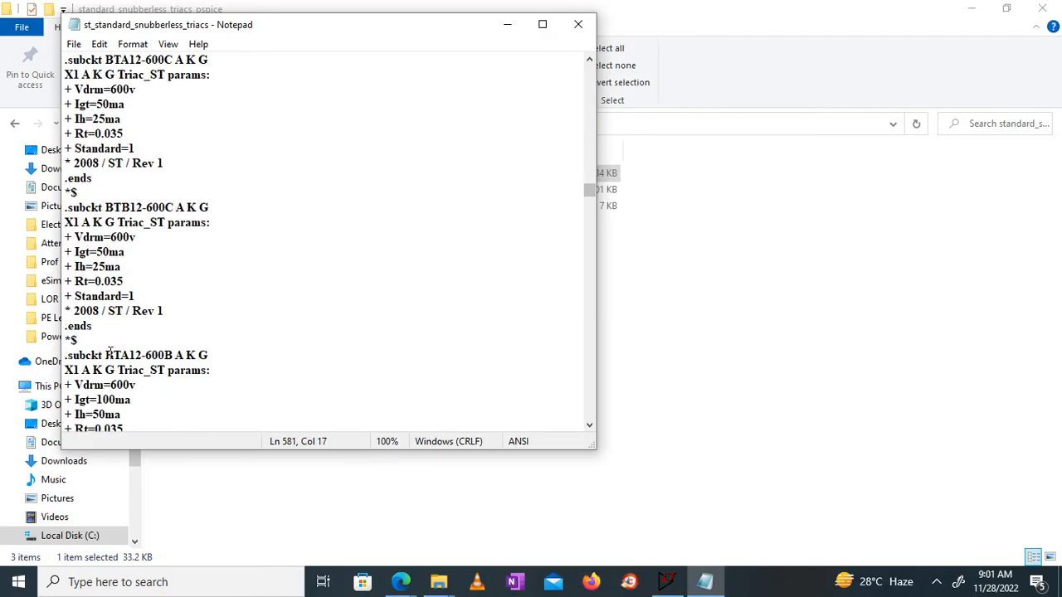
left_click_drag(108, 354, 174, 355)
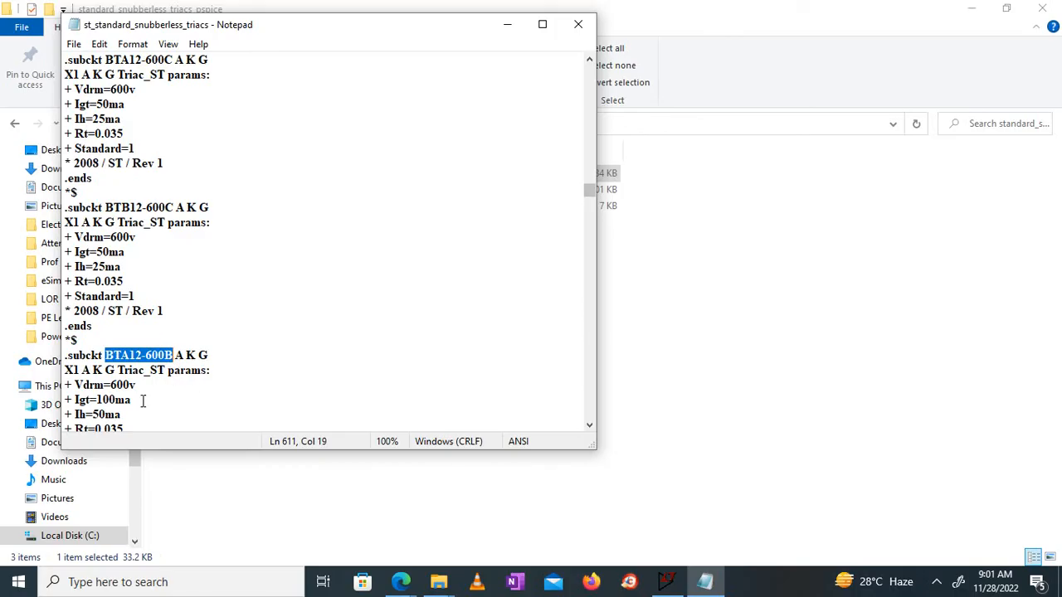
scroll(142, 401, "down", 2)
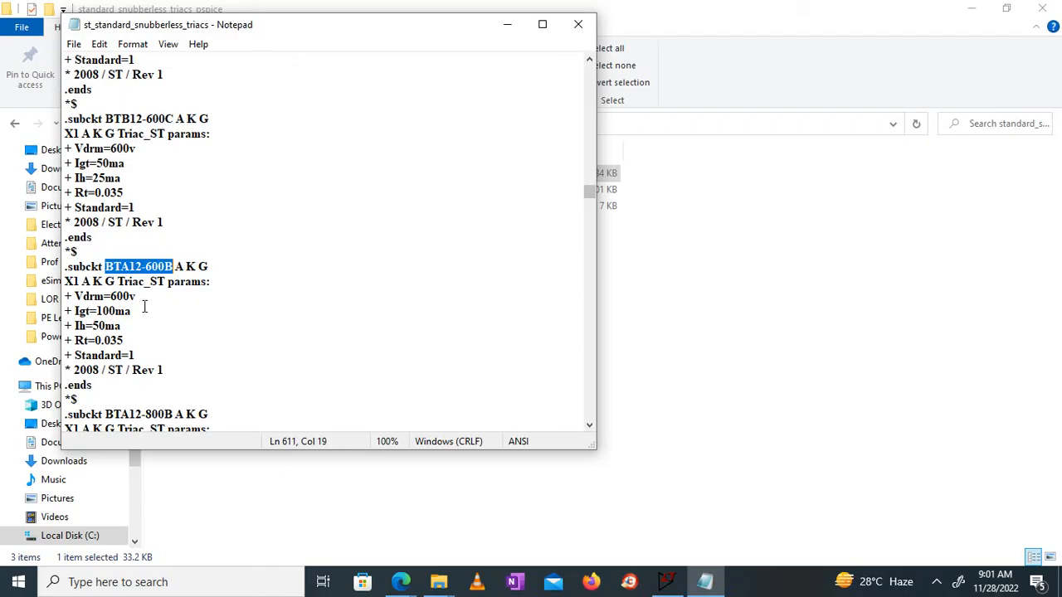
right_click(128, 258)
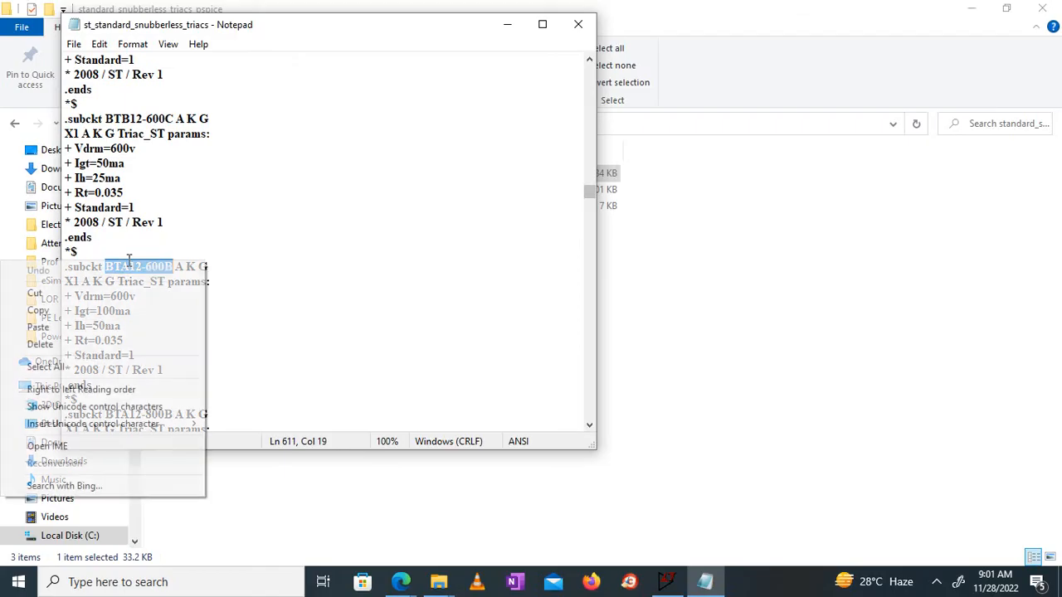
left_click(54, 314)
- Switch to LTspice and set the value of TRIAC U2 to the copied model name BTA12-600B
left_click(665, 583)
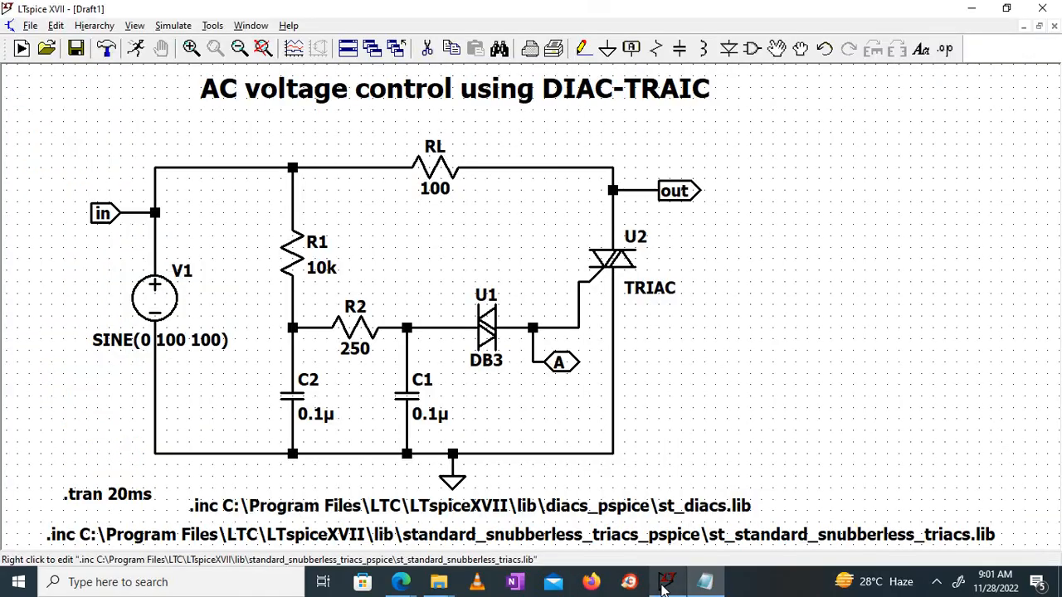
right_click(630, 262)
left_click(490, 322)
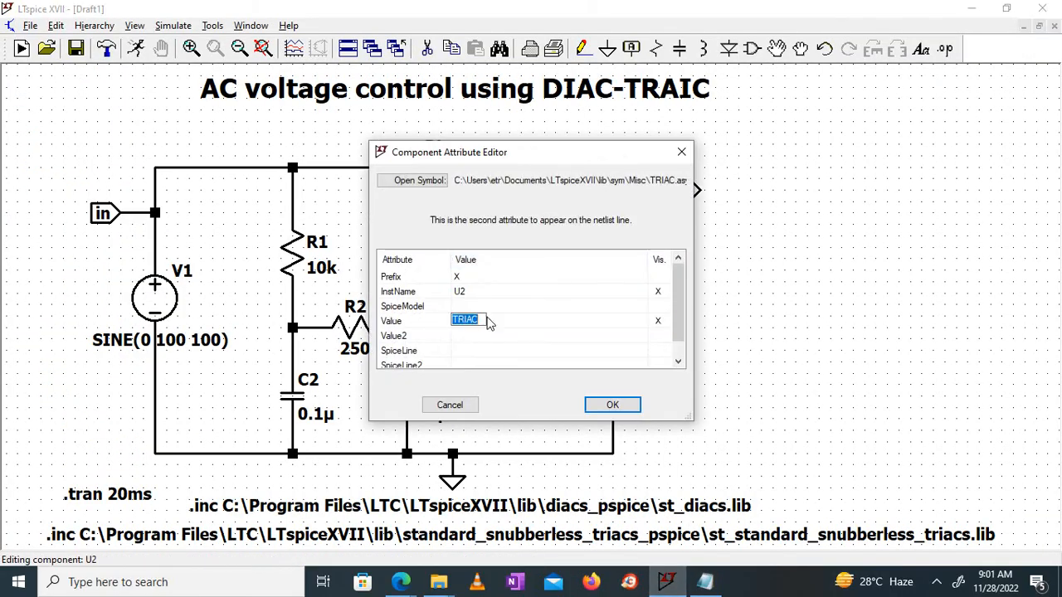
key("ctrl+v")
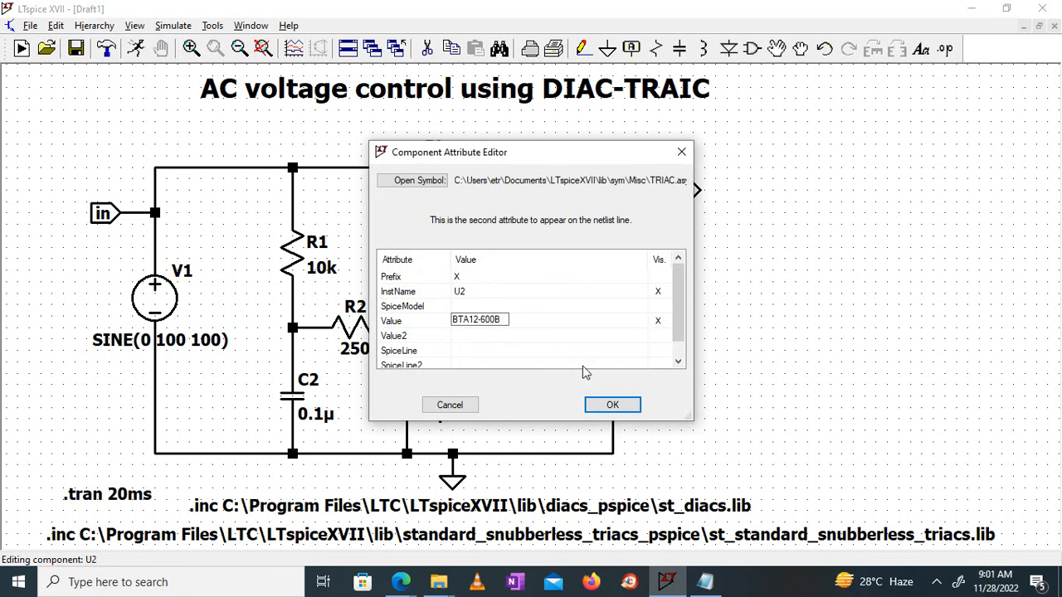
left_click(612, 405)
- Run the 20 ms transient simulation of the completed DIAC-TRIAC circuit
left_click_drag(742, 308, 772, 309)
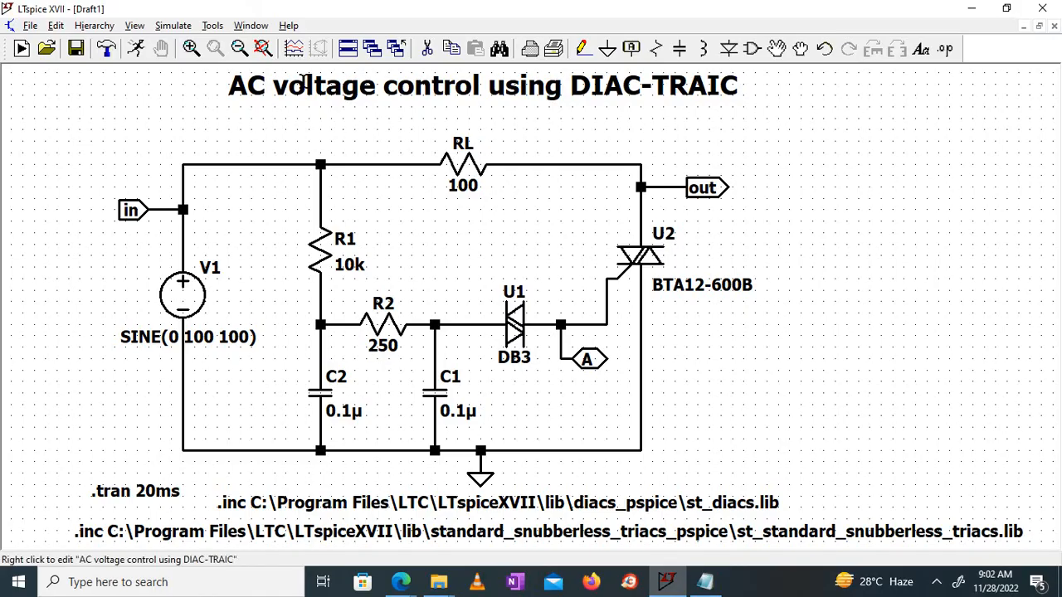
left_click(263, 48)
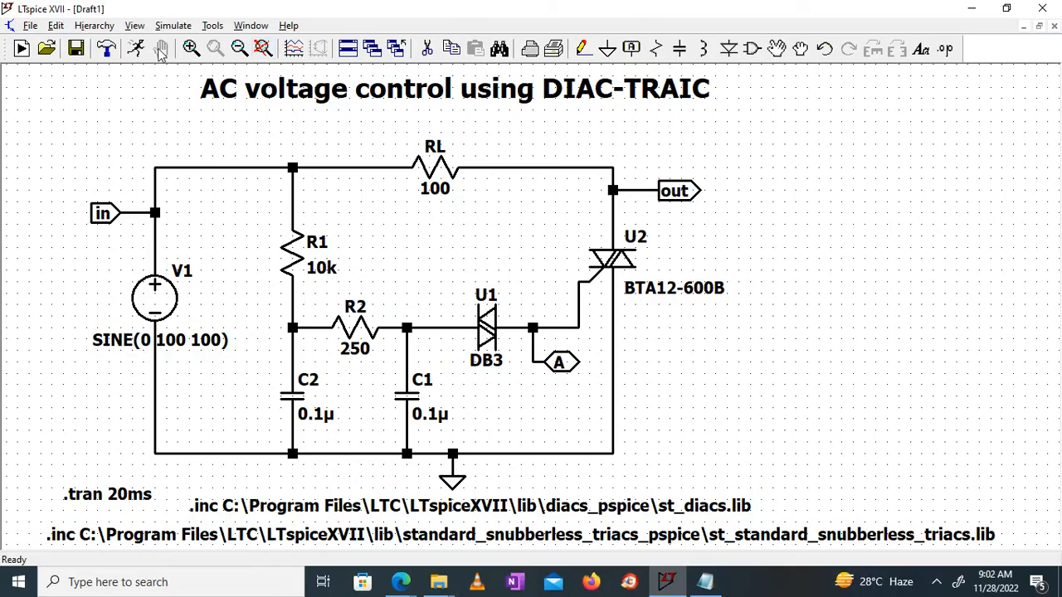
left_click(175, 26)
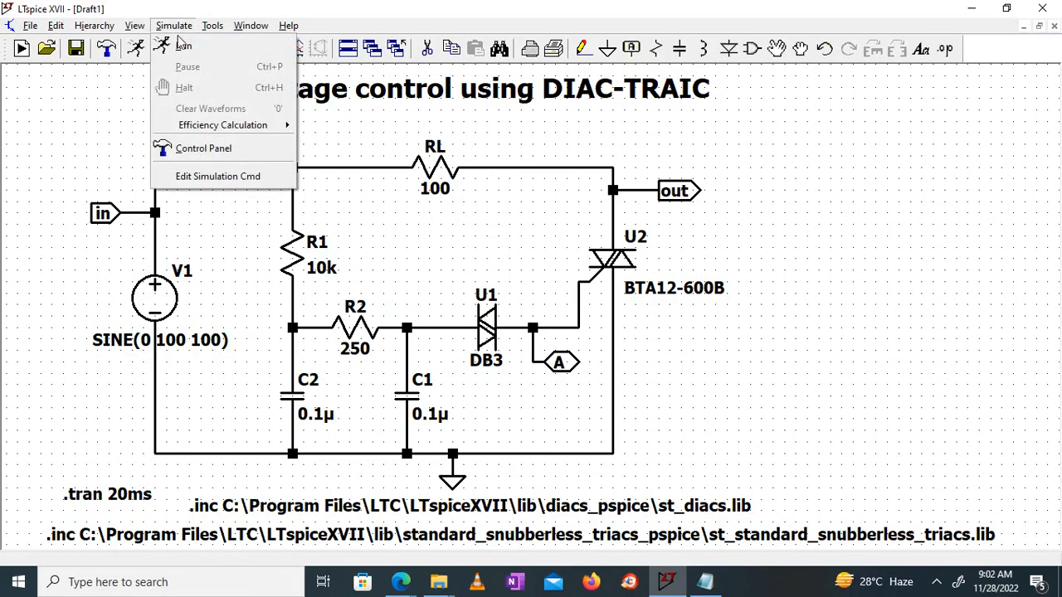
left_click(179, 40)
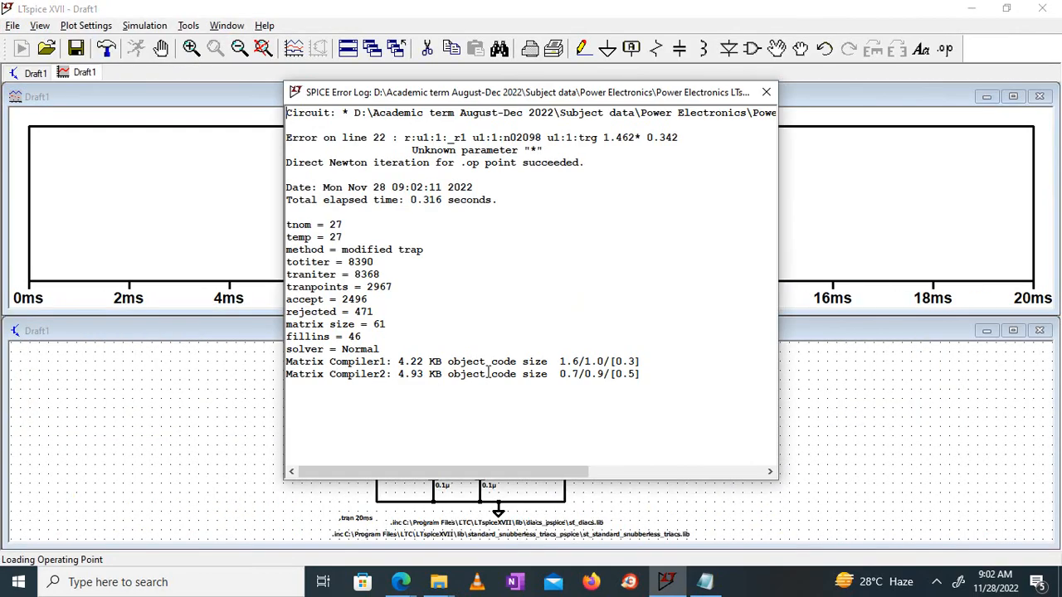
- Review and close the SPICE error log, and plot the source voltage V(in) from the schematic's input node
left_click_drag(550, 97, 640, 131)
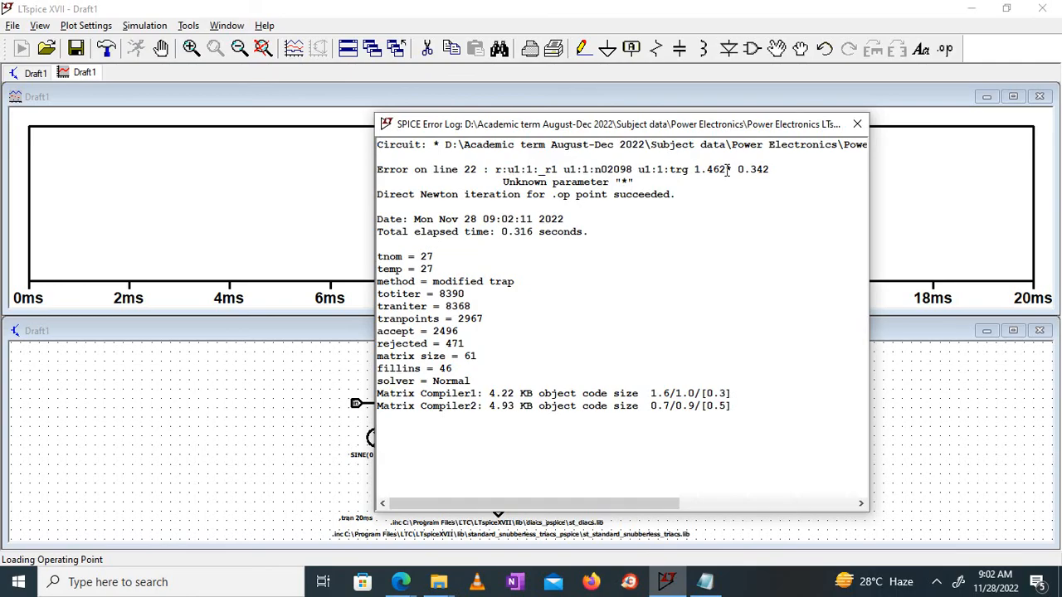
left_click(857, 126)
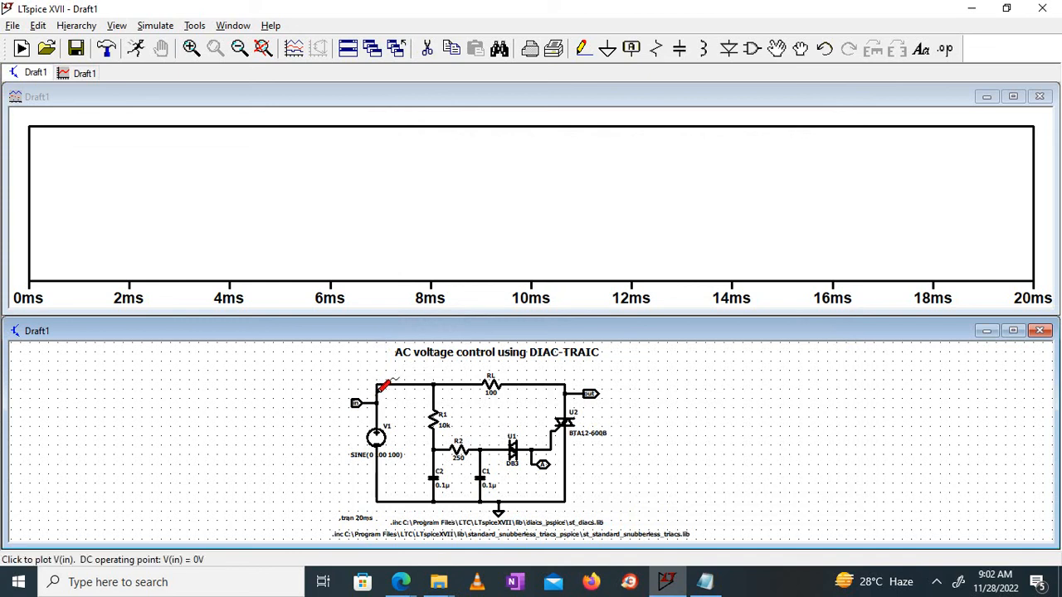
left_click(379, 390)
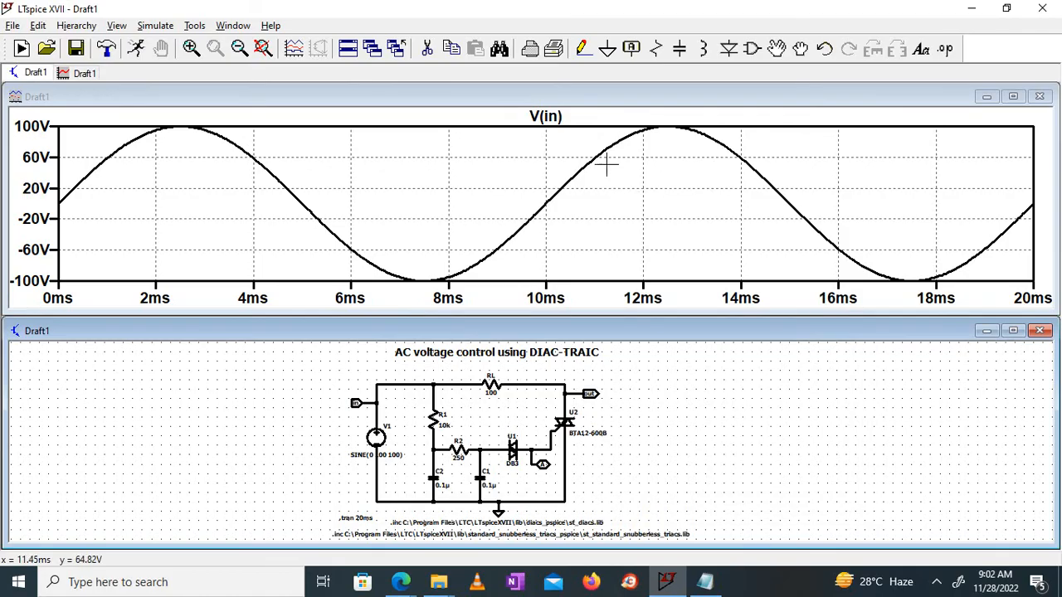
- Add three empty plot panes, maximize the waveform window, and move the V(in) trace to the uppermost pane
right_click(661, 198)
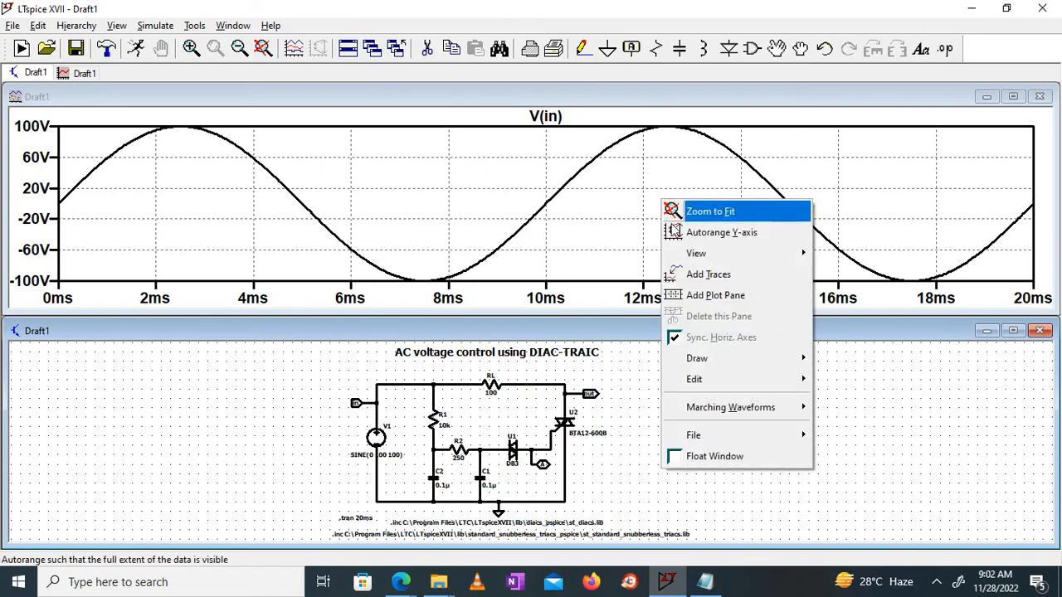
left_click(696, 296)
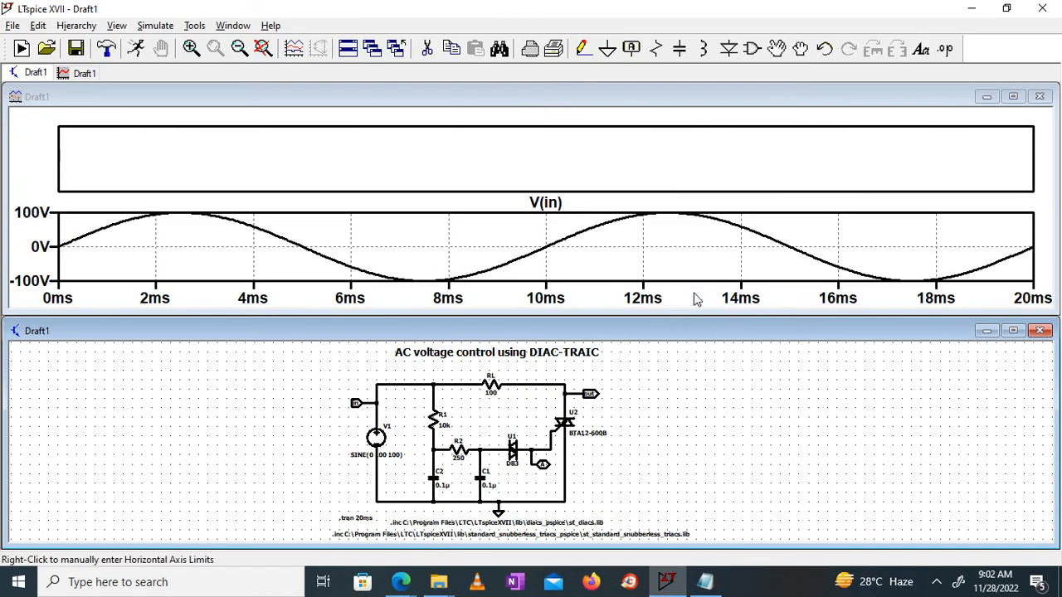
right_click(603, 160)
left_click(648, 256)
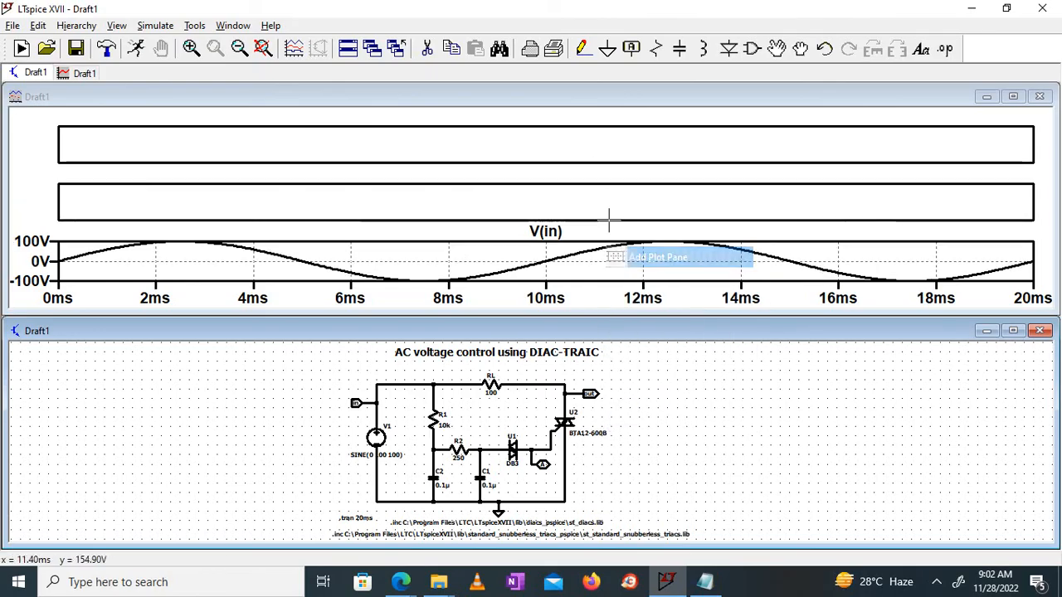
right_click(587, 150)
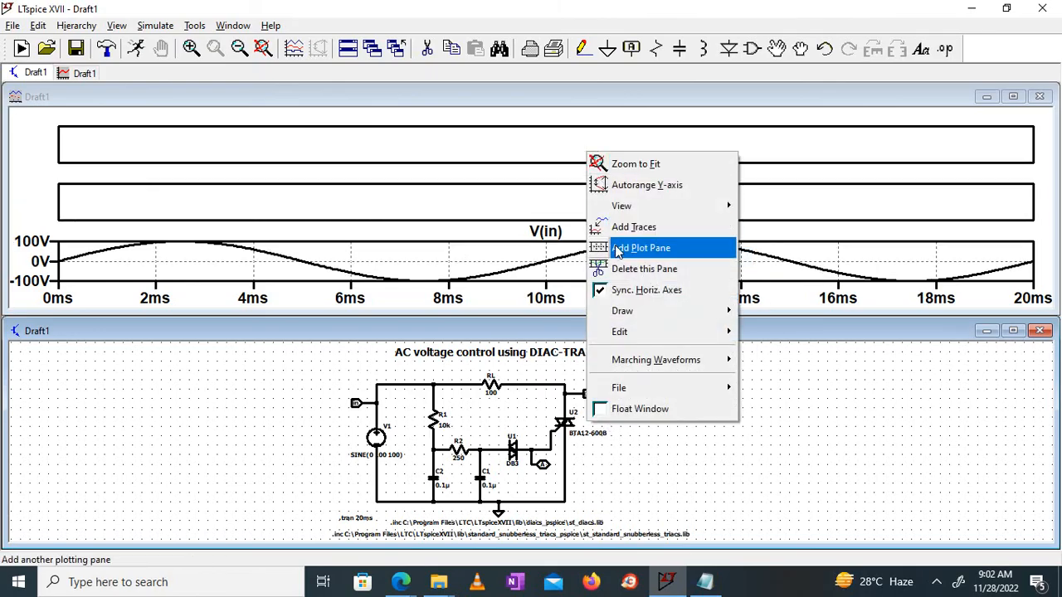
left_click(619, 245)
left_click(1013, 96)
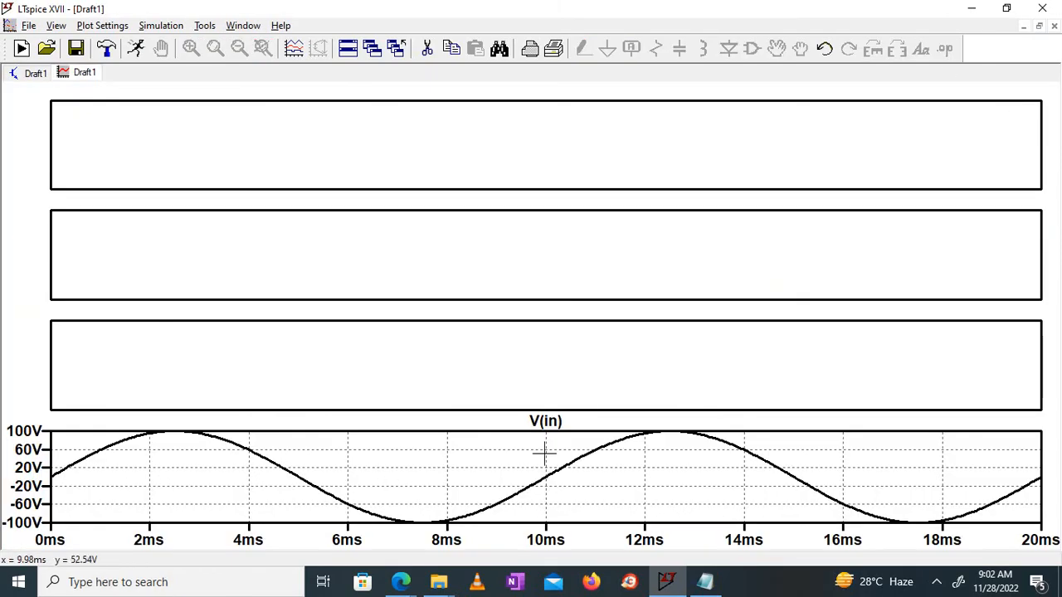
left_click_drag(566, 421, 585, 124)
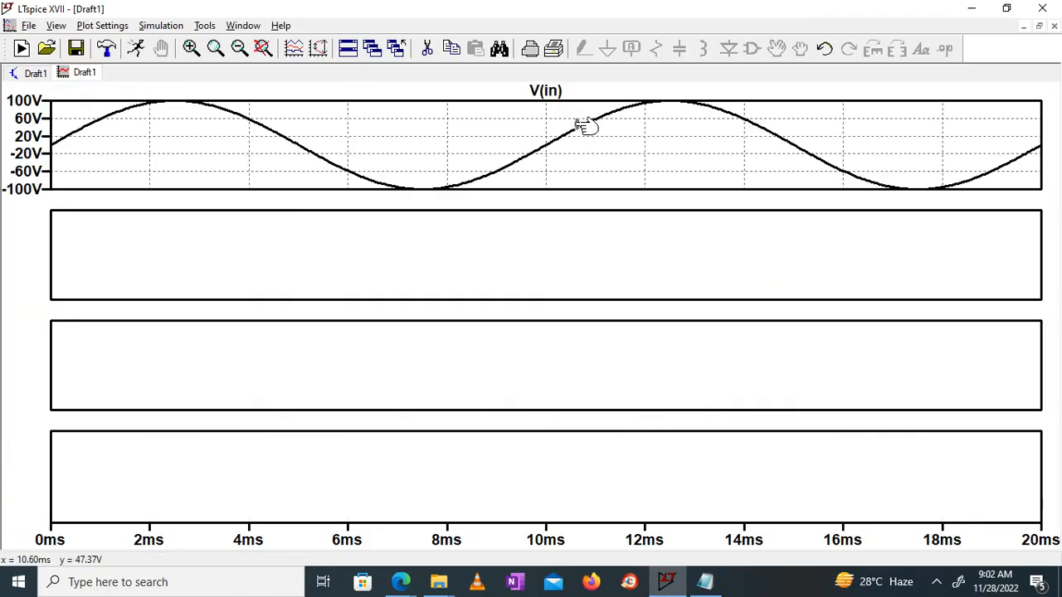
right_click(207, 239)
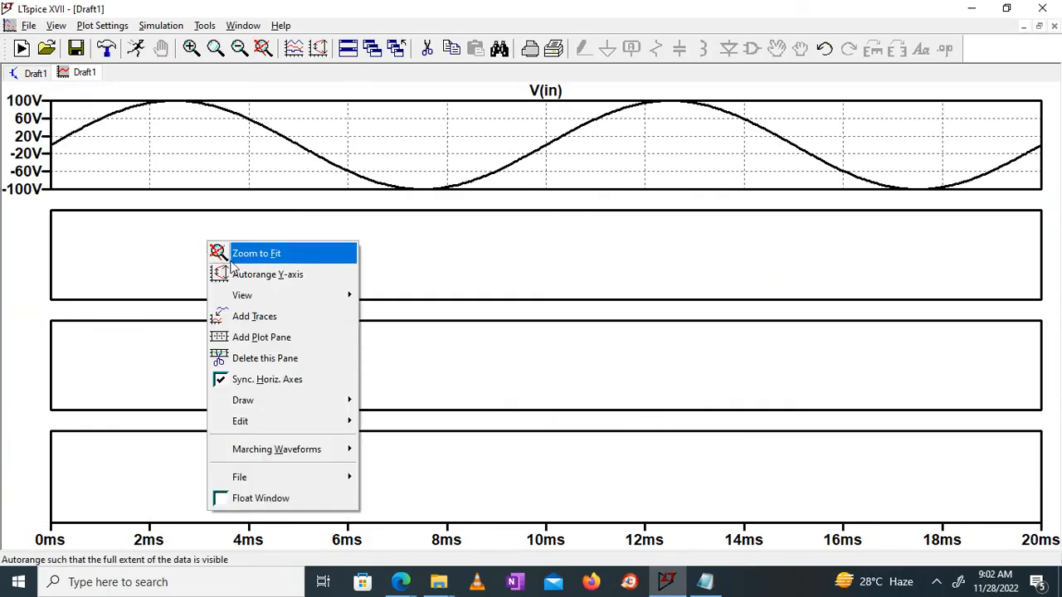
left_click(245, 320)
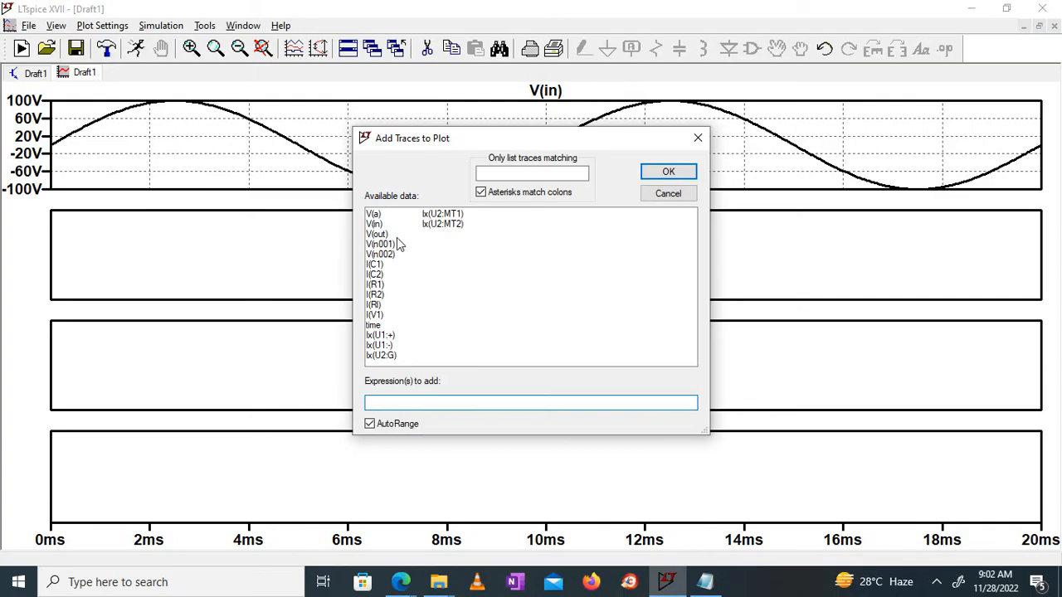
left_click(700, 139)
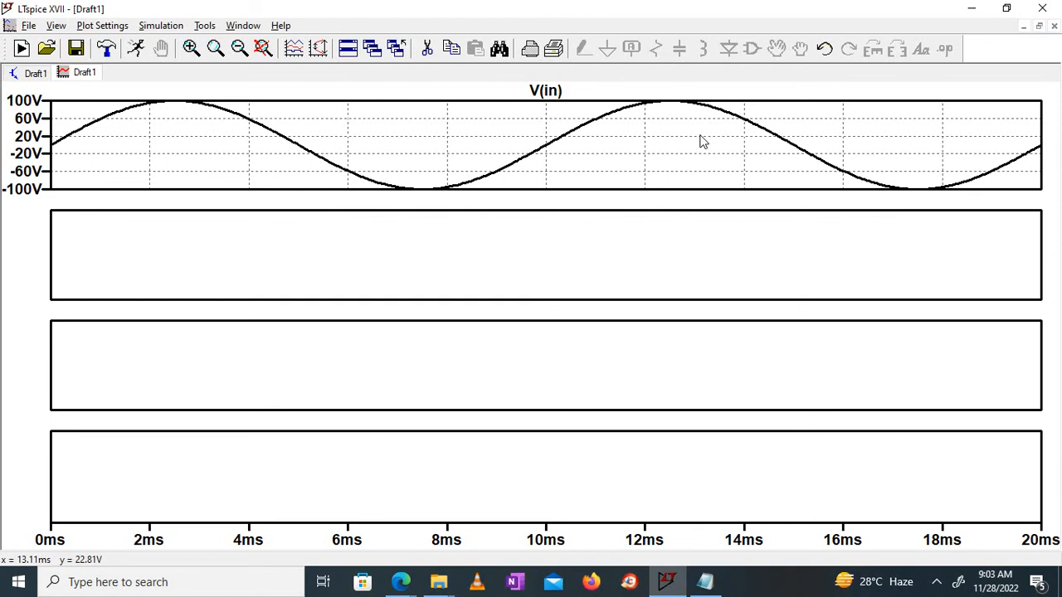
- Rename the output net label at the top of TRIAC U2 in the schematic as tri
left_click(35, 73)
right_click(678, 202)
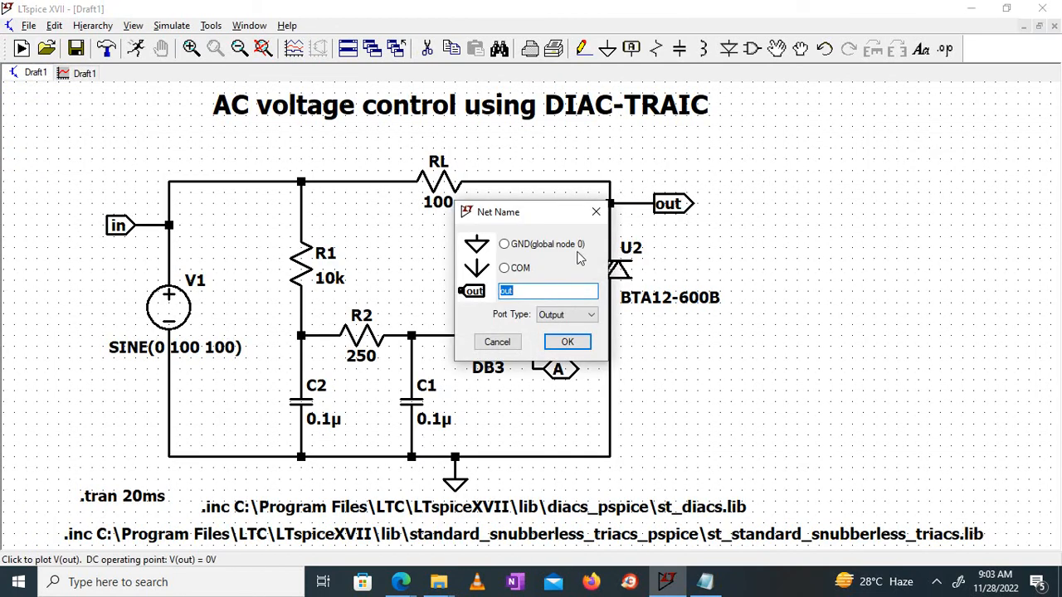
key("BackSpace")
type("tr")
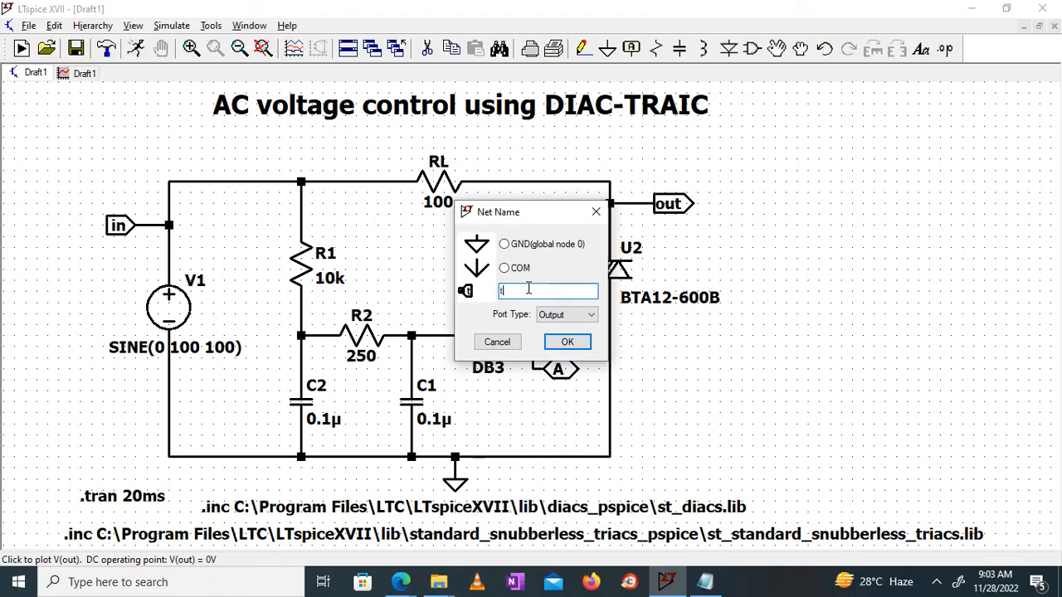
type("i")
key("Return")
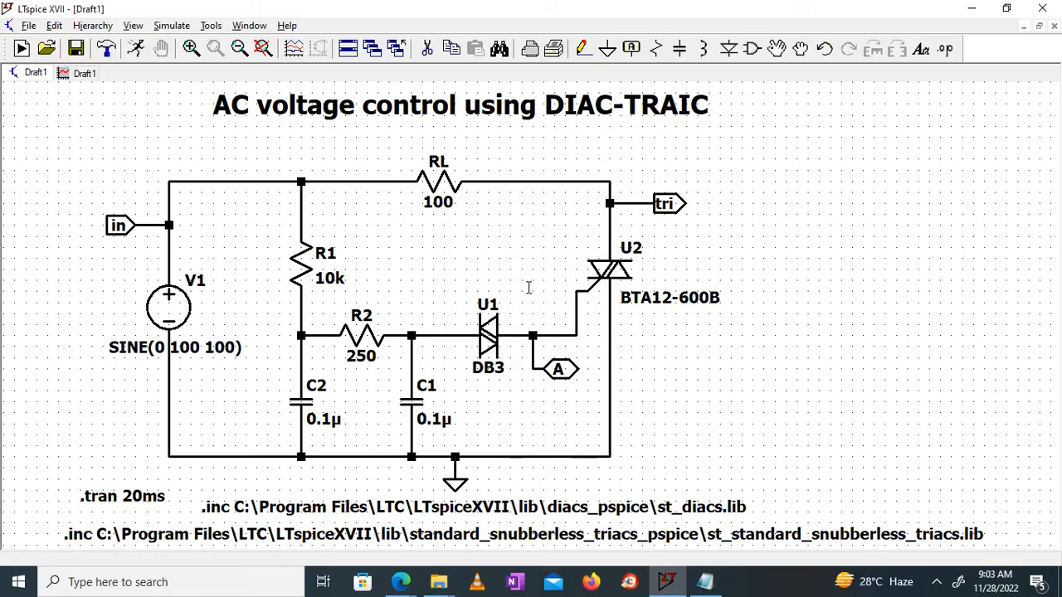
- Rerun the 20 ms transient simulation and maximize the waveform window
left_click(166, 27)
left_click(166, 47)
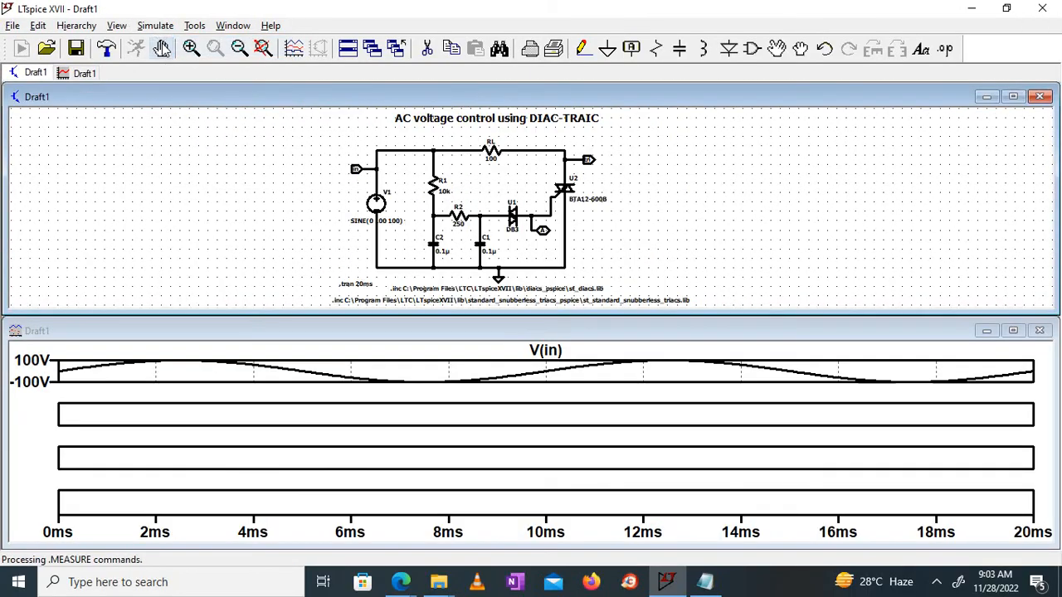
left_click(855, 124)
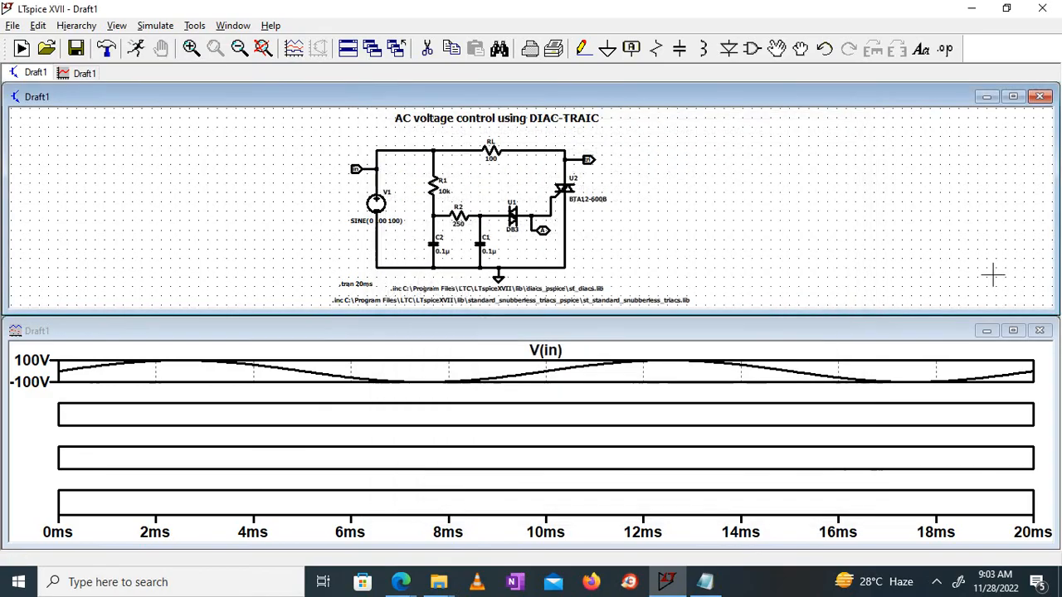
left_click(1013, 330)
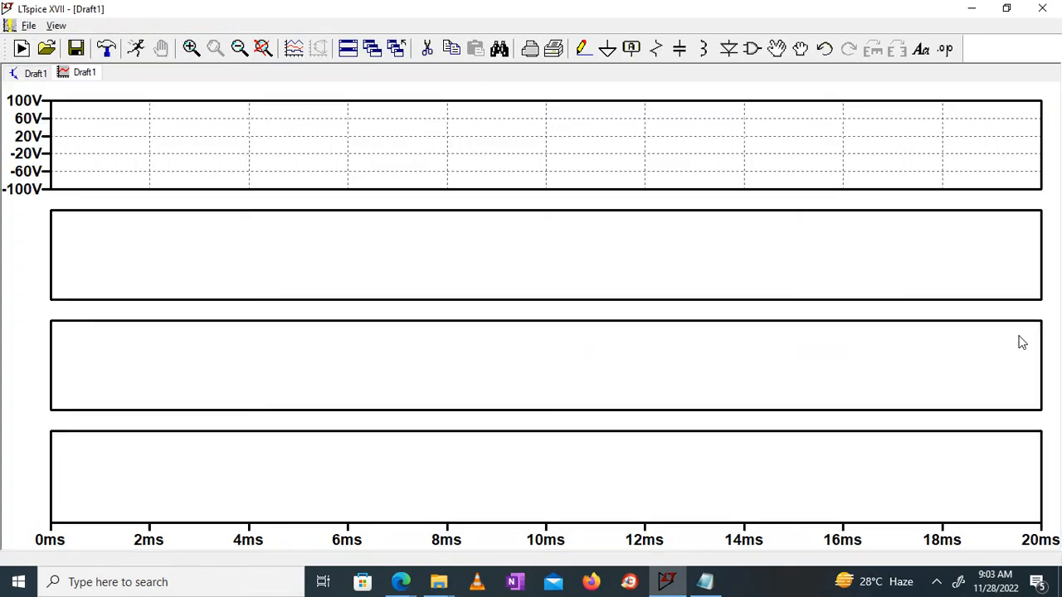
right_click(481, 273)
left_click(509, 352)
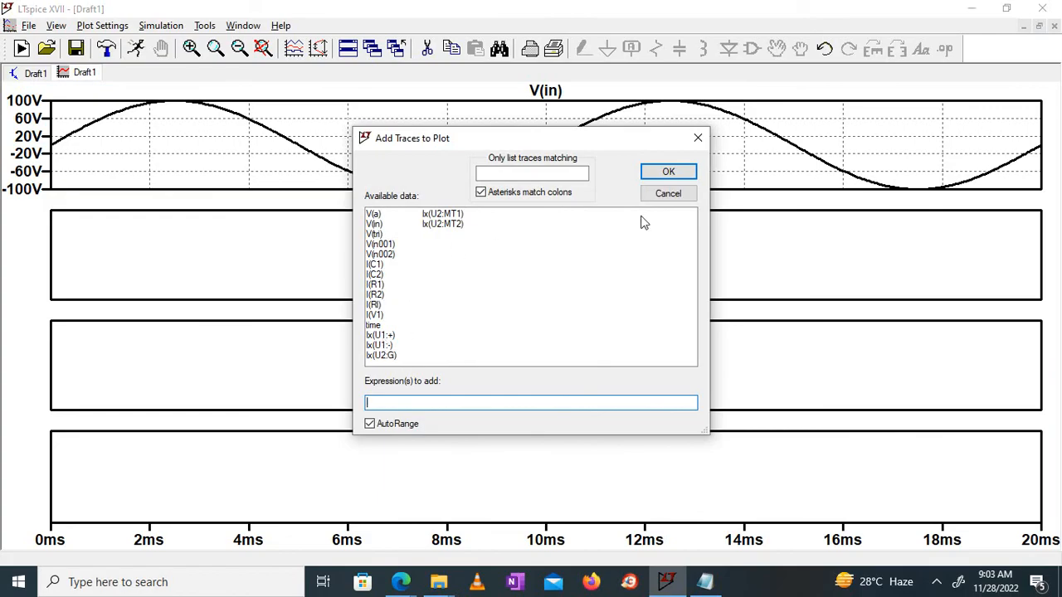
left_click(697, 138)
left_click(33, 74)
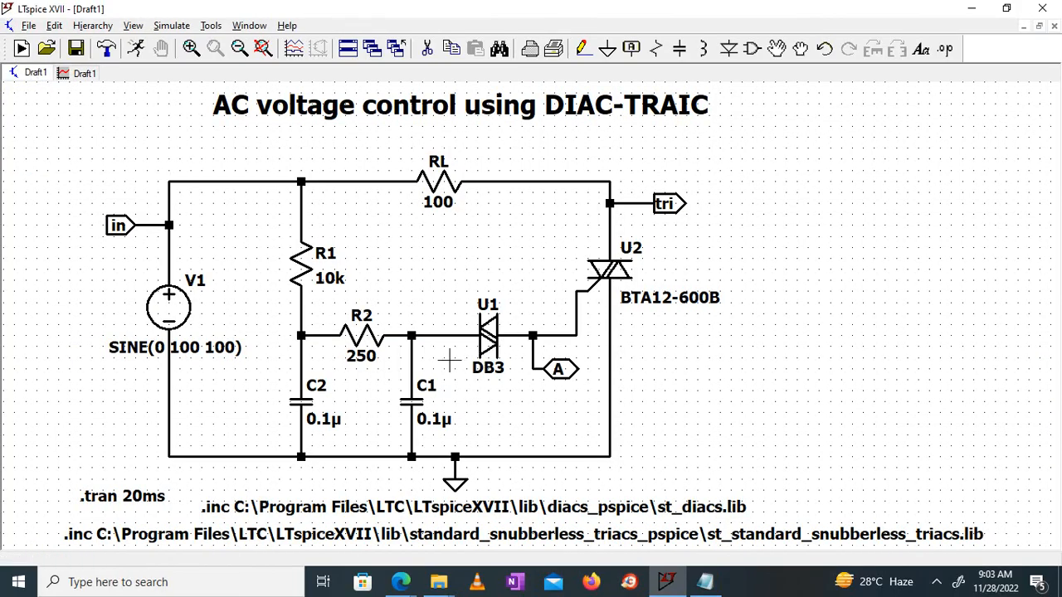
right_click(491, 340)
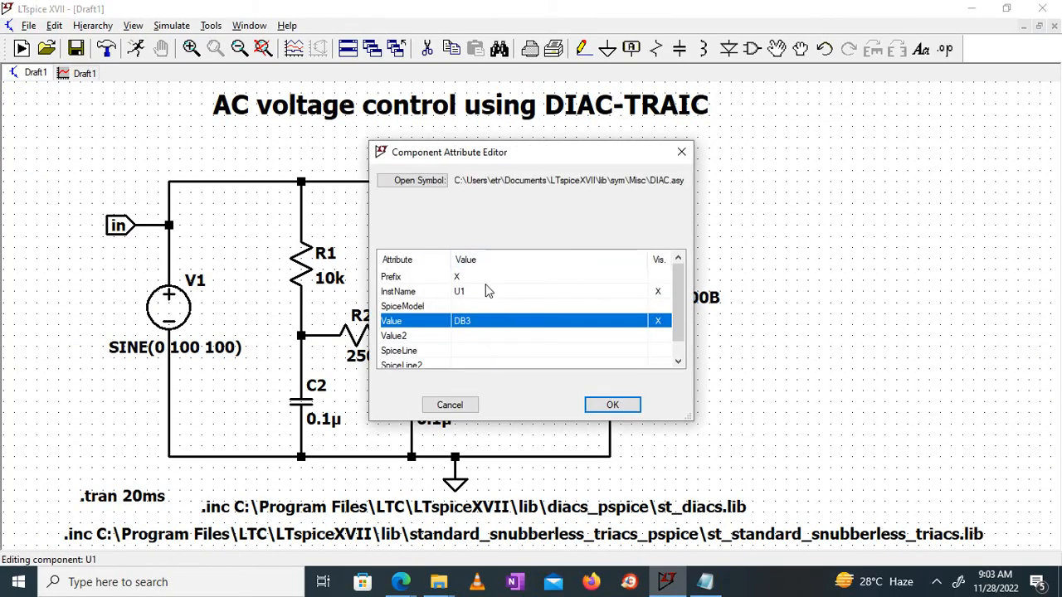
left_click(682, 154)
- Plot the TRIAC gate current Ix(U2:G) in the second pane of the waveform window
left_click(83, 73)
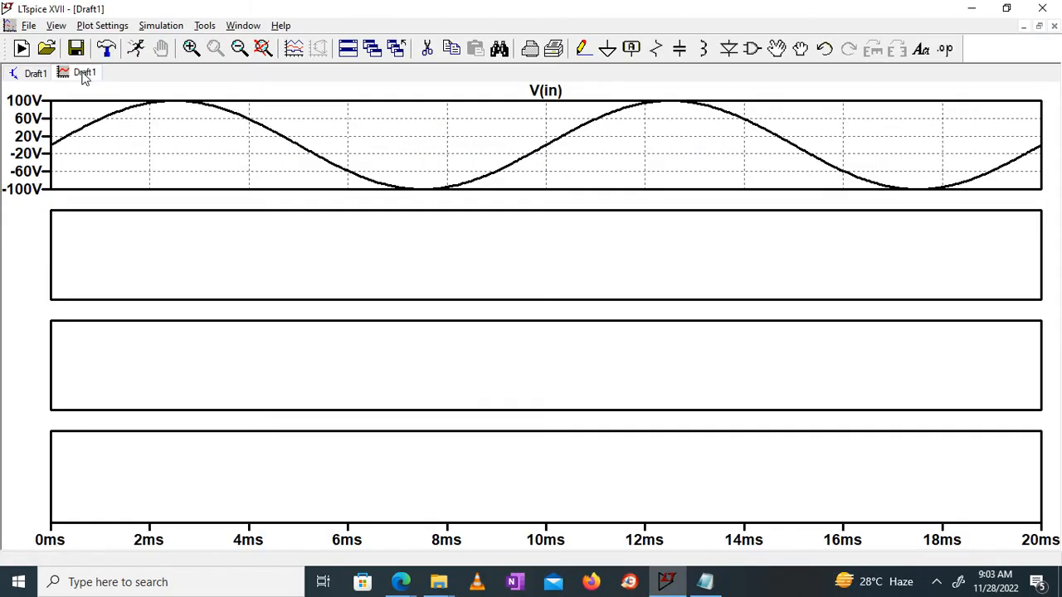
right_click(419, 259)
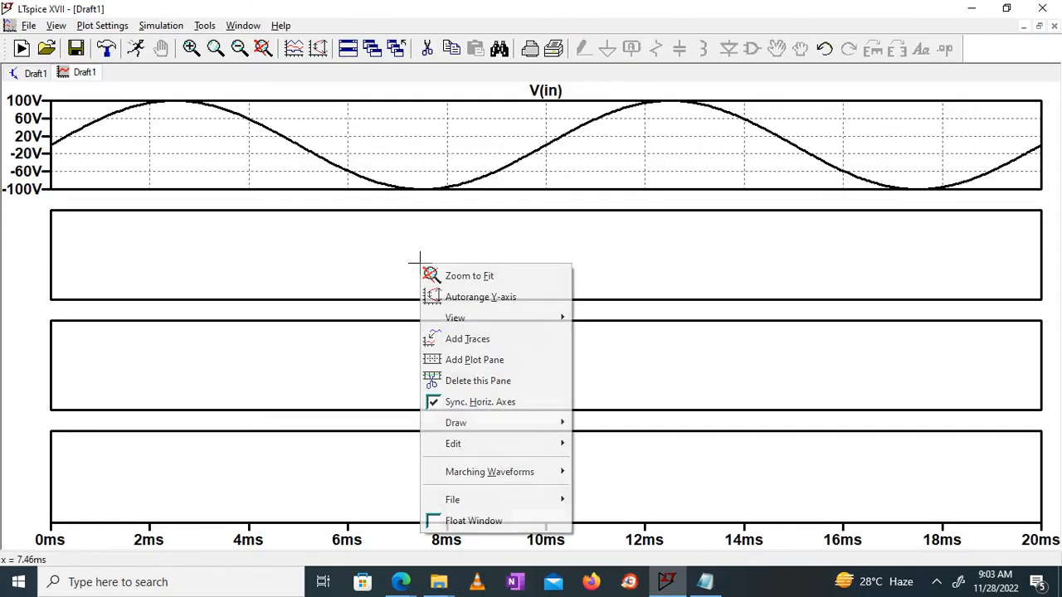
left_click(454, 339)
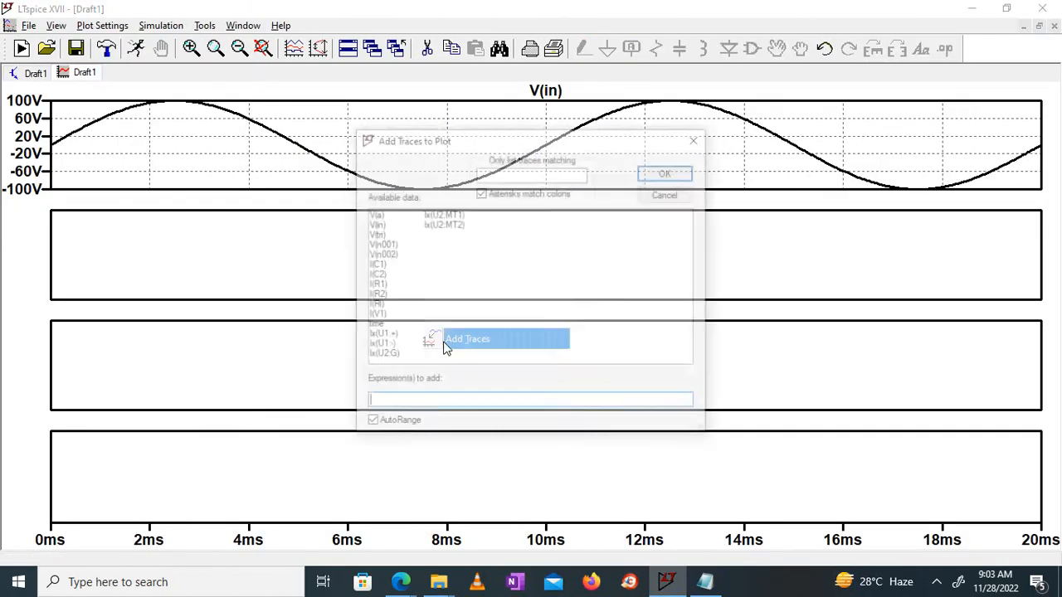
left_click(389, 356)
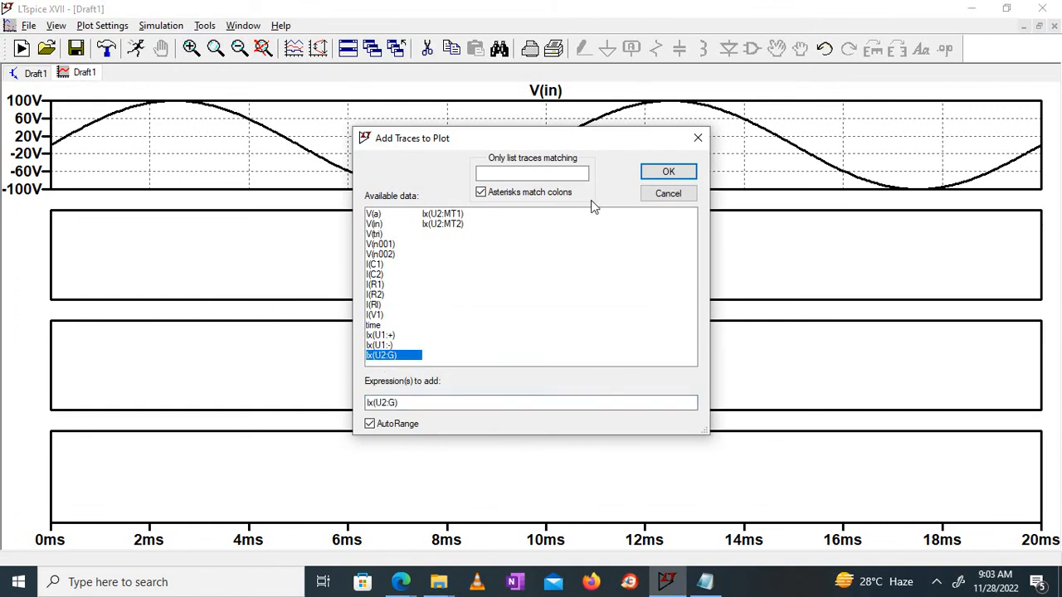
left_click(662, 174)
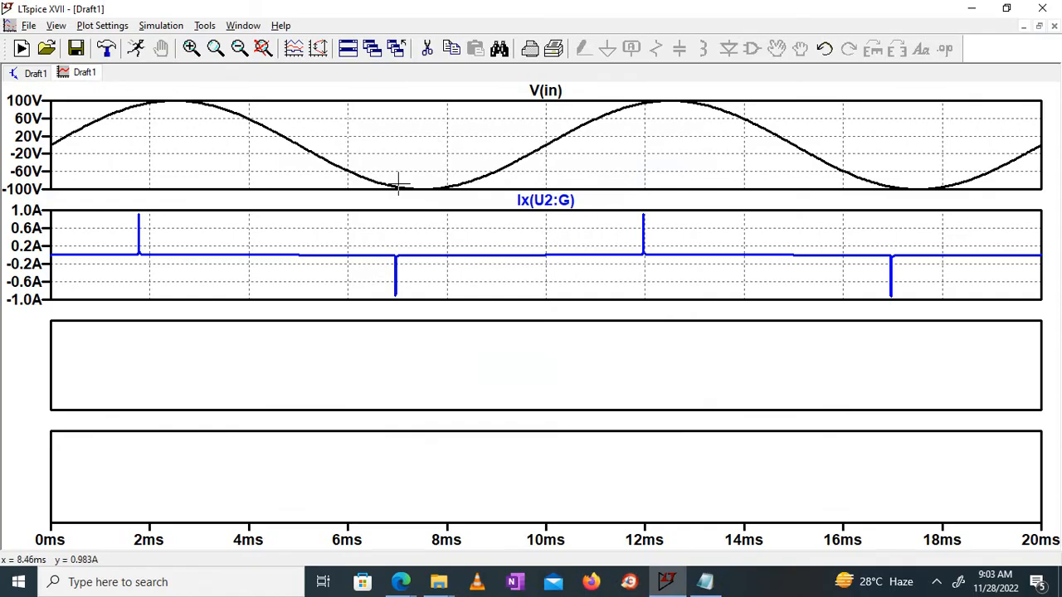
- Check TRIAC U2 in the schematic and plot its voltage V(tri) in the third waveform pane
left_click(33, 74)
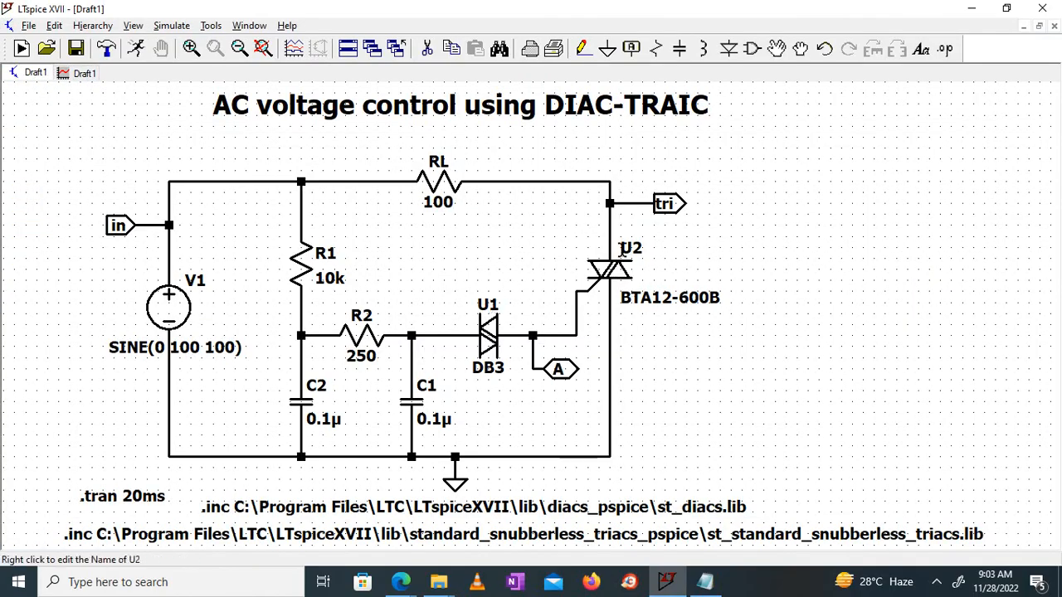
left_click(93, 73)
right_click(199, 378)
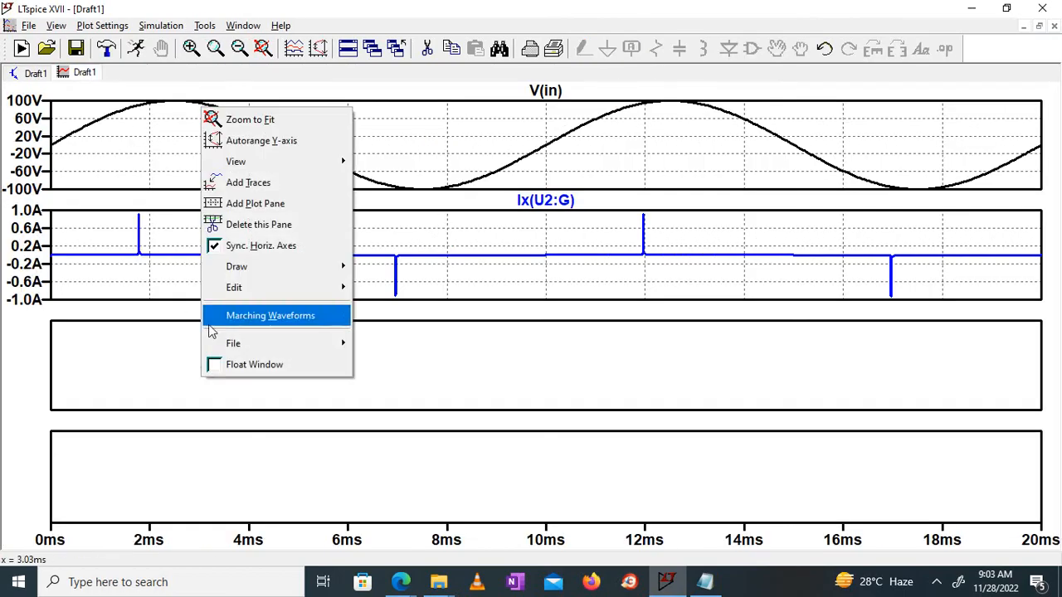
left_click(253, 184)
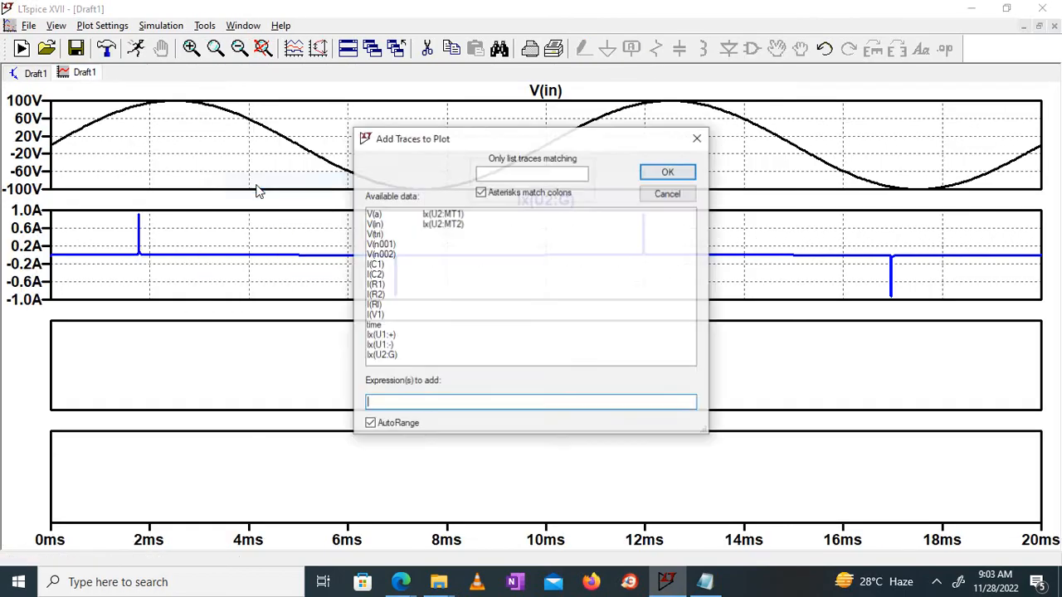
left_click(375, 235)
left_click(668, 171)
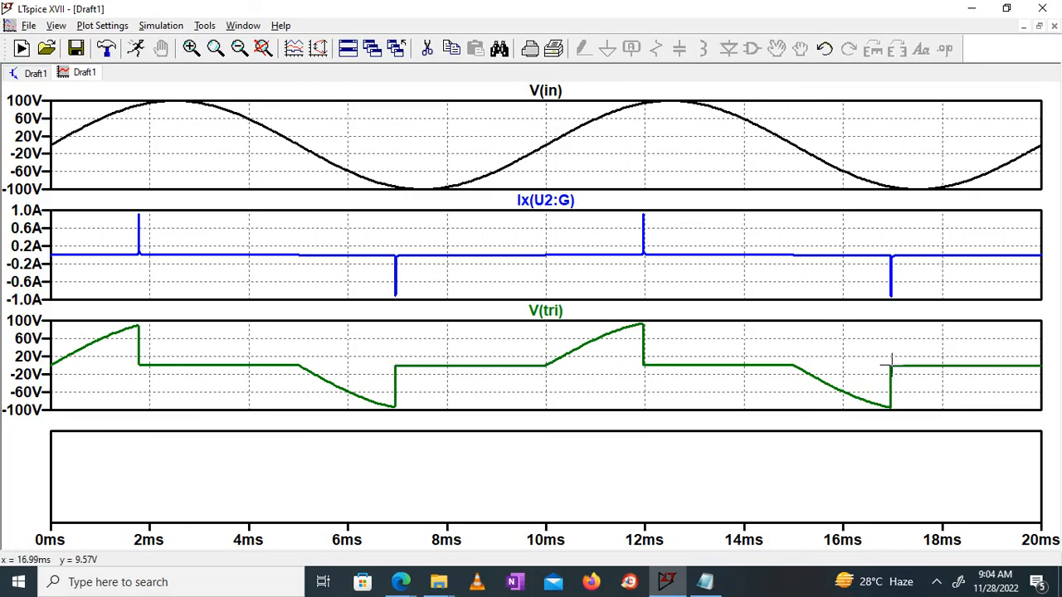
- Plot the differential voltage V(in,tri) across load resistor RL and move its trace to the empty fourth pane
left_click(43, 77)
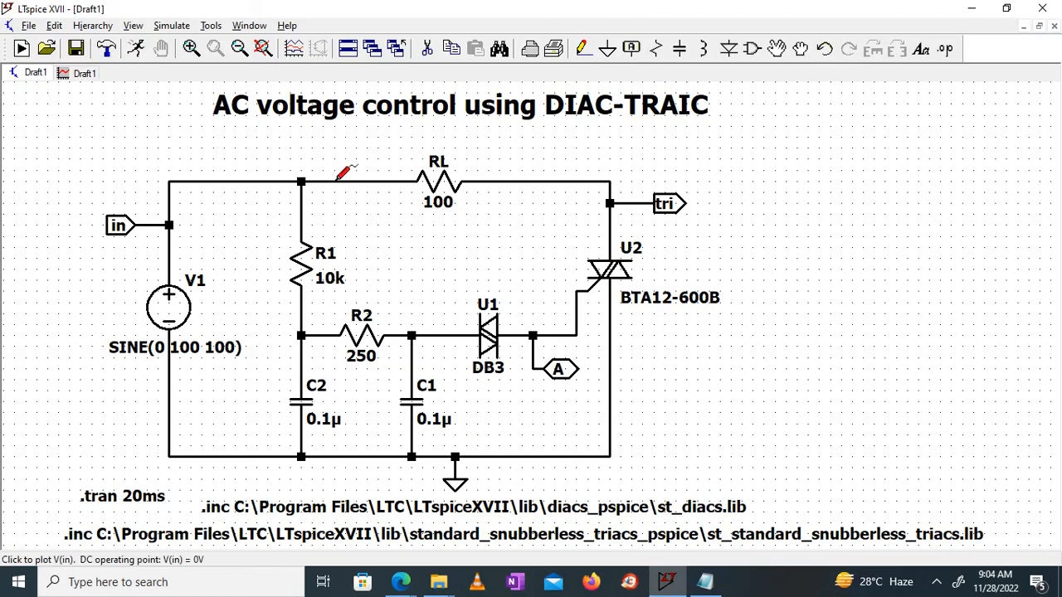
left_click_drag(338, 177, 540, 176)
left_click(79, 73)
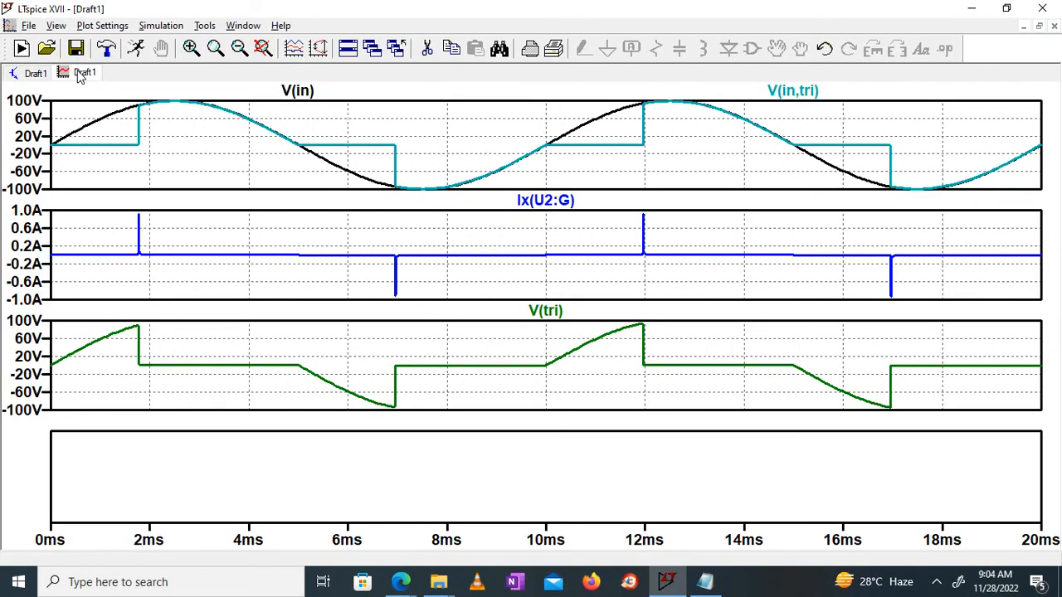
mouse_move(810, 94)
left_mouse_down()
mouse_move(714, 402)
mouse_move(711, 455)
left_mouse_up()
- Change the color of the V(in,tri) trace to purple
right_click(578, 421)
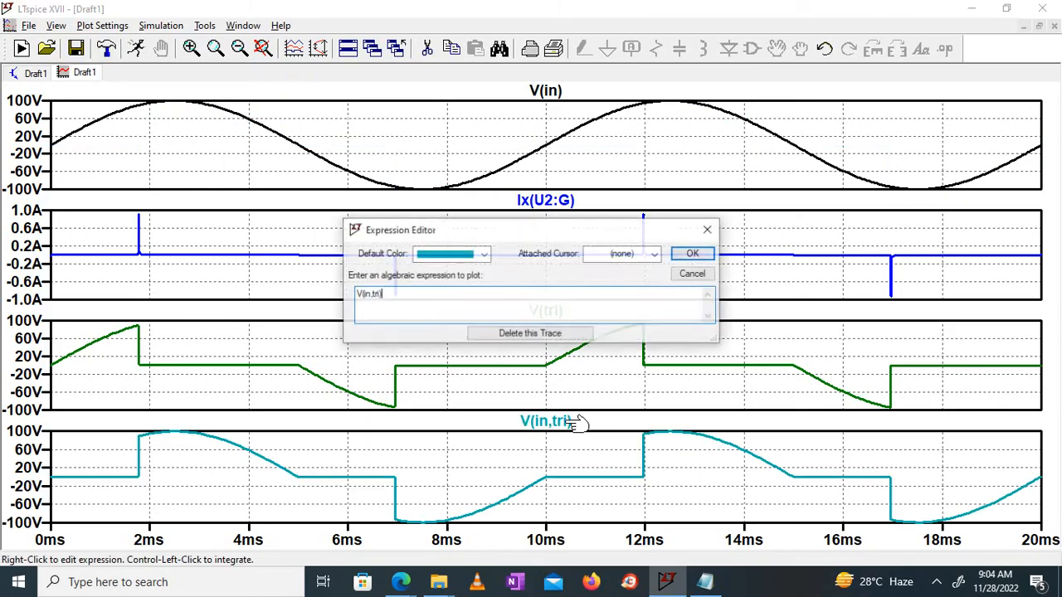
left_click(483, 254)
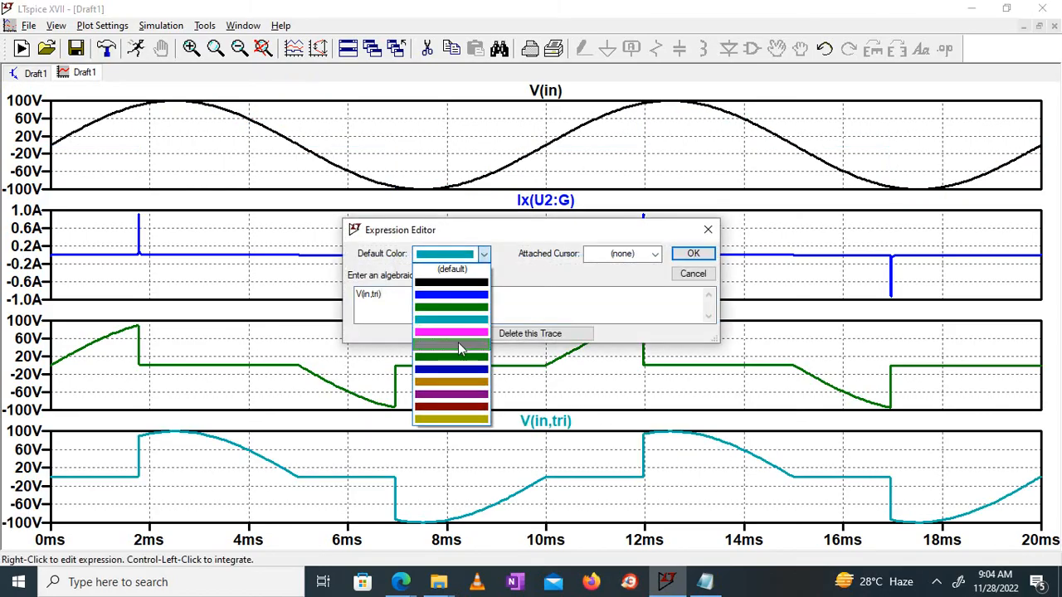
left_click(448, 394)
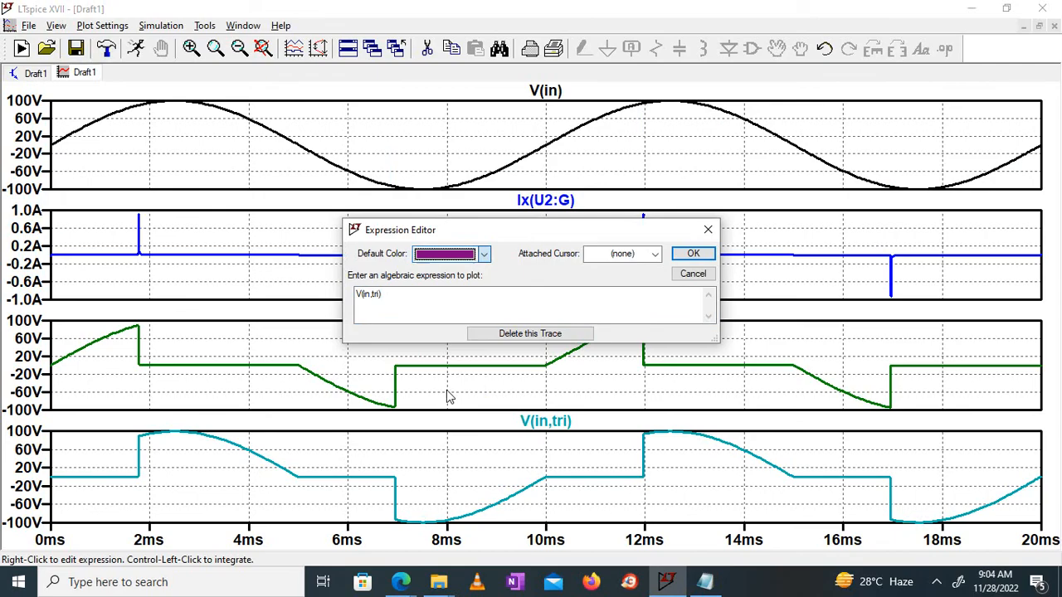
left_click(695, 255)
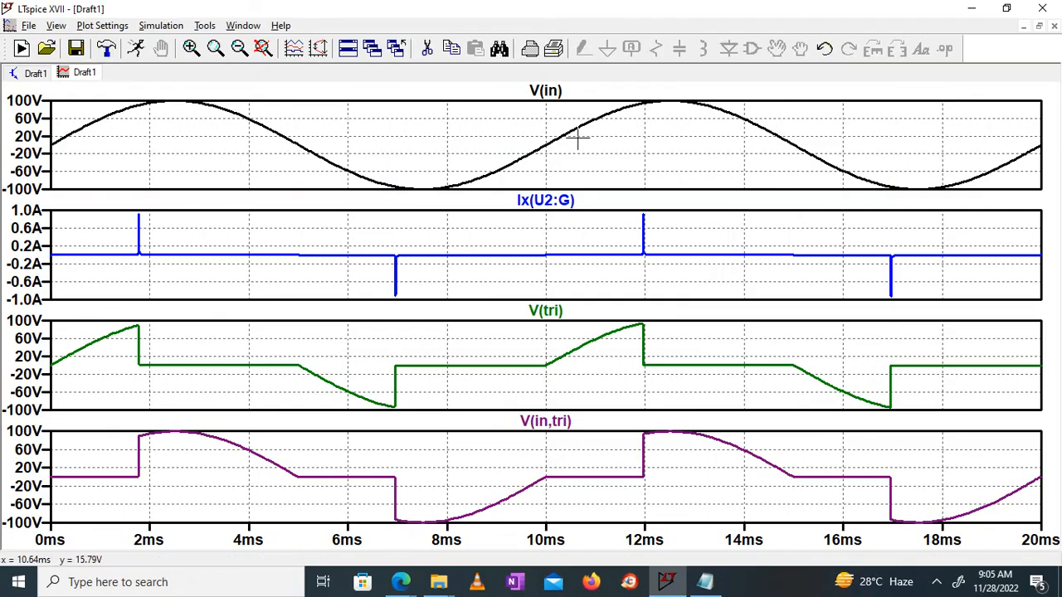
left_click(33, 73)
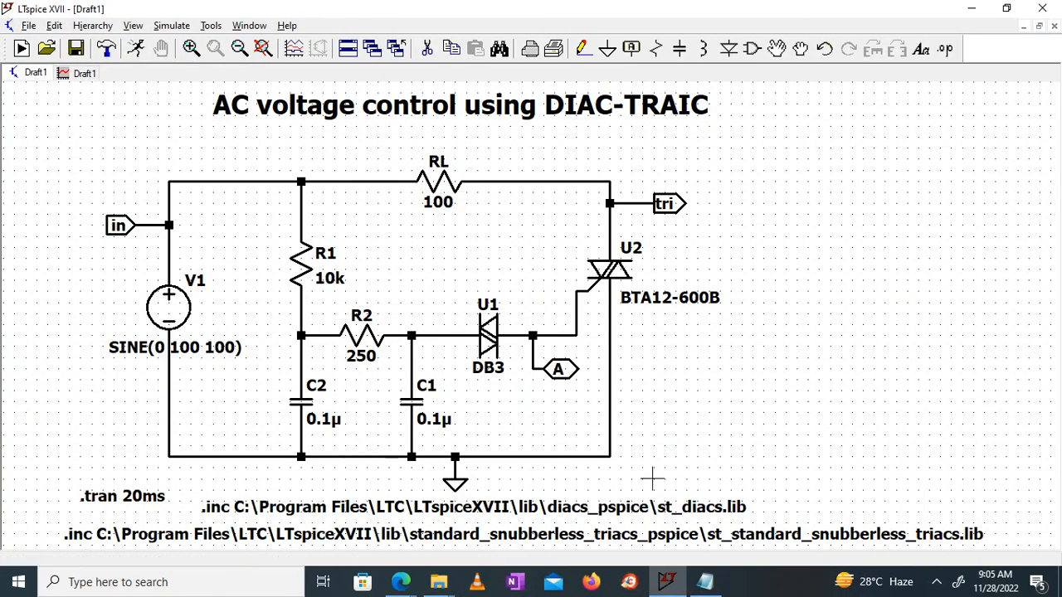
left_click(82, 76)
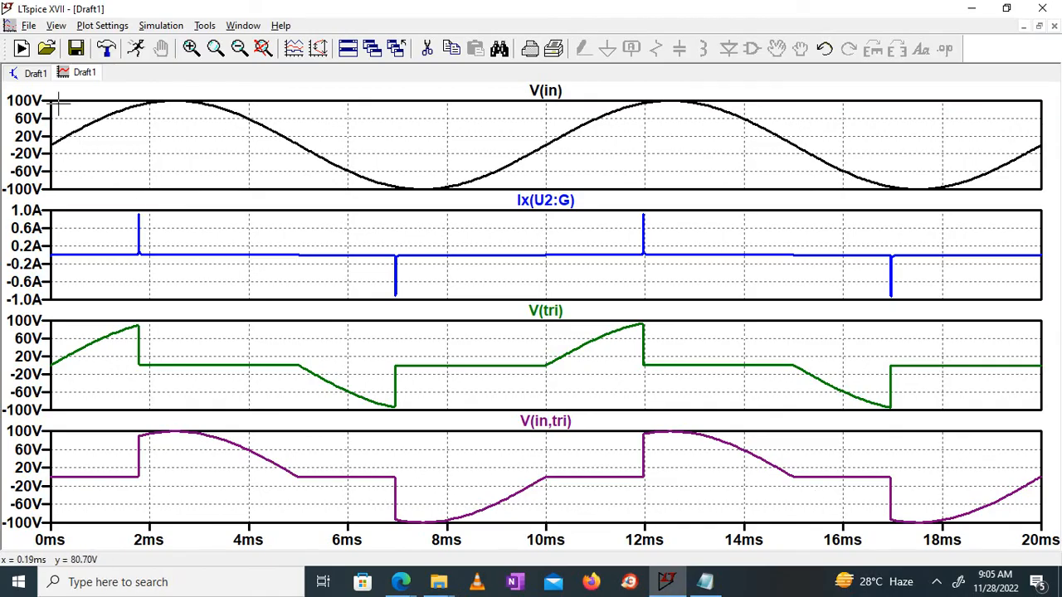
- Compare the DIAC-TRIAC schematic with the source, gate current, TRIAC and load voltage waveforms
left_click(40, 74)
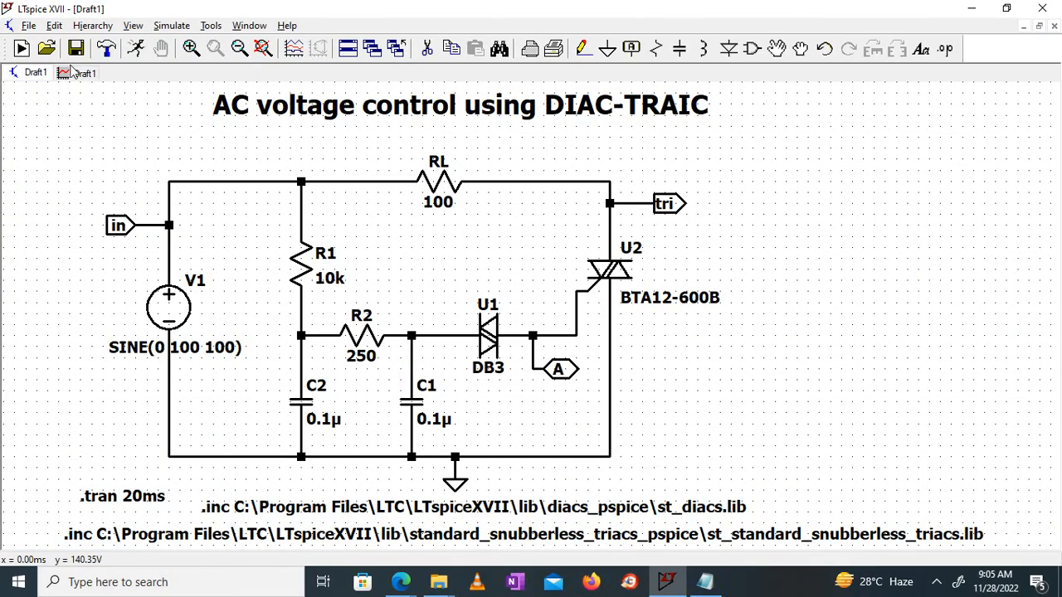
left_click(73, 73)
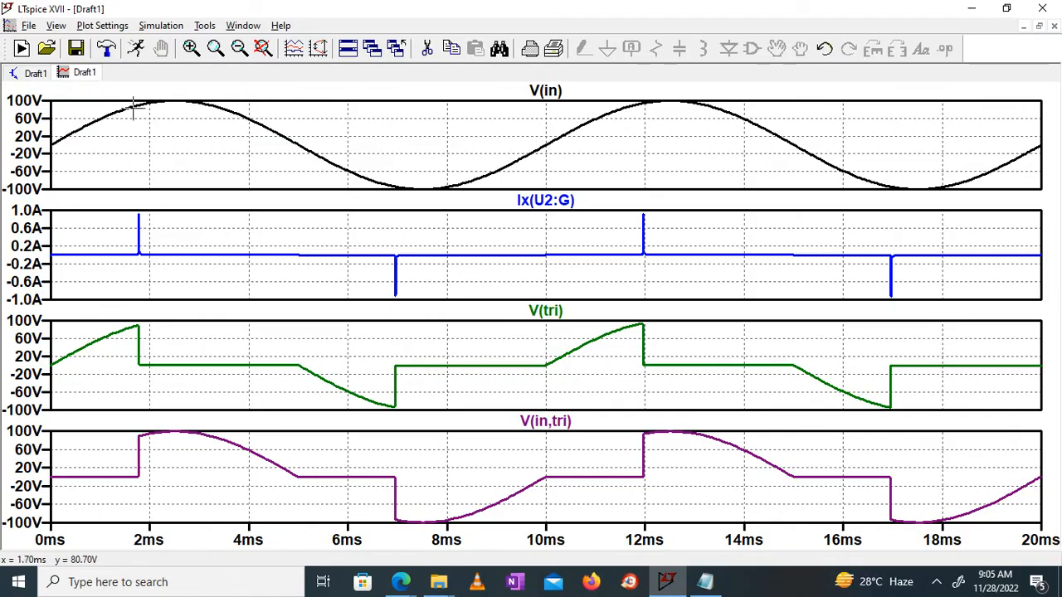
left_click(37, 73)
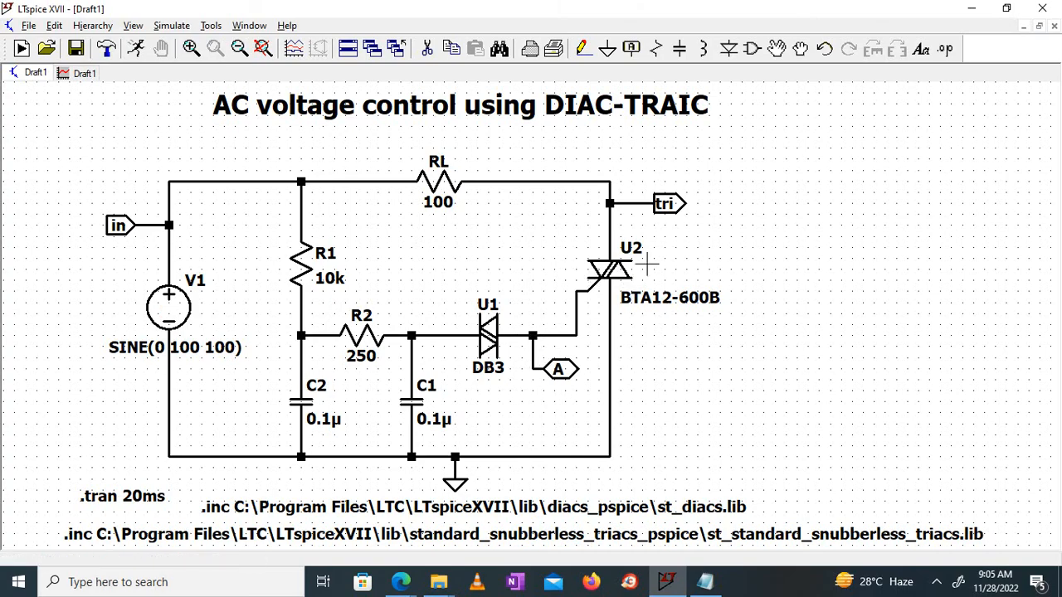
left_click(83, 74)
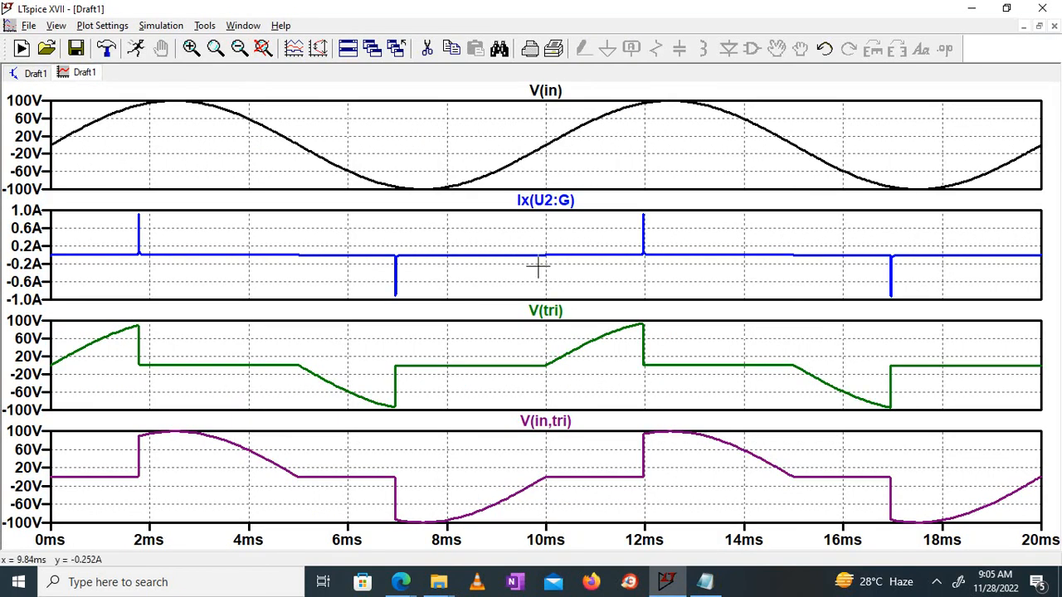
- Plot the voltage V(a) at node A, between DIAC U1 and the gate of TRIAC U2
left_click(35, 74)
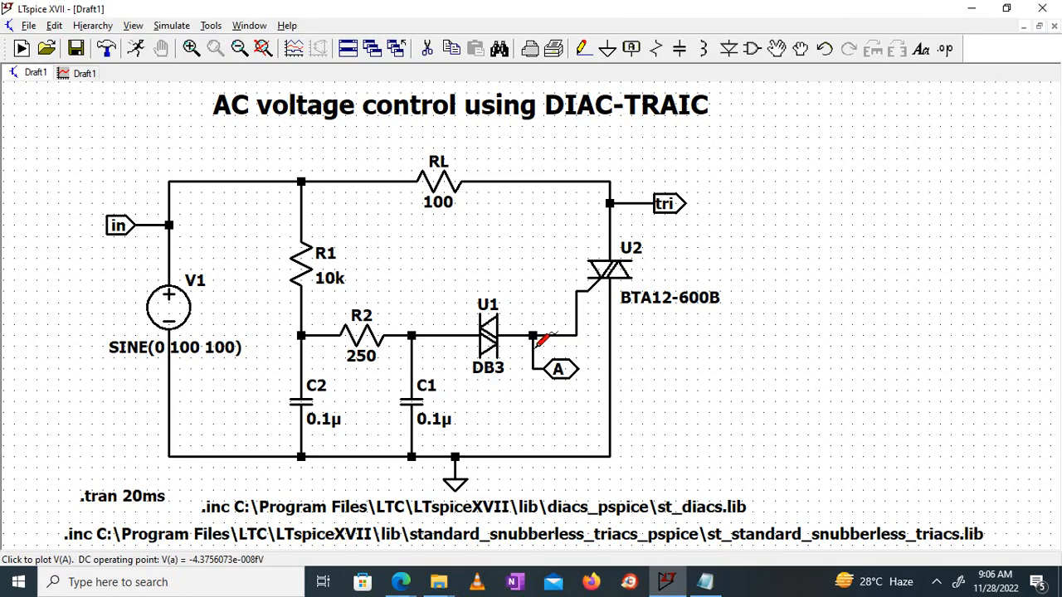
left_click(539, 342)
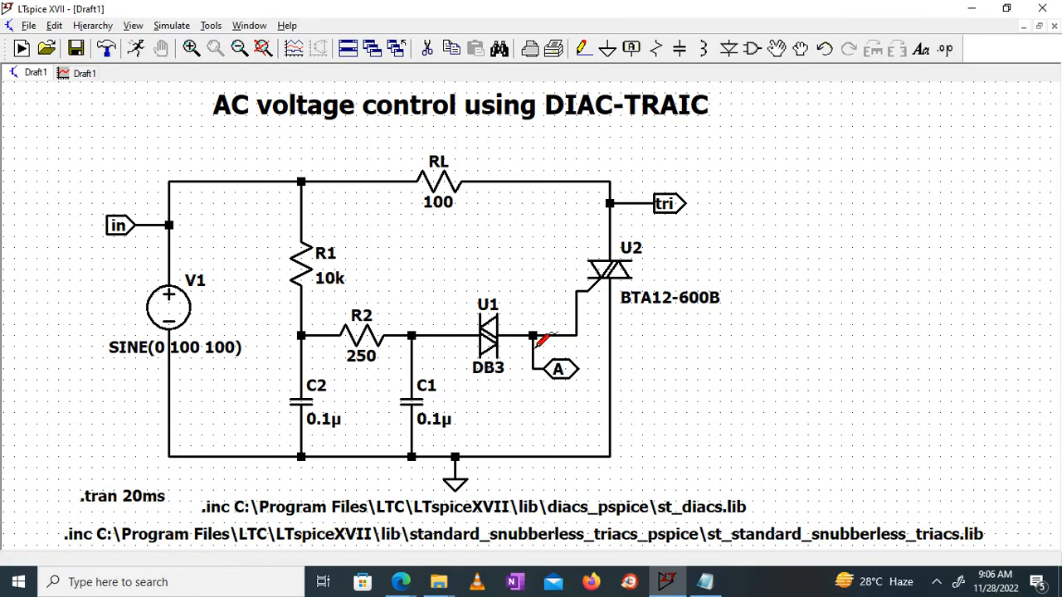
left_click(83, 74)
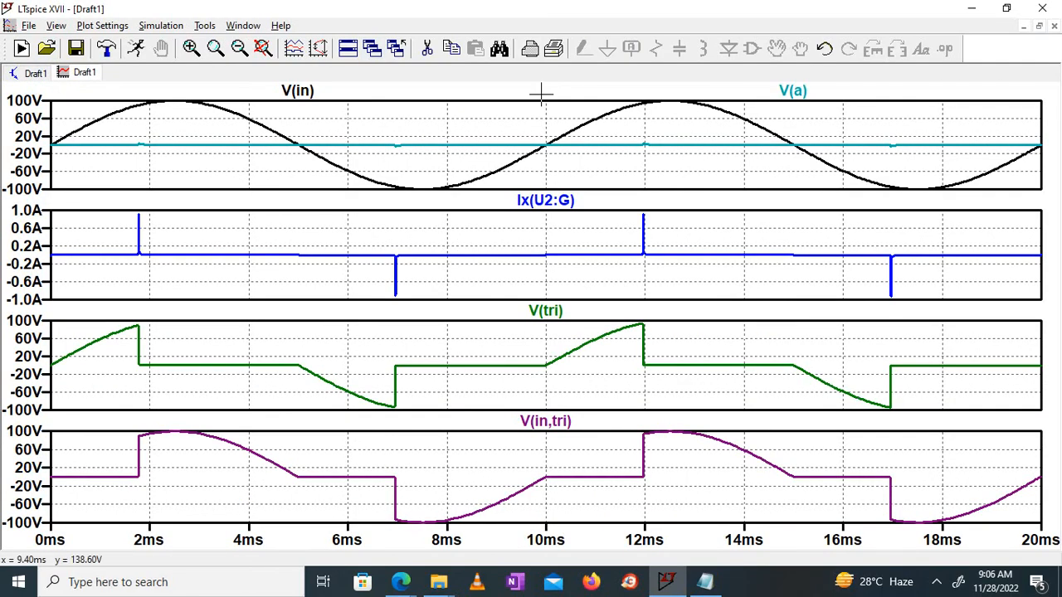
- Add a plot pane above the existing ones and arrange V(in) in the first pane and V(a) in the second
right_click(706, 132)
left_click(754, 236)
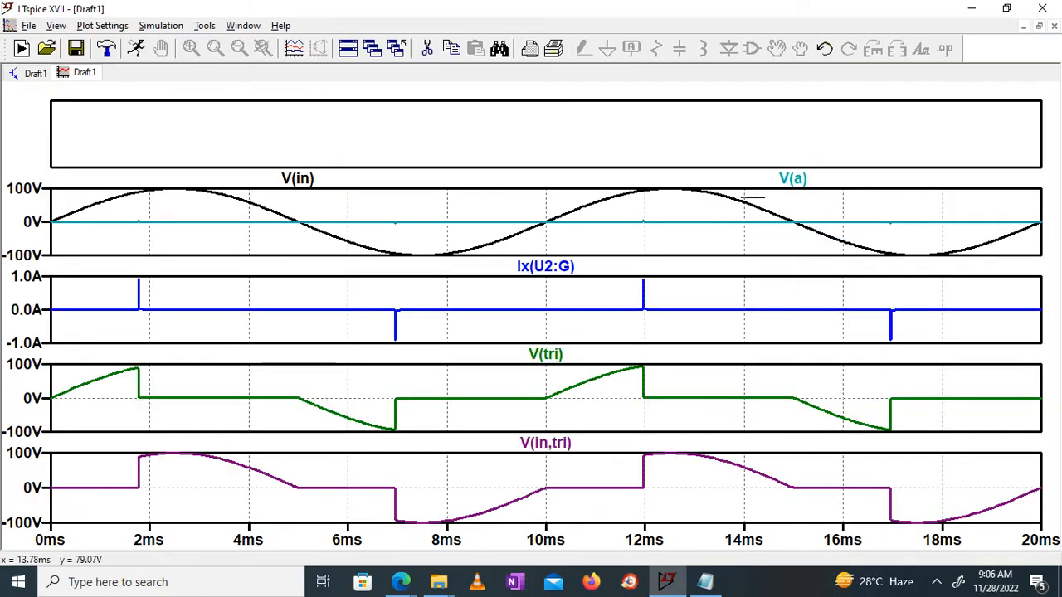
left_click_drag(793, 177, 798, 137)
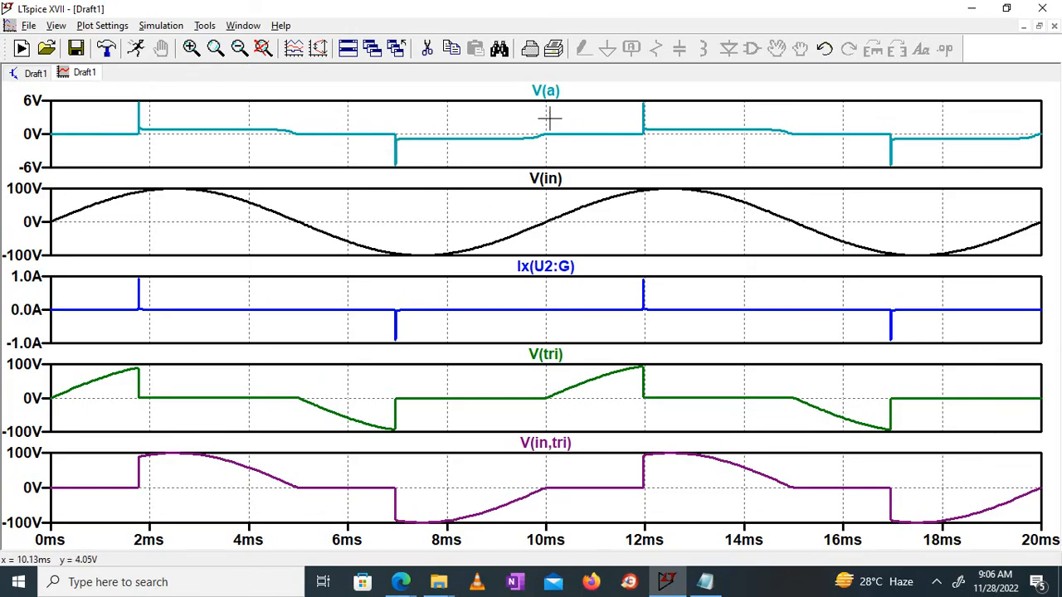
left_click_drag(561, 177, 592, 125)
left_click_drag(298, 91, 339, 208)
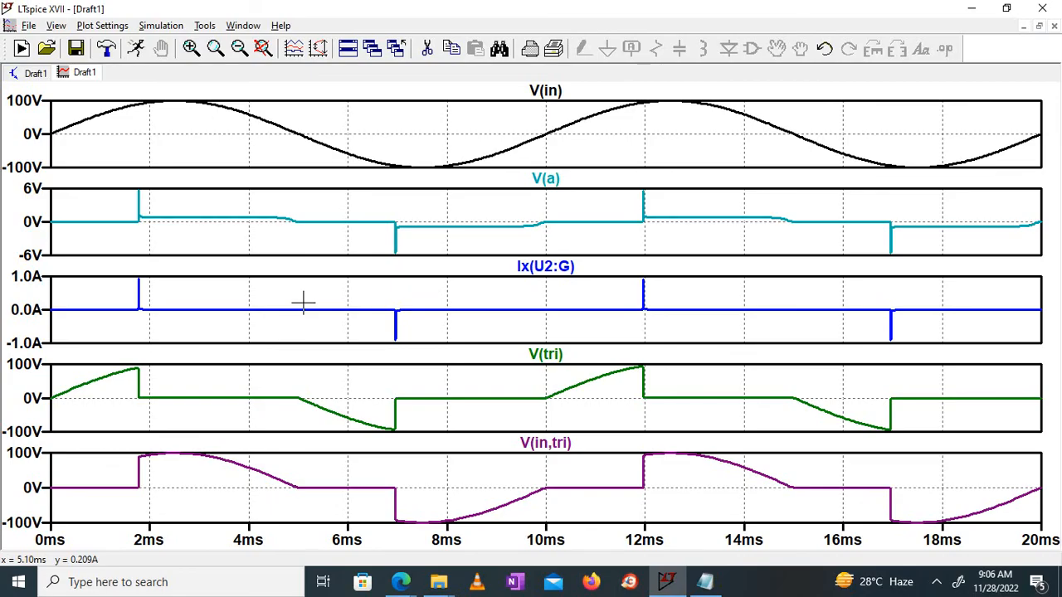
- Review the circuit schematic against the five waveform panes, including the node A voltage
left_click(33, 73)
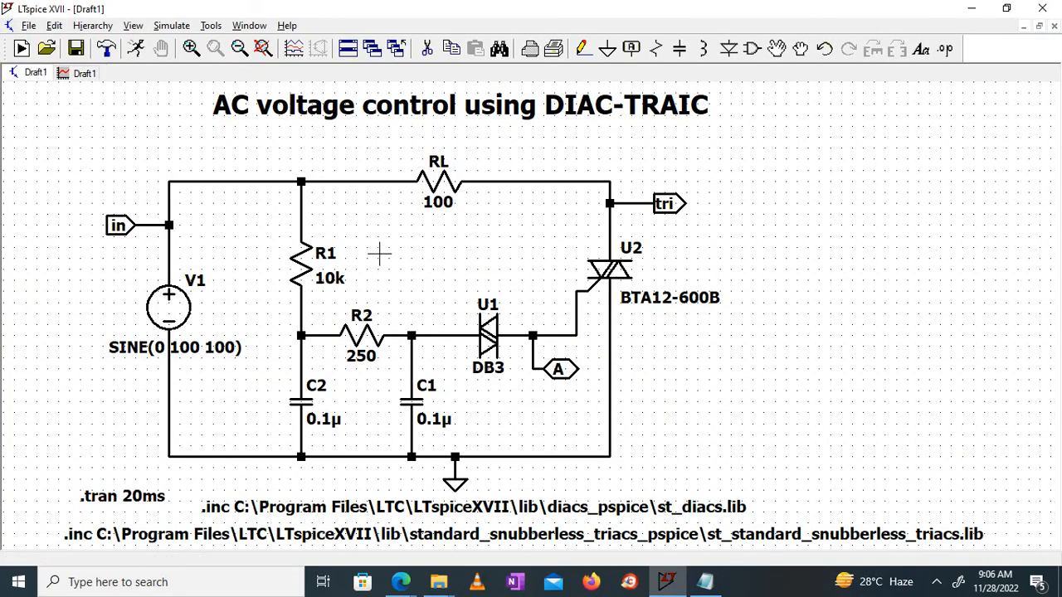
left_click(81, 75)
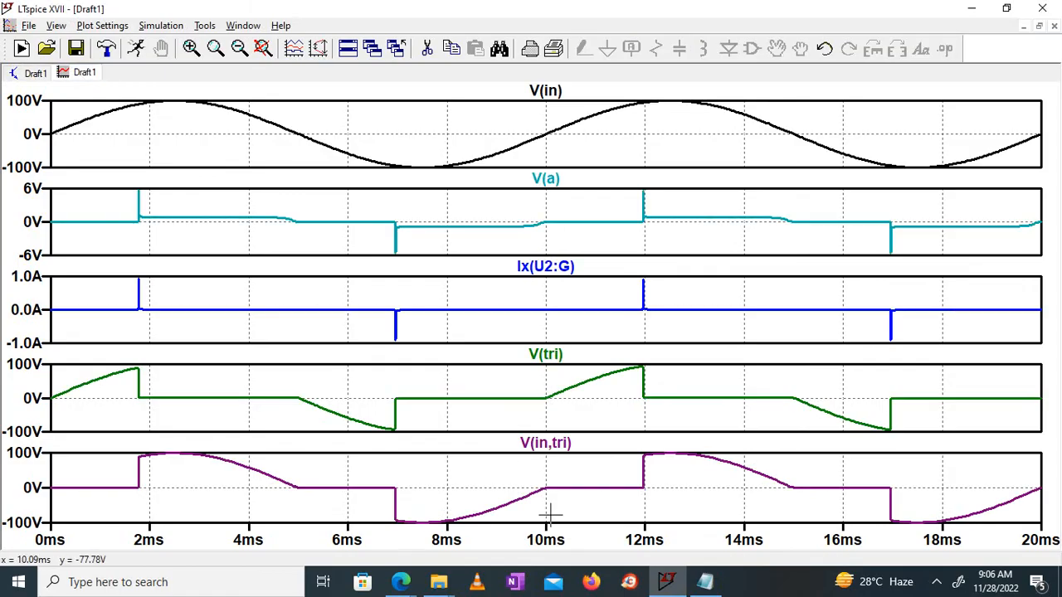
left_click(33, 73)
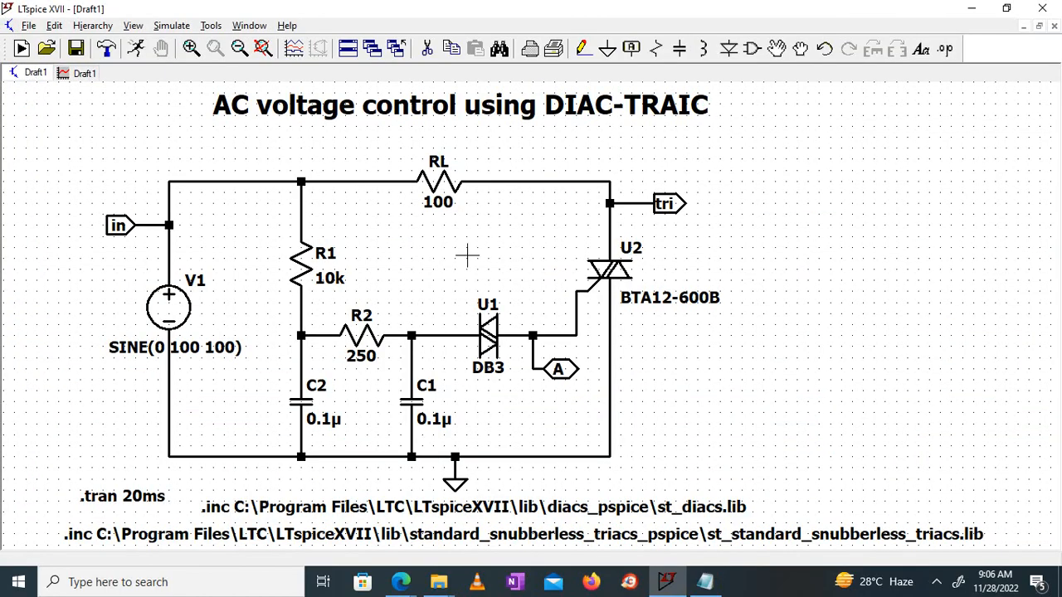